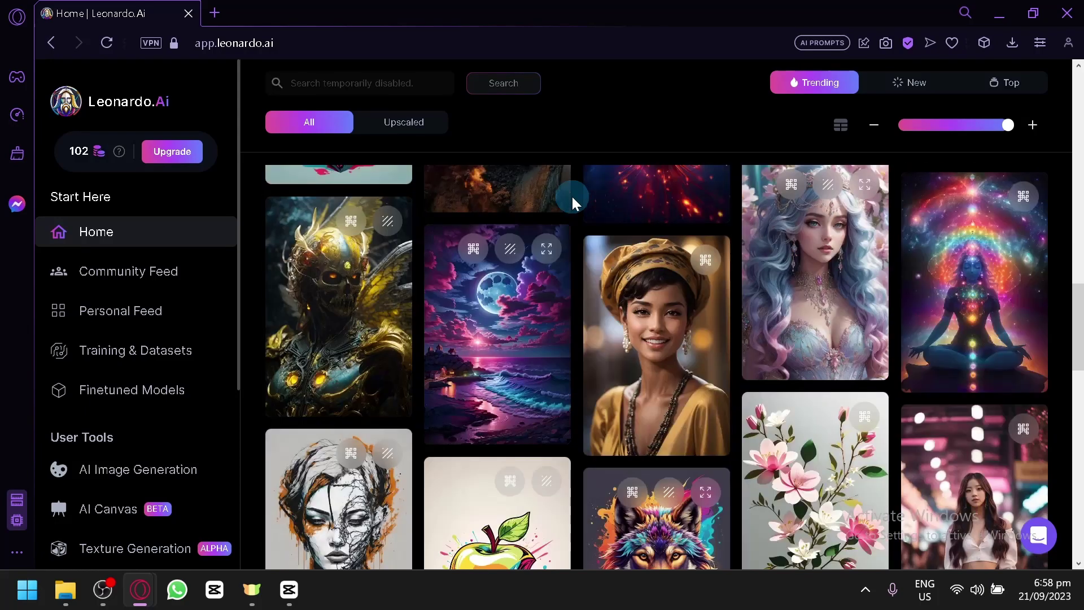
Bring up the sidebar context menu for AI Image Generation to open it separately.
{"action": "scroll", "coordinate": [571, 194], "scroll_direction": "up", "scroll_amount": 6}
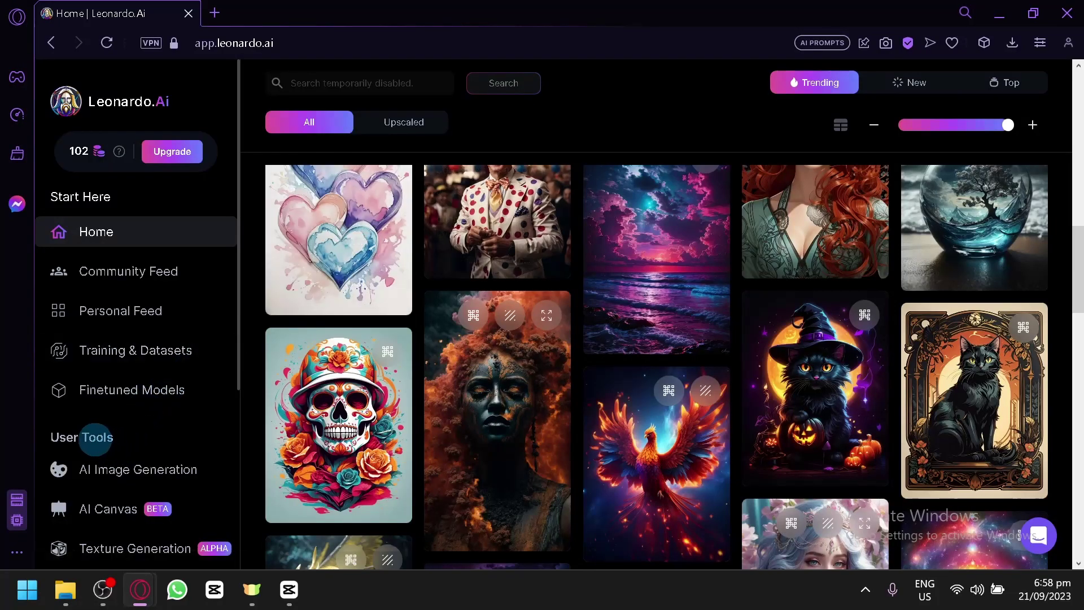
{"action": "scroll", "coordinate": [96, 440], "scroll_direction": "up", "scroll_amount": 5}
{"action": "scroll", "coordinate": [96, 440], "scroll_direction": "down", "scroll_amount": 3}
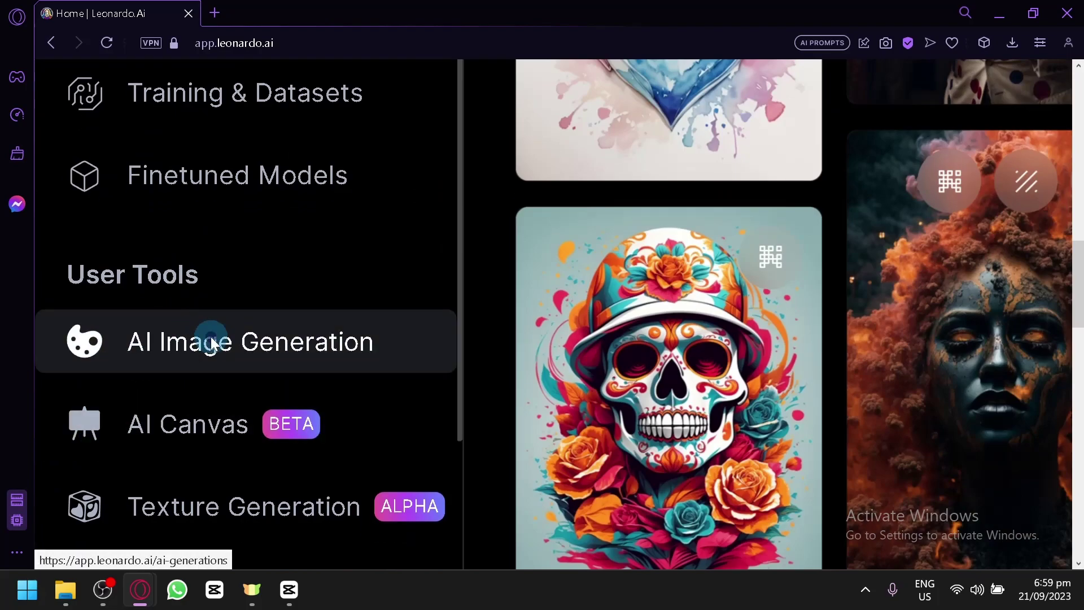
{"action": "right_click", "coordinate": [211, 344]}
Open AI Image Generation in a new browser tab and switch to it.
{"action": "left_click", "coordinate": [377, 121]}
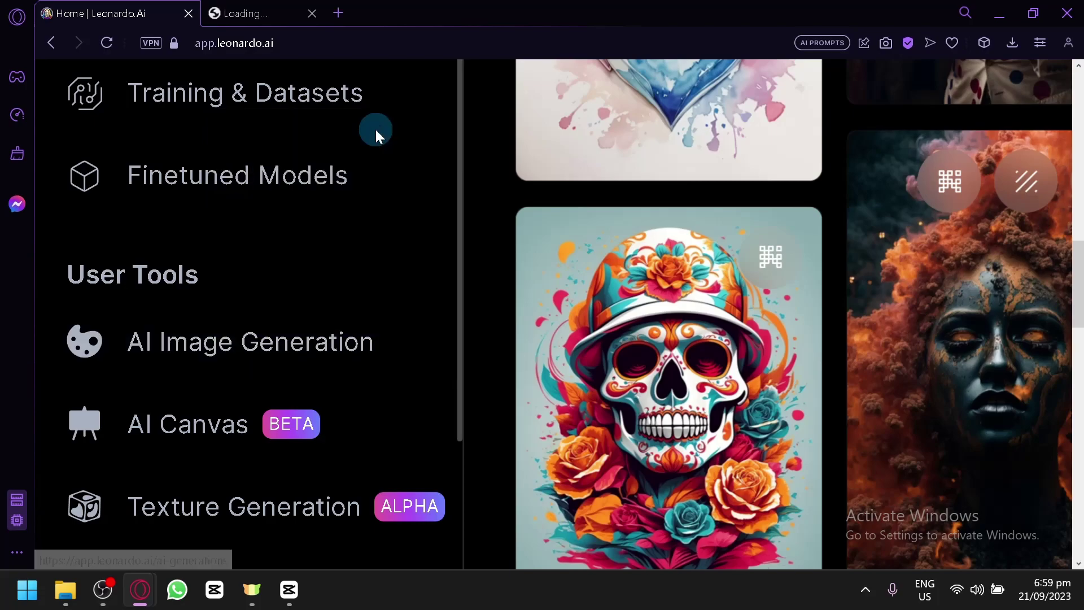
{"action": "scroll", "coordinate": [539, 201], "scroll_direction": "down", "scroll_amount": 5}
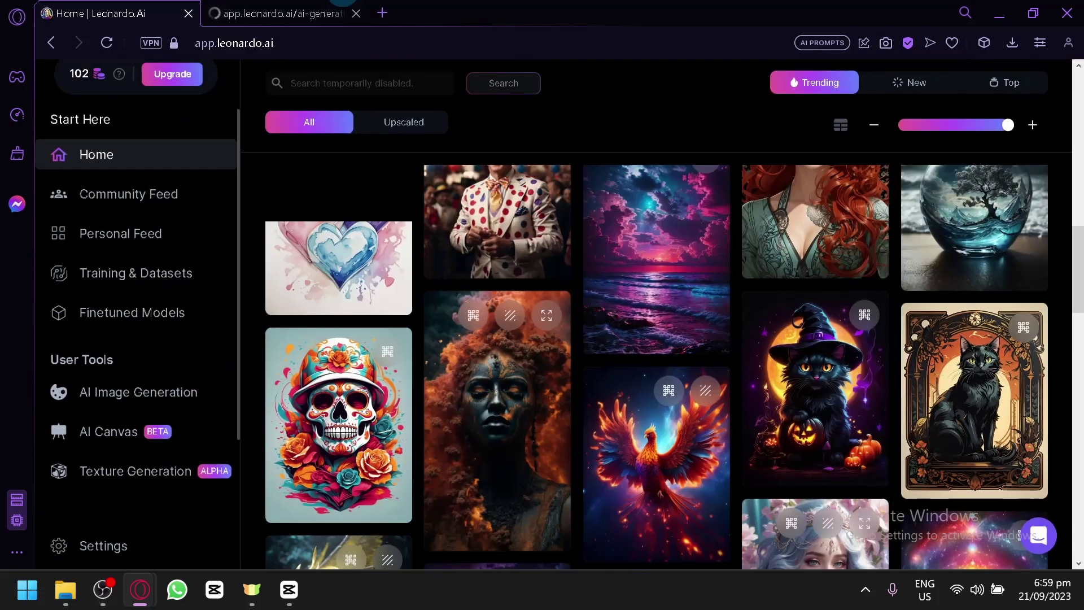
{"action": "left_click", "coordinate": [294, 6]}
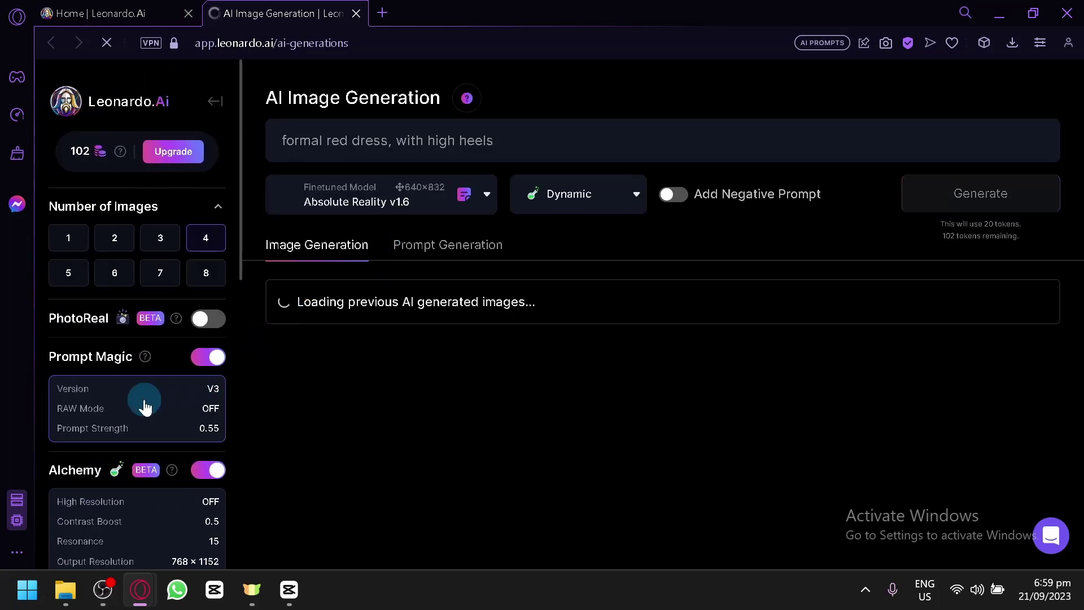
Turn off Prompt Magic and Alchemy so a generation costs only 4 tokens.
{"action": "scroll", "coordinate": [145, 401], "scroll_direction": "down", "scroll_amount": 5}
{"action": "scroll", "coordinate": [145, 406], "scroll_direction": "down", "scroll_amount": 7}
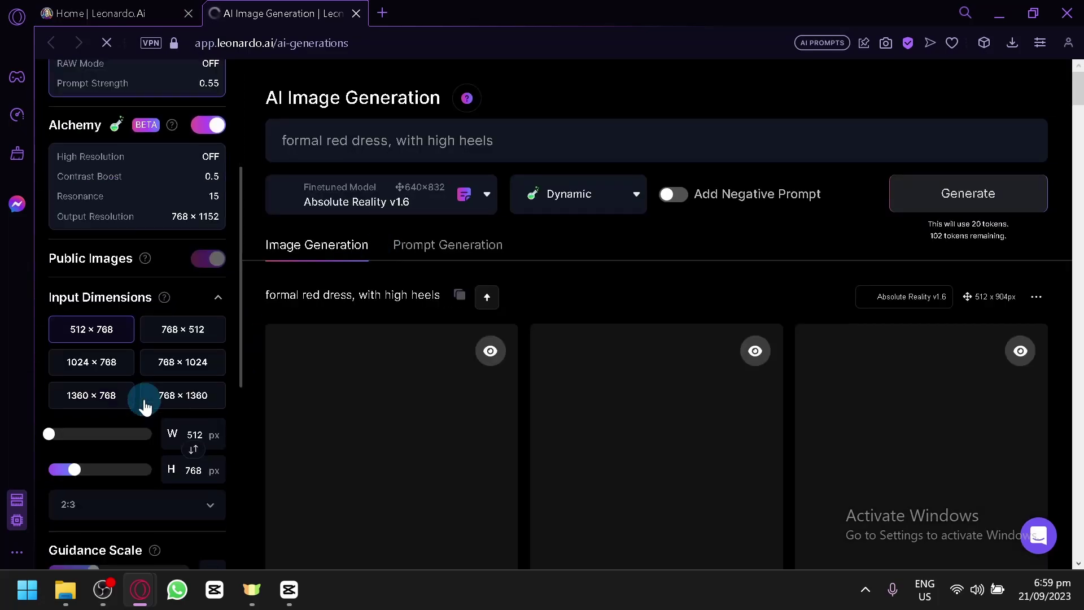
{"action": "scroll", "coordinate": [145, 405], "scroll_direction": "down", "scroll_amount": 1}
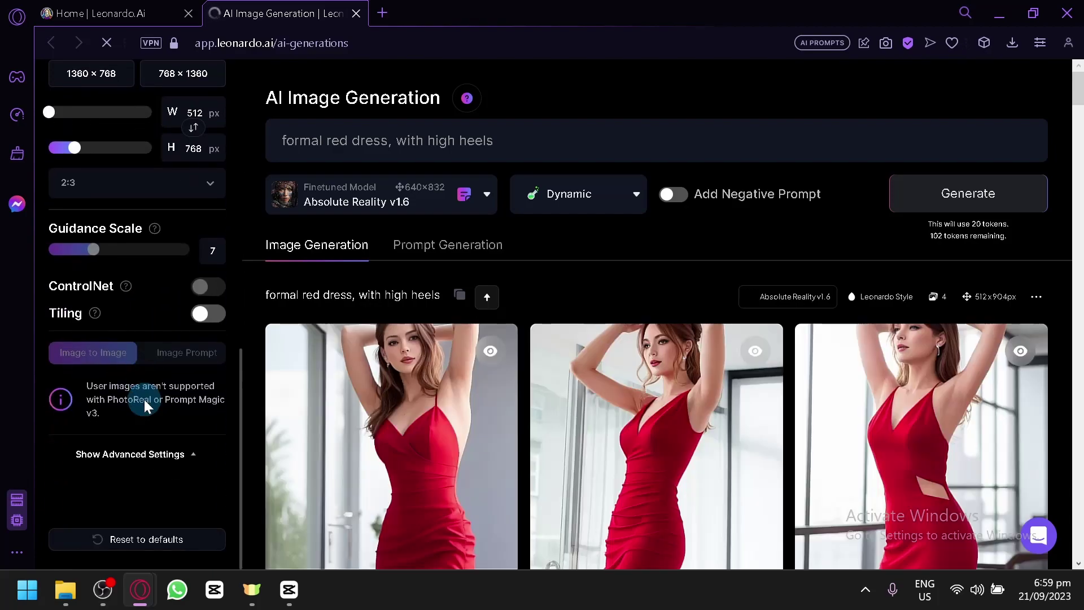
{"action": "scroll", "coordinate": [123, 208], "scroll_direction": "up", "scroll_amount": 1}
{"action": "scroll", "coordinate": [124, 212], "scroll_direction": "down", "scroll_amount": 1}
{"action": "scroll", "coordinate": [124, 214], "scroll_direction": "up", "scroll_amount": 10}
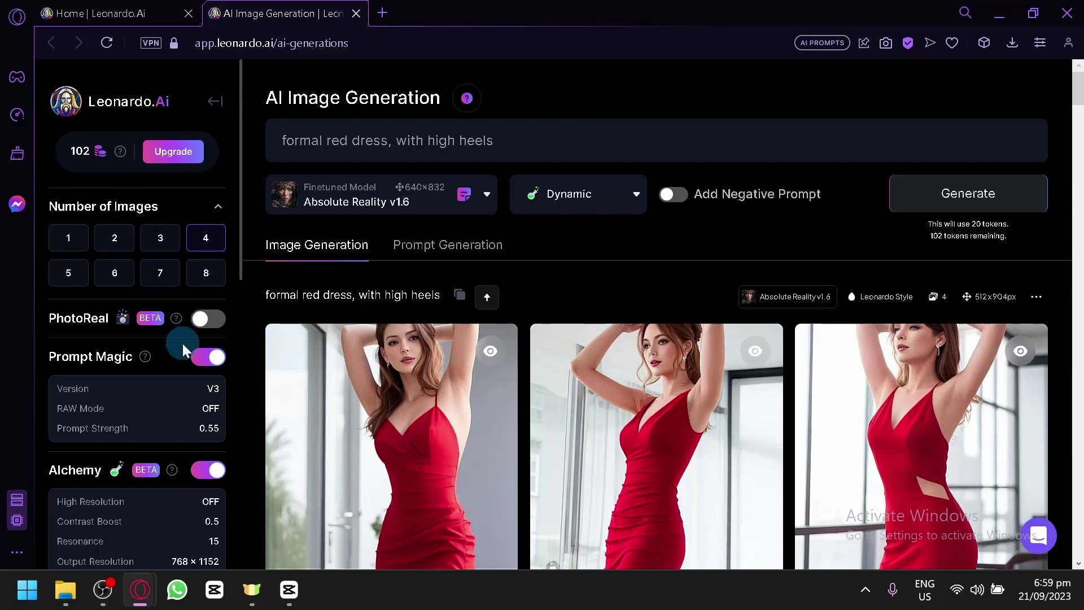
{"action": "left_click", "coordinate": [206, 357]}
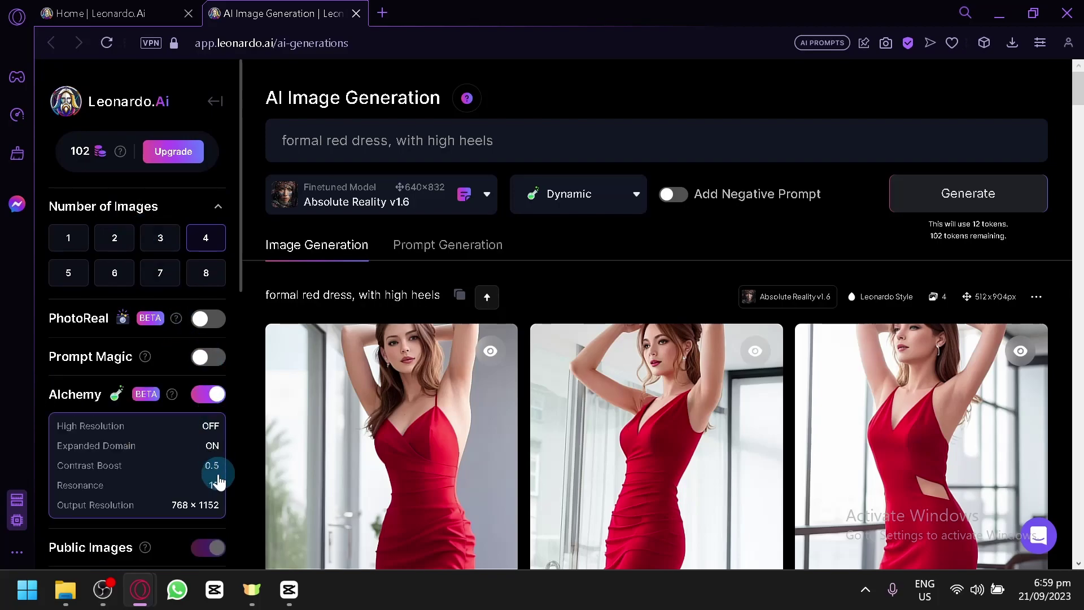
{"action": "left_click", "coordinate": [206, 394]}
{"action": "scroll", "coordinate": [205, 389], "scroll_direction": "down", "scroll_amount": 9}
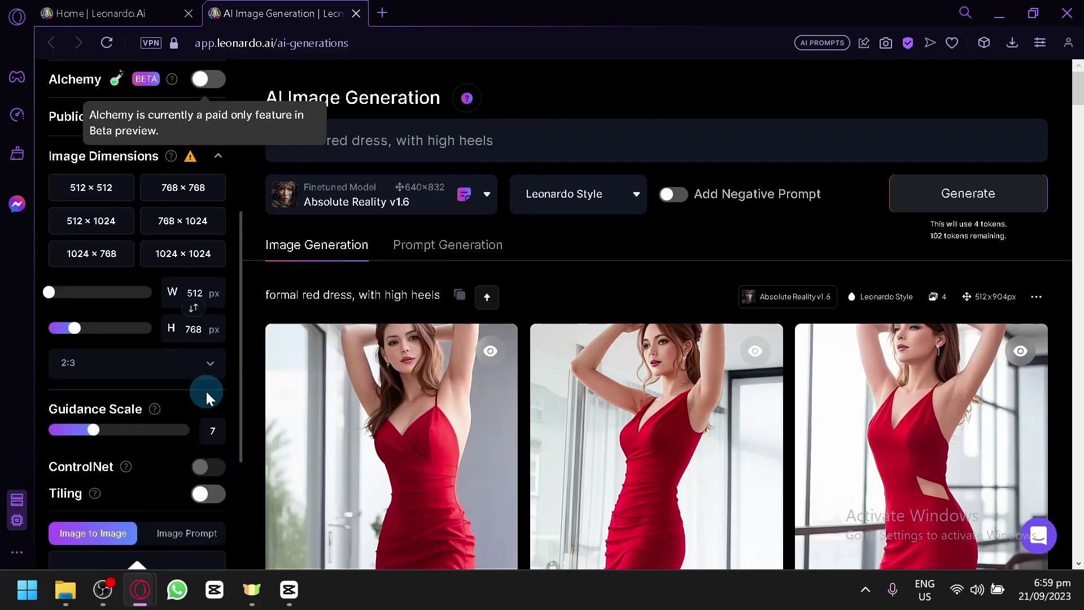
{"action": "scroll", "coordinate": [92, 355], "scroll_direction": "up", "scroll_amount": 4}
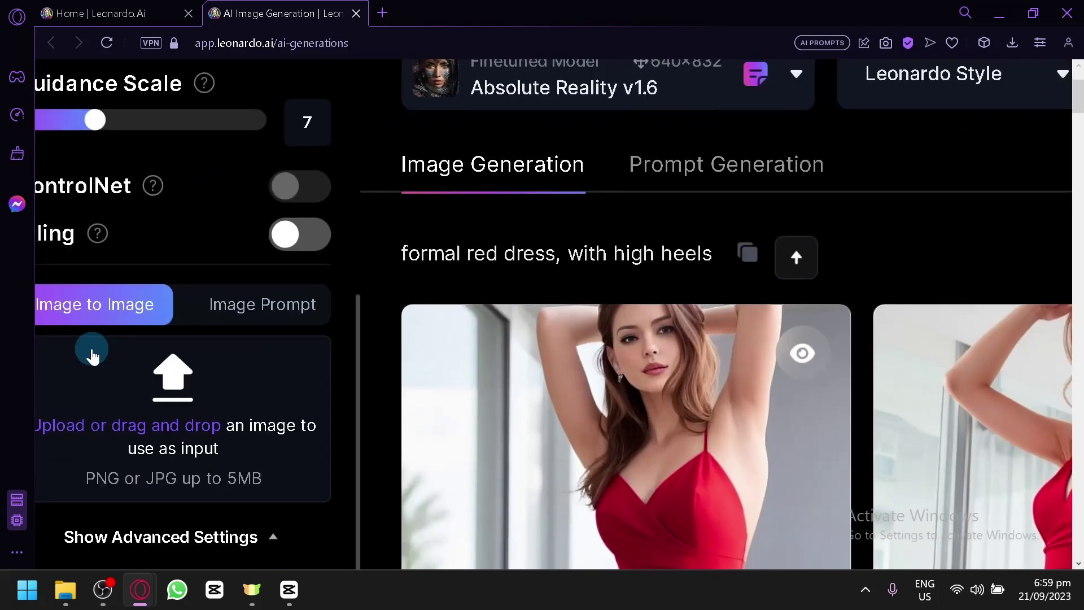
{"action": "scroll", "coordinate": [92, 356], "scroll_direction": "up", "scroll_amount": 2}
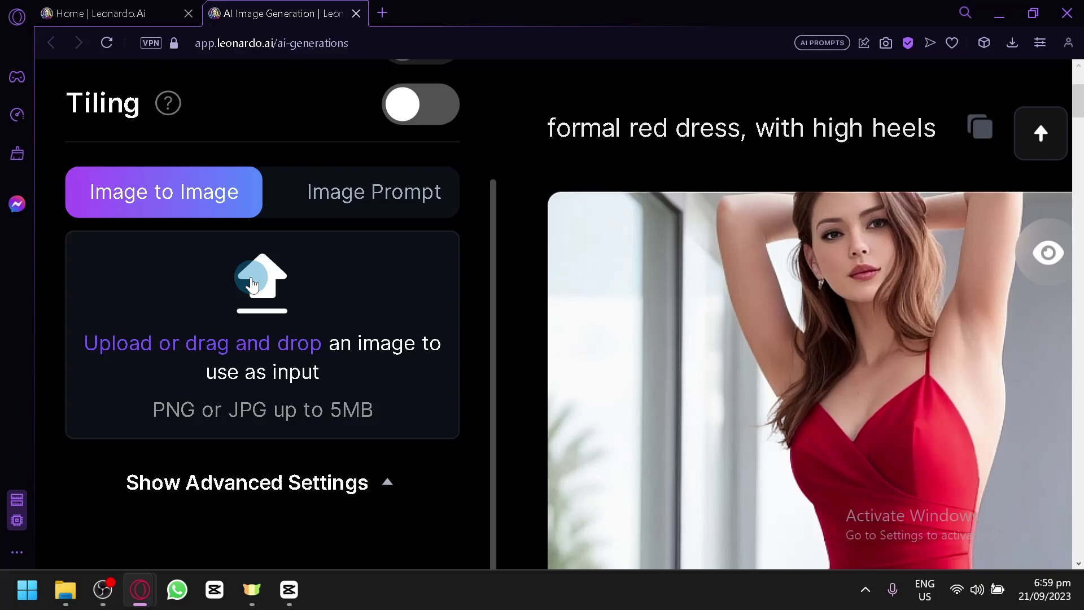
Return to the Home tab and scroll through the Trending community images for a suitable picture.
{"action": "left_click", "coordinate": [75, 11]}
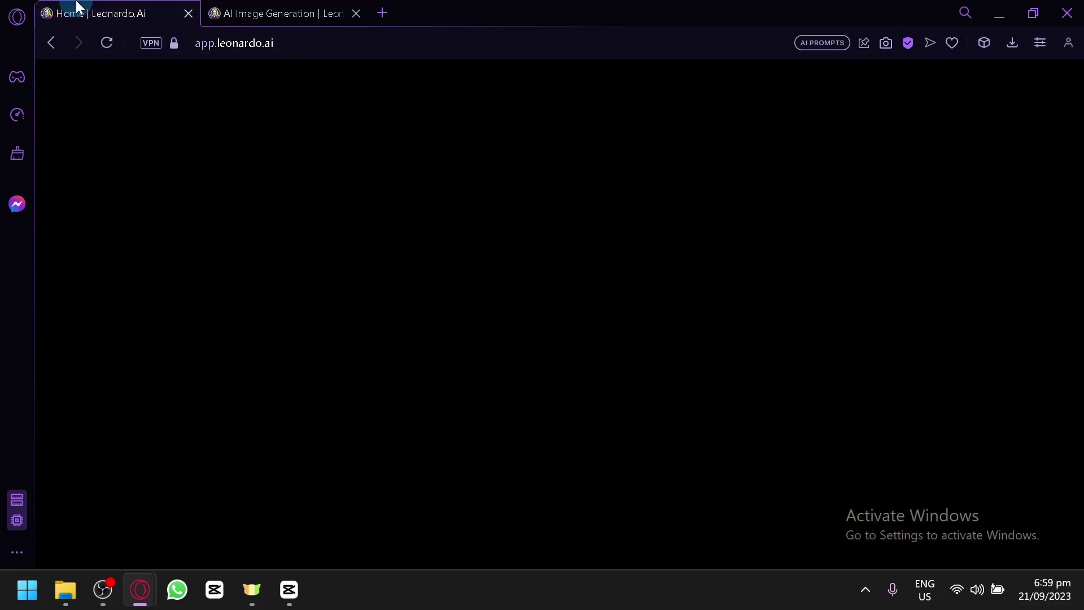
{"action": "scroll", "coordinate": [377, 321], "scroll_direction": "up", "scroll_amount": 3}
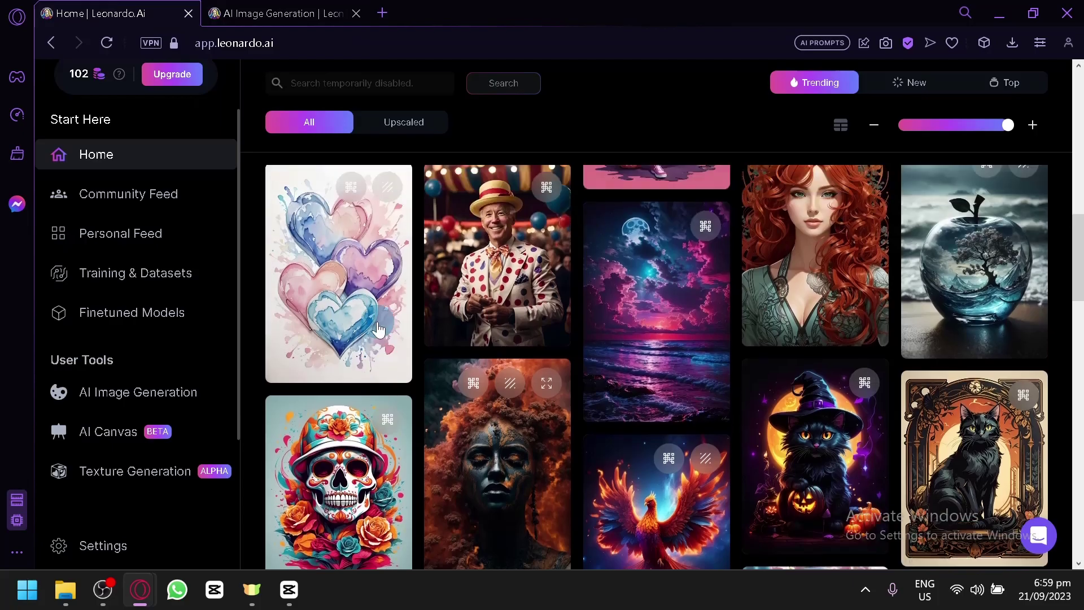
{"action": "scroll", "coordinate": [377, 329], "scroll_direction": "up", "scroll_amount": 5}
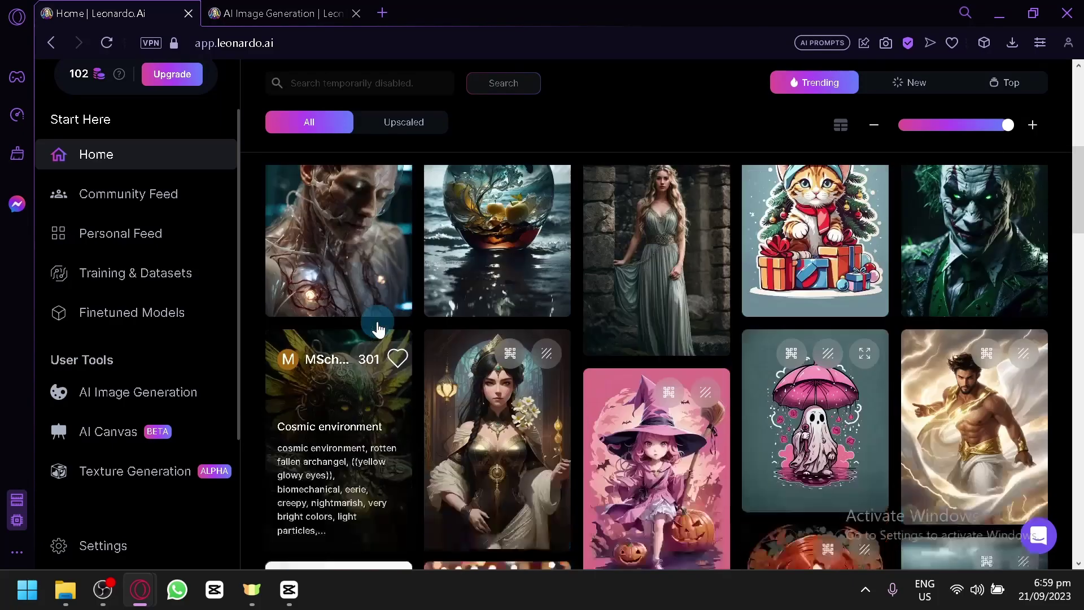
{"action": "scroll", "coordinate": [645, 208], "scroll_direction": "down", "scroll_amount": 2}
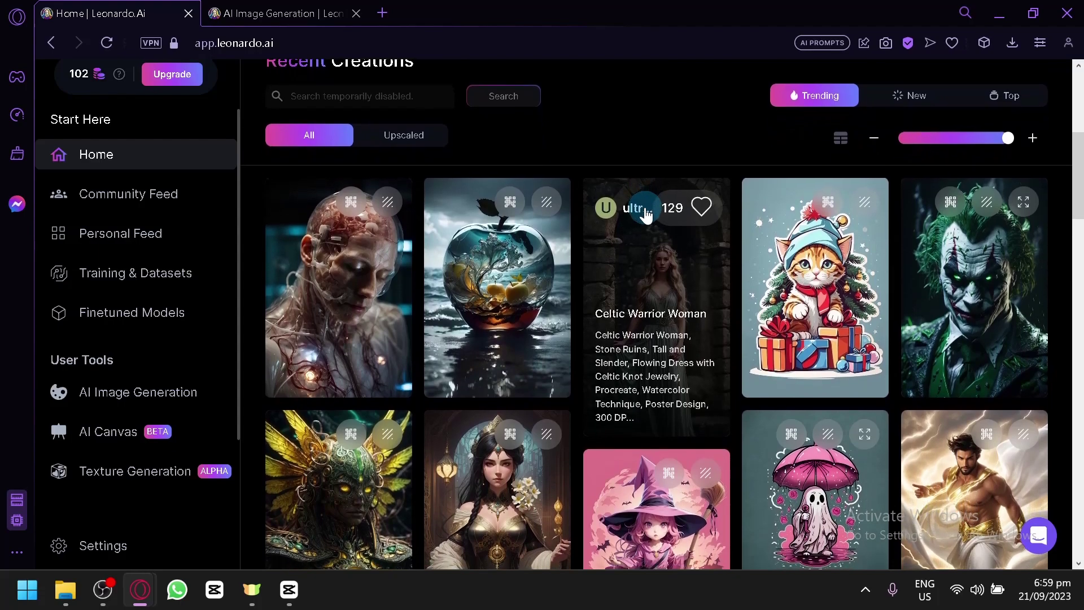
{"action": "scroll", "coordinate": [646, 214], "scroll_direction": "down", "scroll_amount": 1}
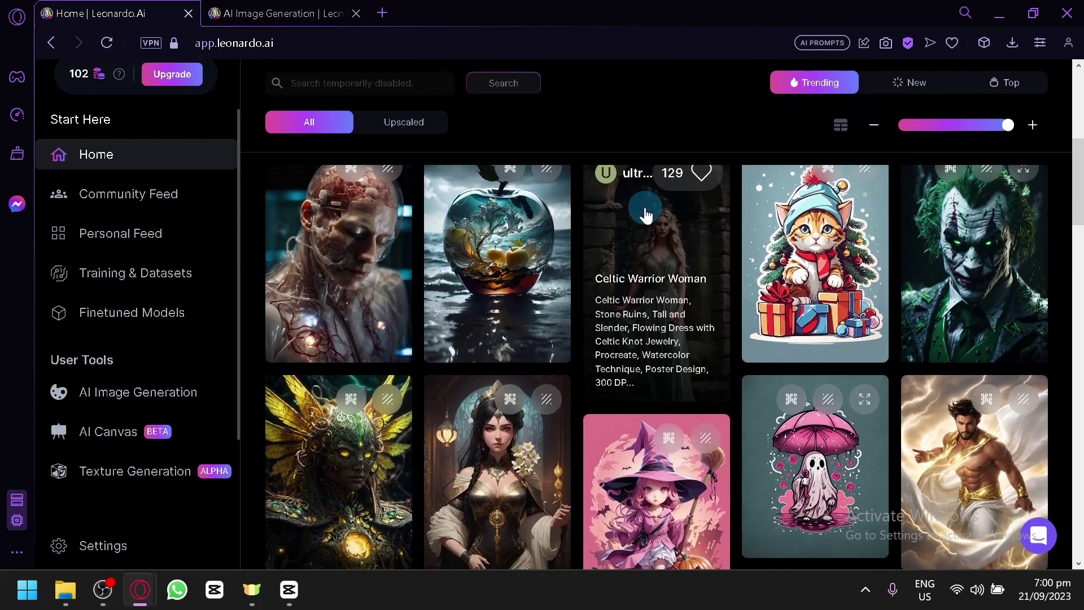
{"action": "scroll", "coordinate": [645, 213], "scroll_direction": "down", "scroll_amount": 3}
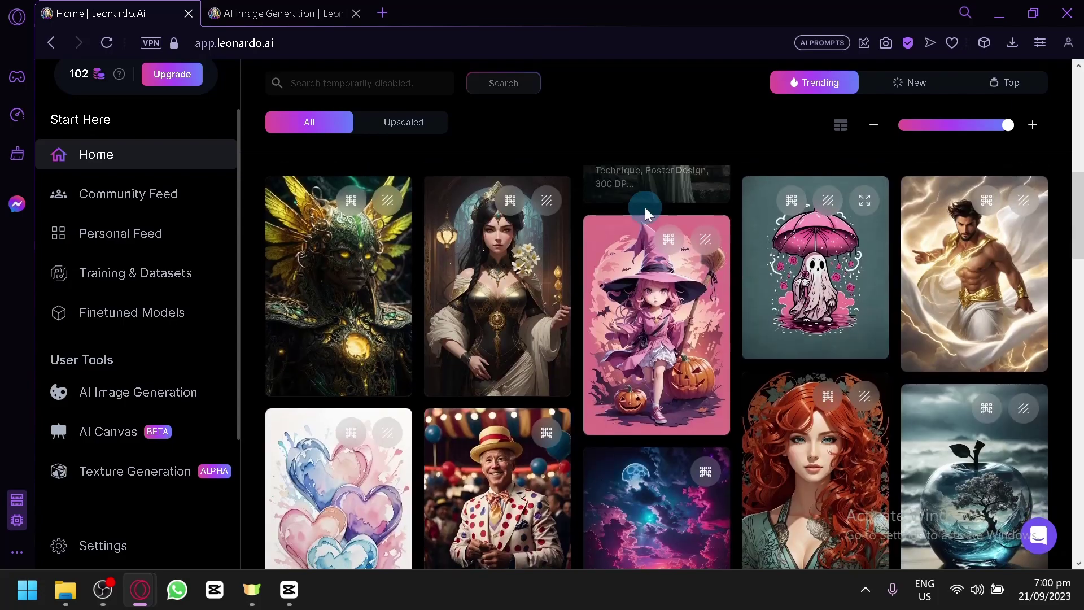
{"action": "scroll", "coordinate": [645, 214], "scroll_direction": "down", "scroll_amount": 4}
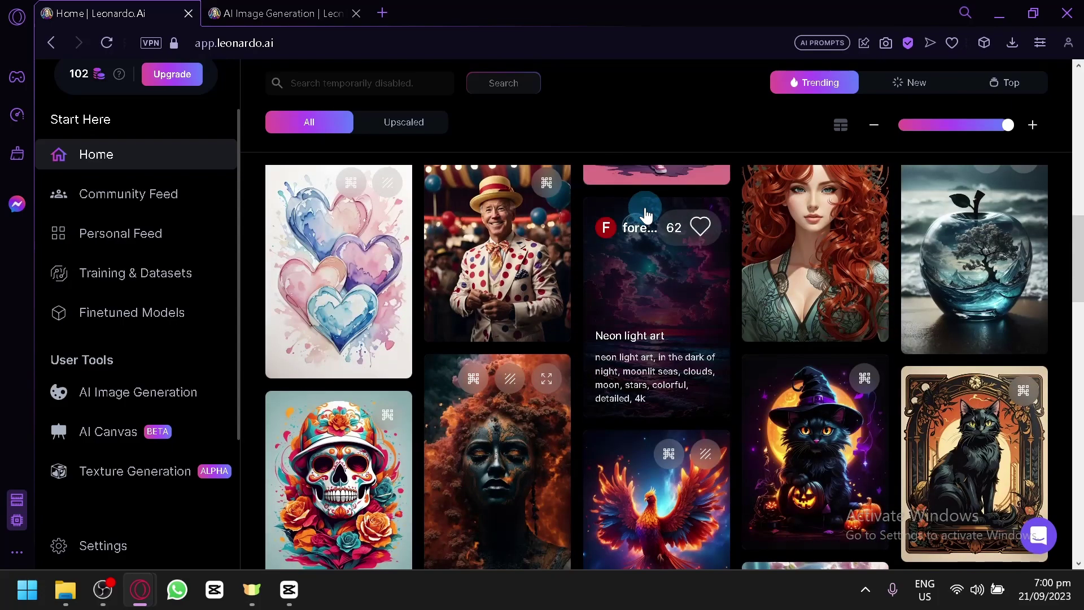
{"action": "scroll", "coordinate": [645, 215], "scroll_direction": "down", "scroll_amount": 3}
{"action": "scroll", "coordinate": [644, 214], "scroll_direction": "down", "scroll_amount": 4}
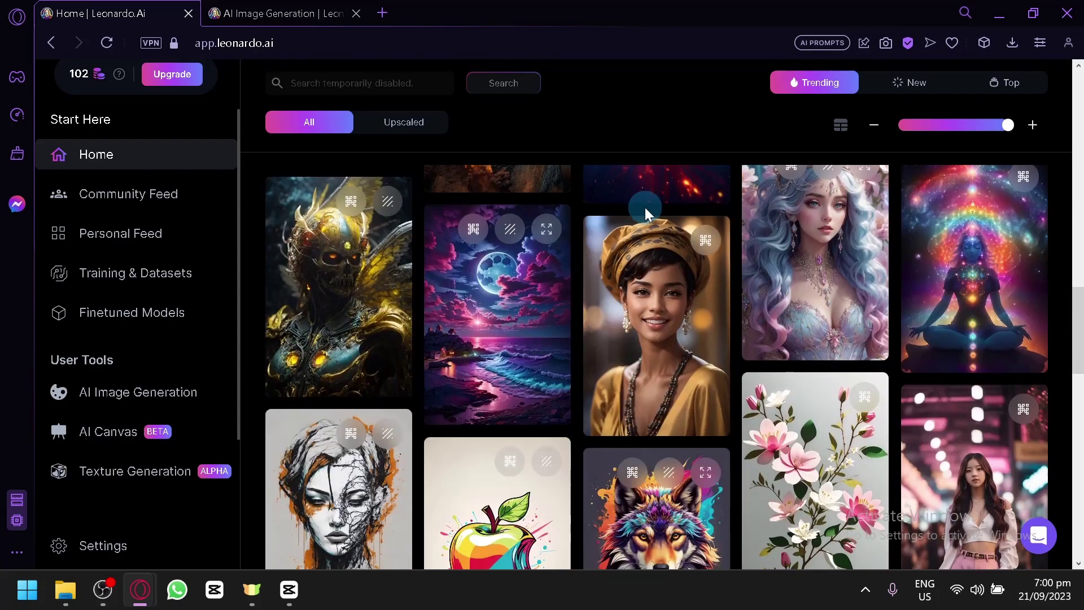
{"action": "scroll", "coordinate": [645, 208], "scroll_direction": "down", "scroll_amount": 2}
{"action": "scroll", "coordinate": [598, 277], "scroll_direction": "down", "scroll_amount": 4}
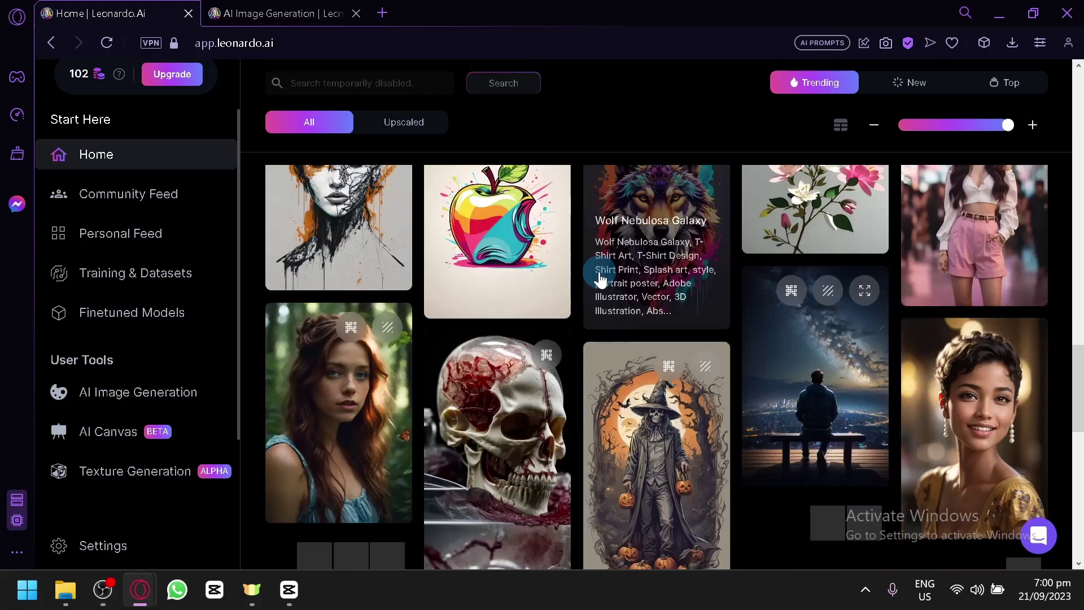
{"action": "scroll", "coordinate": [600, 278], "scroll_direction": "down", "scroll_amount": 4}
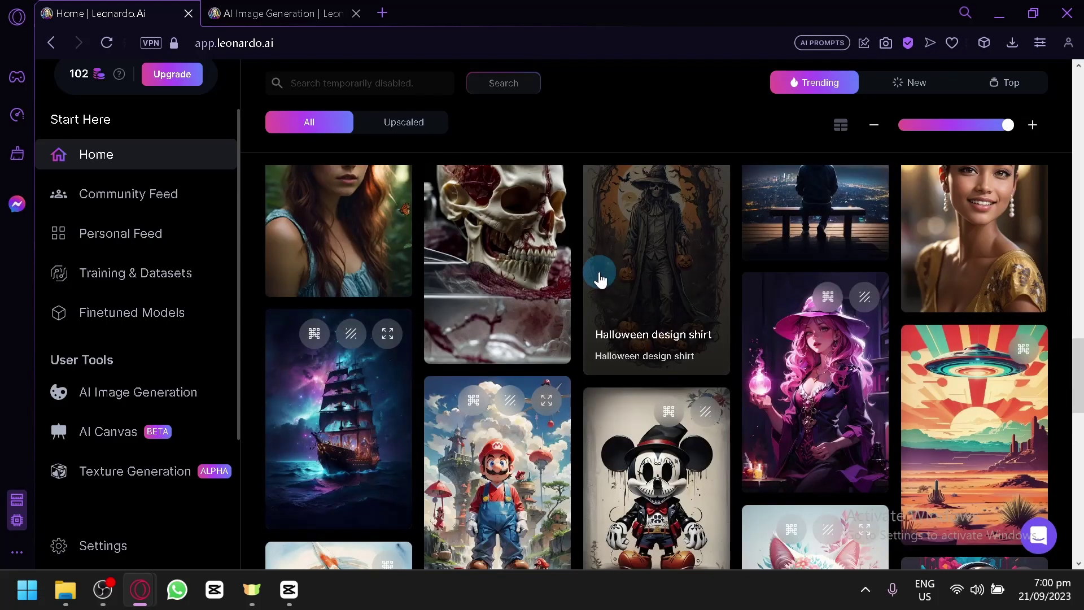
{"action": "scroll", "coordinate": [600, 278], "scroll_direction": "down", "scroll_amount": 4}
{"action": "scroll", "coordinate": [598, 279], "scroll_direction": "down", "scroll_amount": 4}
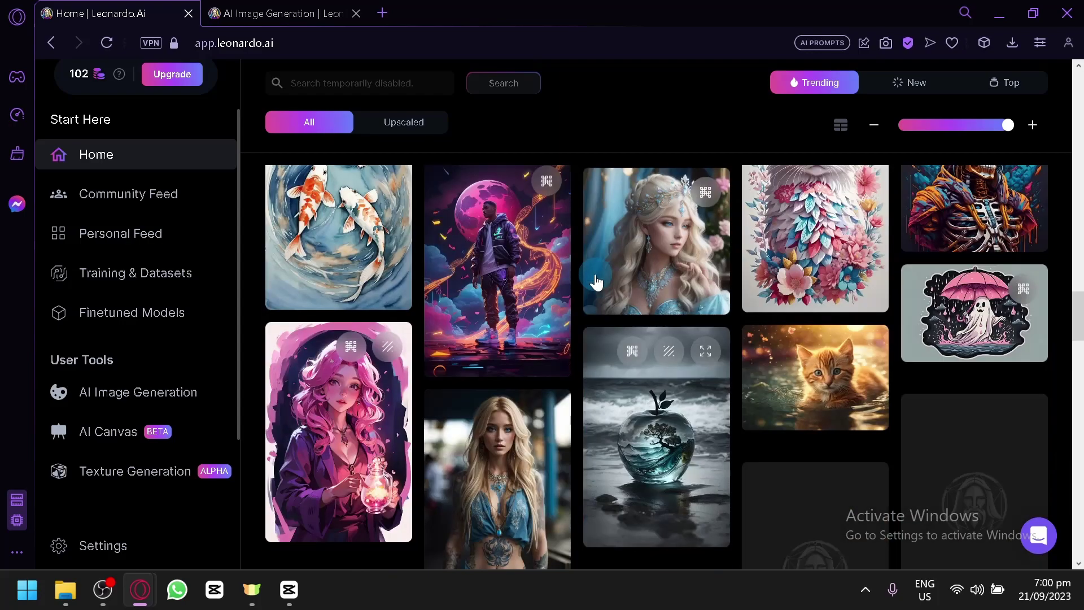
{"action": "scroll", "coordinate": [596, 282], "scroll_direction": "down", "scroll_amount": 2}
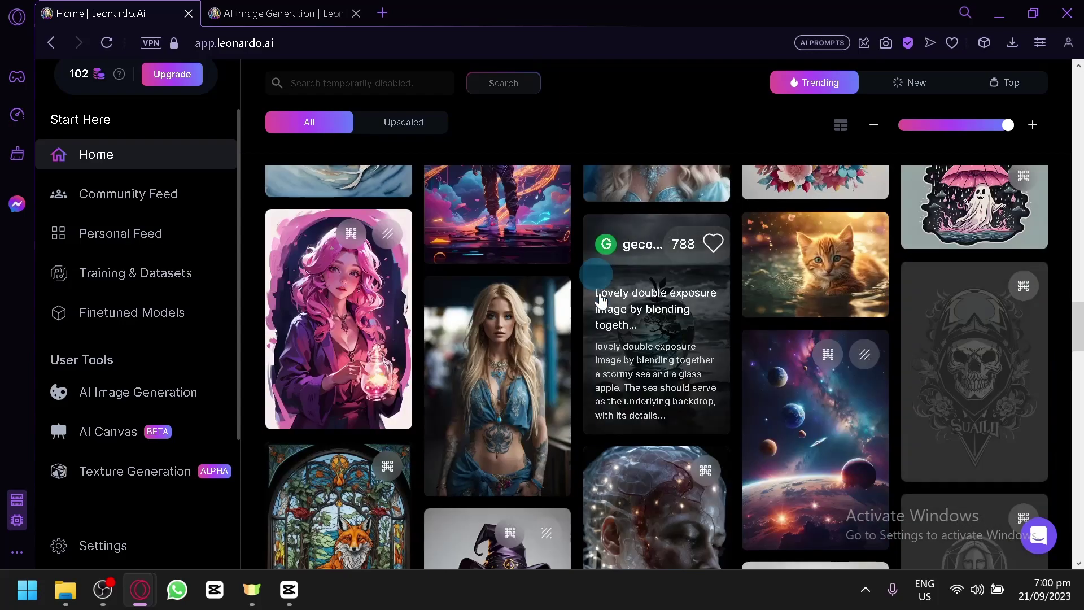
{"action": "scroll", "coordinate": [446, 271], "scroll_direction": "down", "scroll_amount": 8}
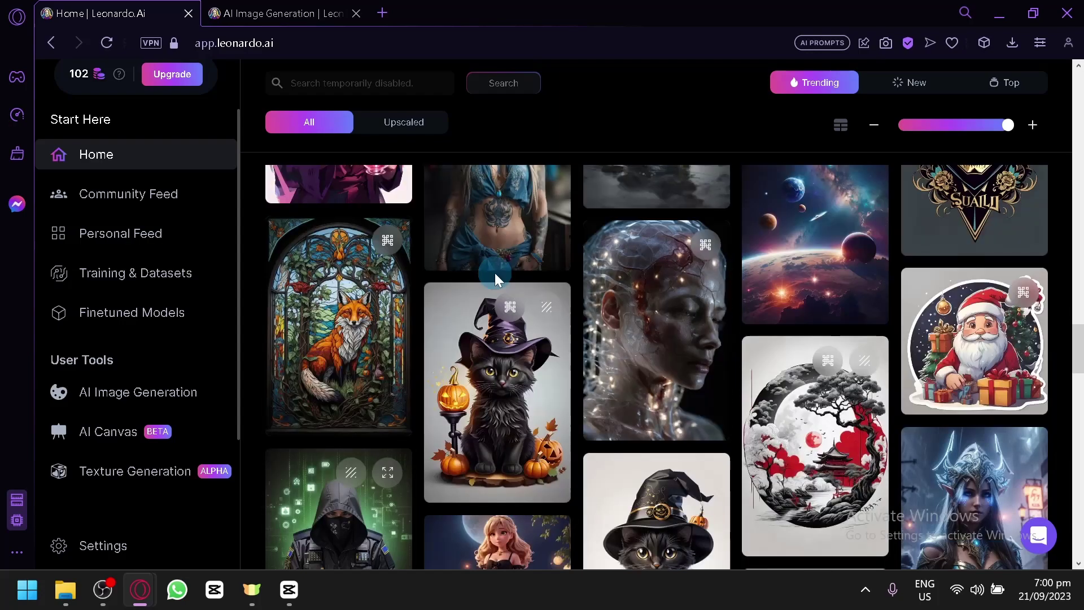
{"action": "scroll", "coordinate": [495, 278], "scroll_direction": "up", "scroll_amount": 2}
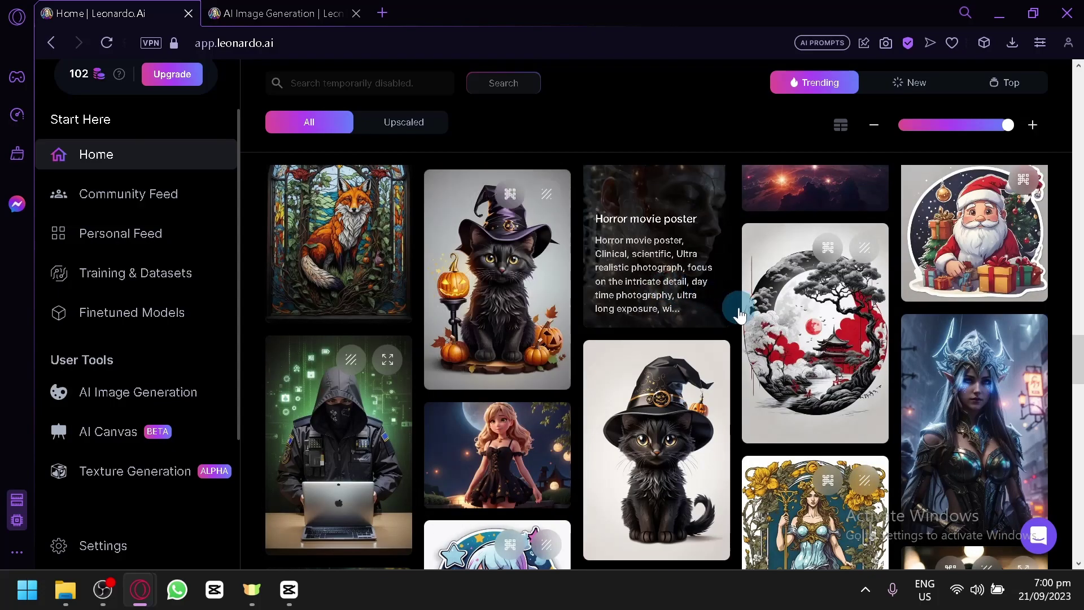
{"action": "scroll", "coordinate": [796, 342], "scroll_direction": "down", "scroll_amount": 2}
{"action": "scroll", "coordinate": [813, 322], "scroll_direction": "up", "scroll_amount": 4}
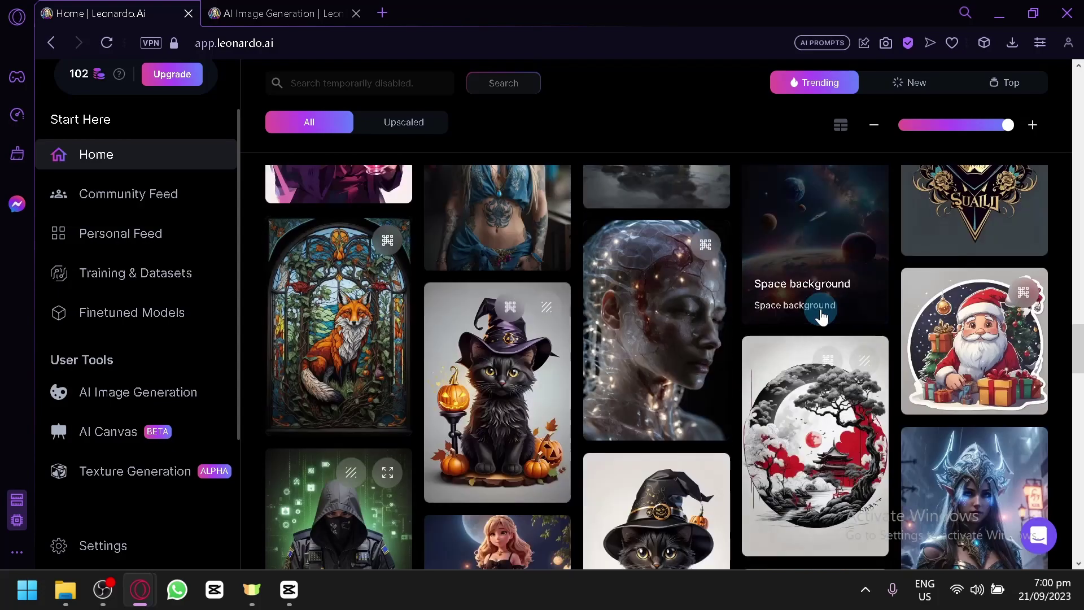
Download the red-and-black Asian moon tree image as a JPG, then return to AI Image Generation.
{"action": "left_click", "coordinate": [802, 404]}
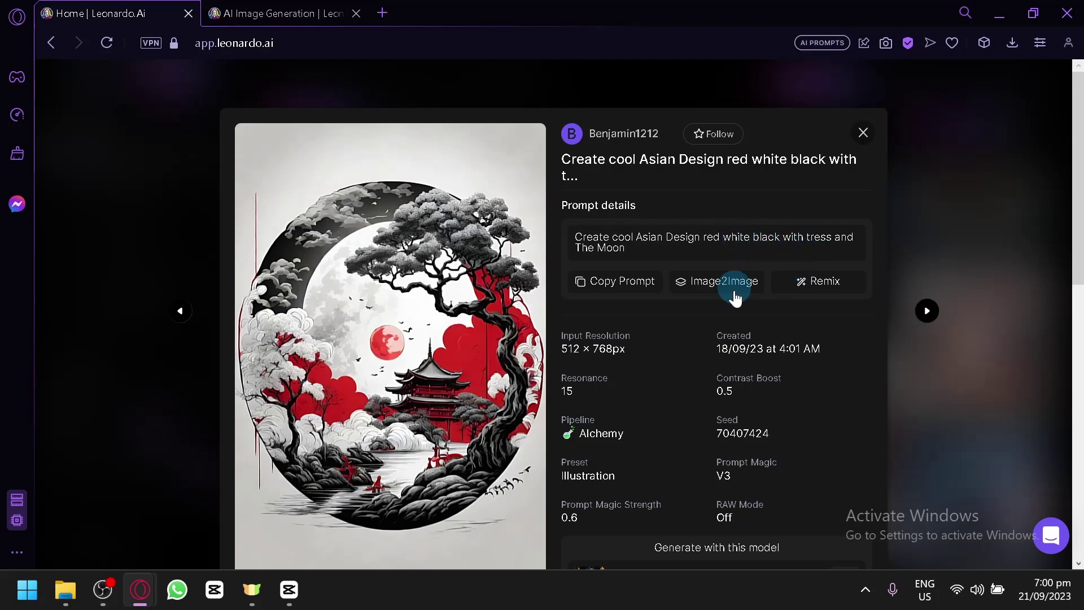
{"action": "scroll", "coordinate": [629, 345], "scroll_direction": "down", "scroll_amount": 2}
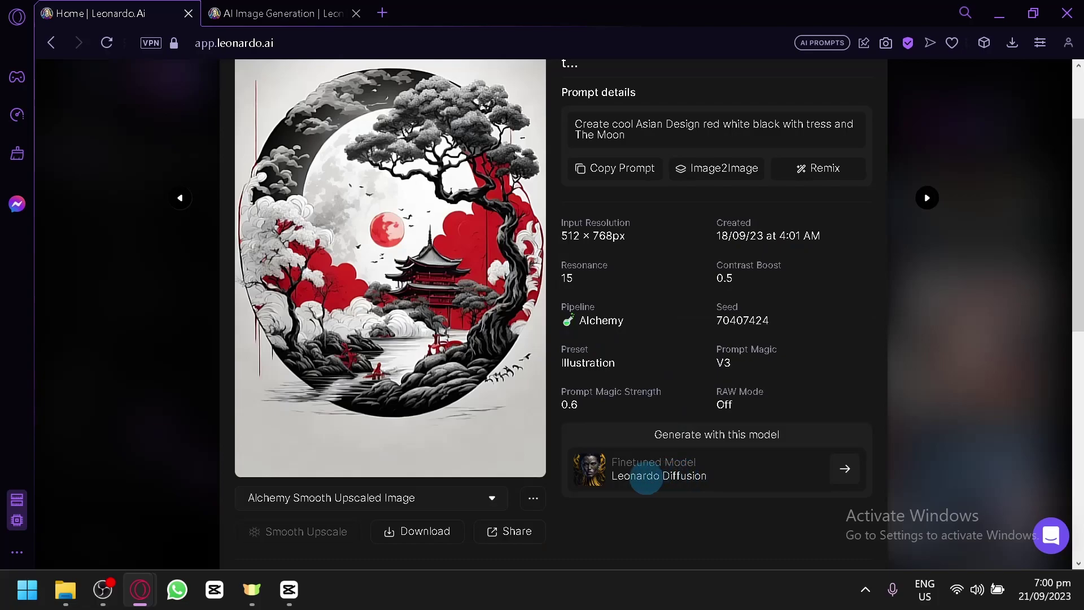
{"action": "left_click", "coordinate": [430, 536]}
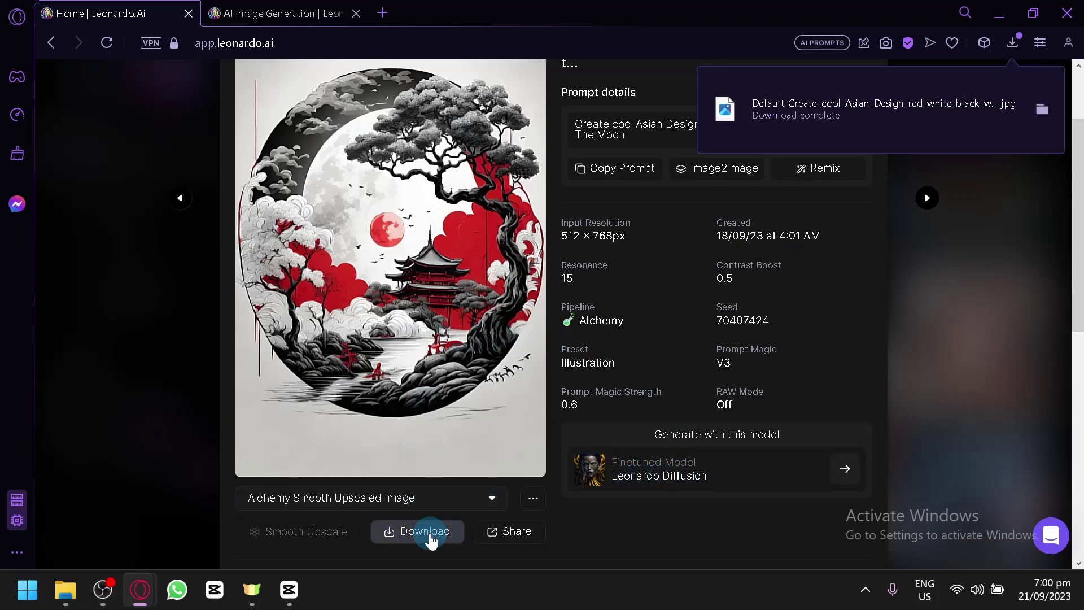
{"action": "left_click", "coordinate": [290, 8]}
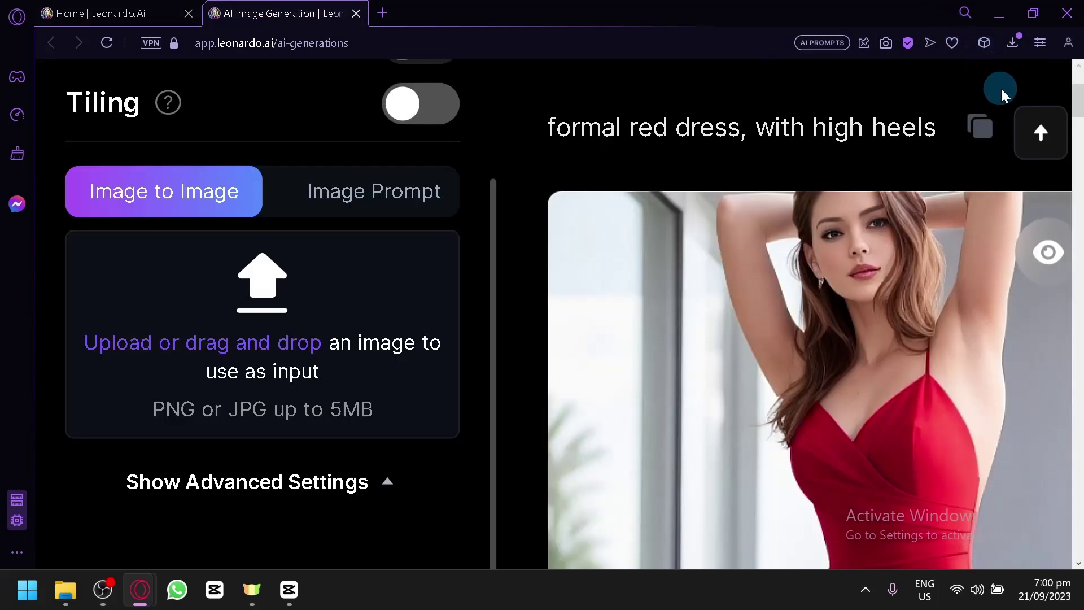
Drag the downloaded moon tree image into the Image to Image box, leaving Init Strength at 0.3.
{"action": "left_click", "coordinate": [1014, 44]}
{"action": "left_click_drag", "start_coordinate": [833, 133], "coordinate": [216, 312]}
{"action": "scroll", "coordinate": [406, 292], "scroll_direction": "down", "scroll_amount": 2}
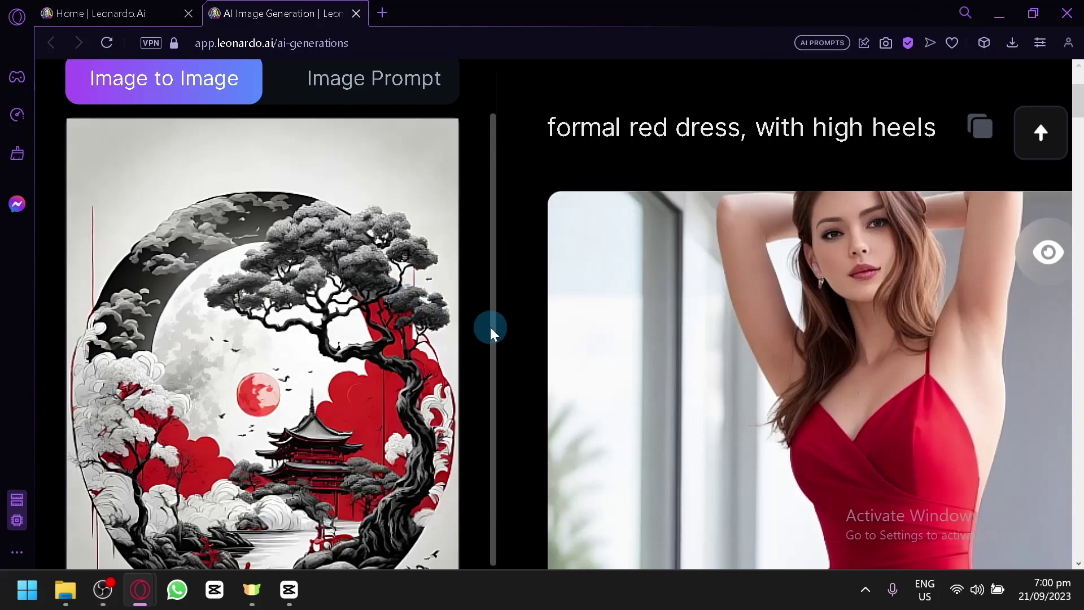
{"action": "scroll", "coordinate": [638, 280], "scroll_direction": "down", "scroll_amount": 5, "text": "ctrl"}
{"action": "scroll", "coordinate": [153, 393], "scroll_direction": "down", "scroll_amount": 3}
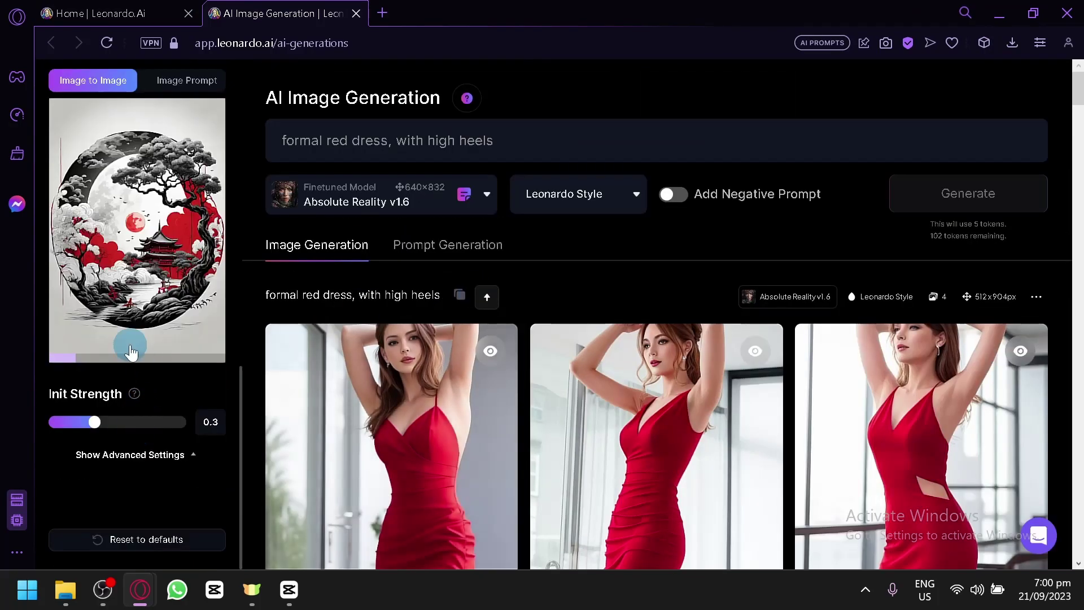
{"action": "scroll", "coordinate": [164, 305], "scroll_direction": "up", "scroll_amount": 4}
{"action": "scroll", "coordinate": [102, 356], "scroll_direction": "down", "scroll_amount": 8}
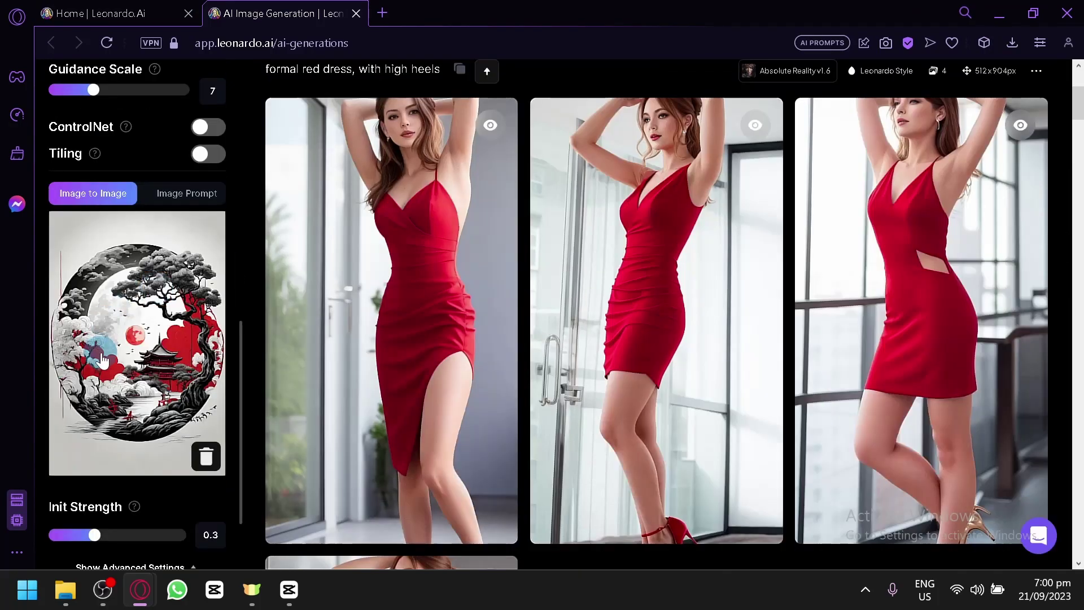
{"action": "scroll", "coordinate": [104, 393], "scroll_direction": "up", "scroll_amount": 5, "text": "ctrl"}
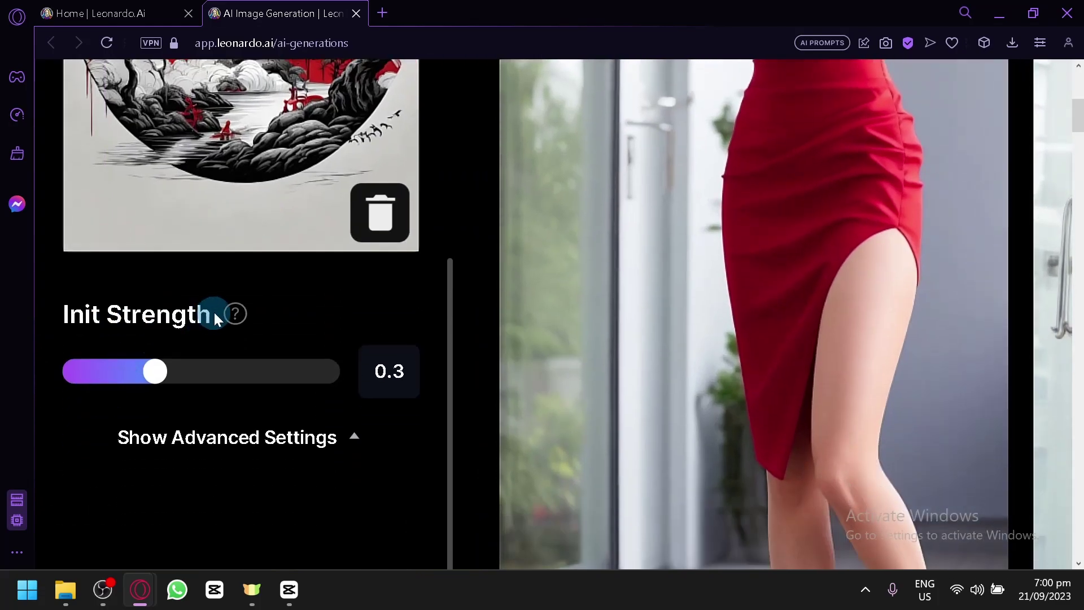
{"action": "mouse_move", "coordinate": [242, 311]}
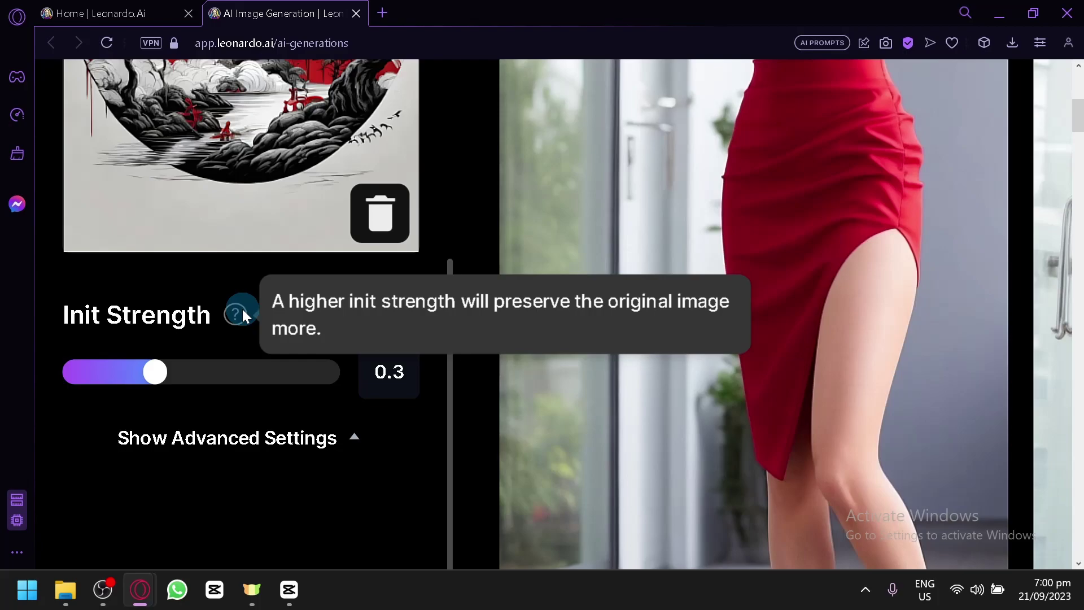
{"action": "scroll", "coordinate": [242, 309], "scroll_direction": "down", "scroll_amount": 3, "text": "ctrl"}
{"action": "scroll", "coordinate": [192, 264], "scroll_direction": "up", "scroll_amount": 3}
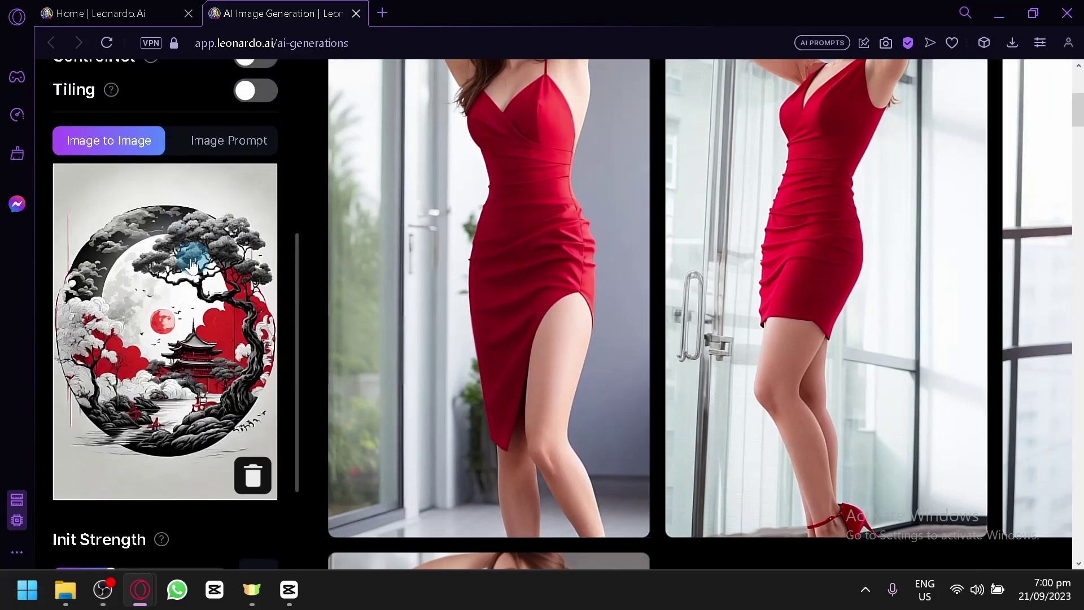
{"action": "scroll", "coordinate": [363, 290], "scroll_direction": "down", "scroll_amount": 3, "text": "ctrl"}
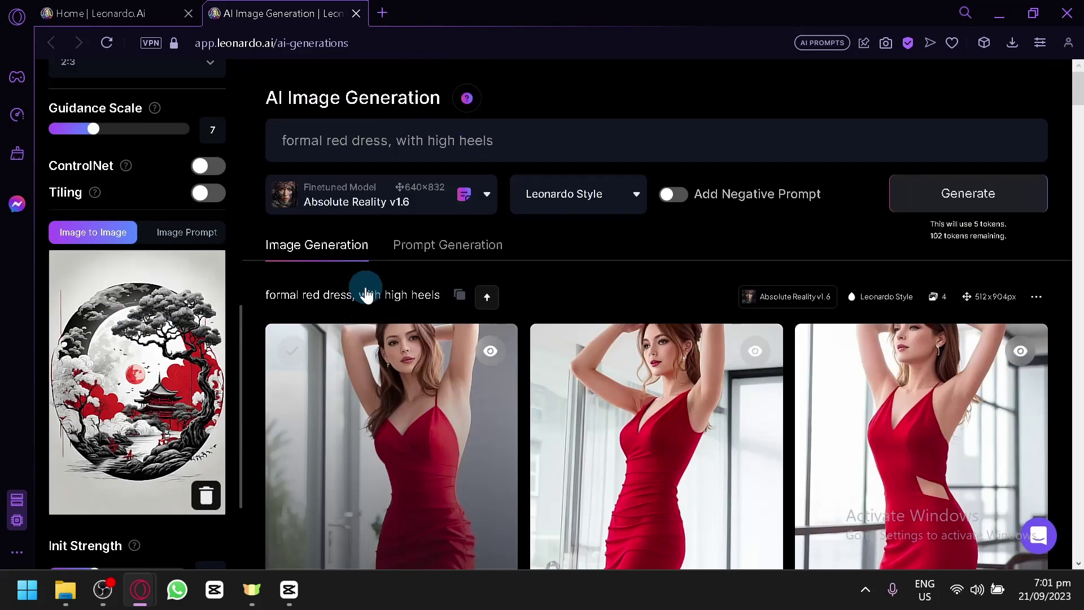
Replace the prompt with 'a farmer on a boat on a lake with a big moon' and generate two images.
{"action": "triple_click", "coordinate": [526, 147]}
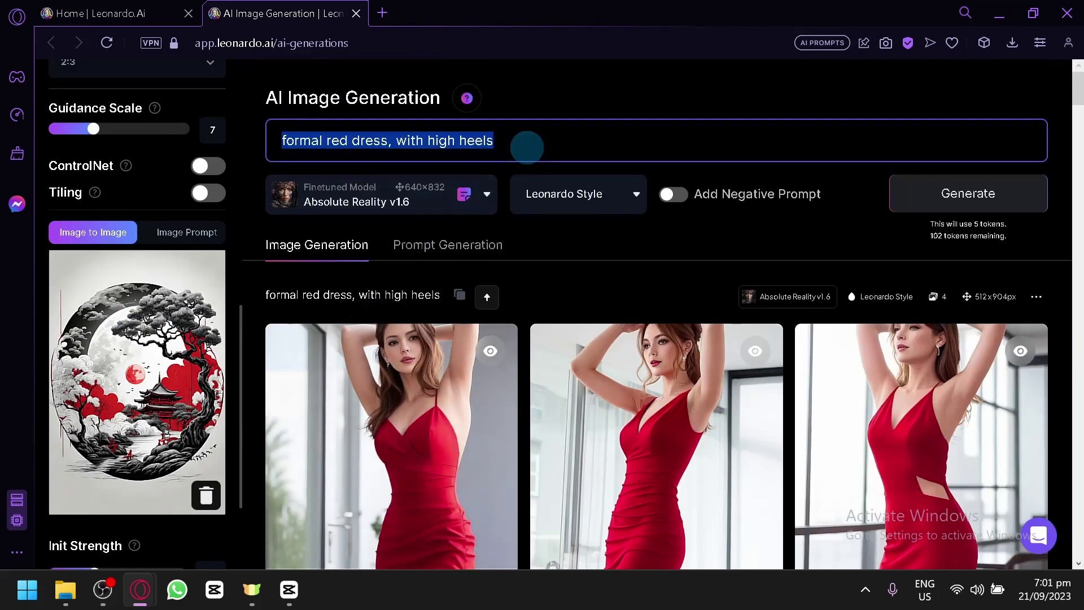
{"action": "key", "text": "BackSpace"}
{"action": "type", "text": "a"}
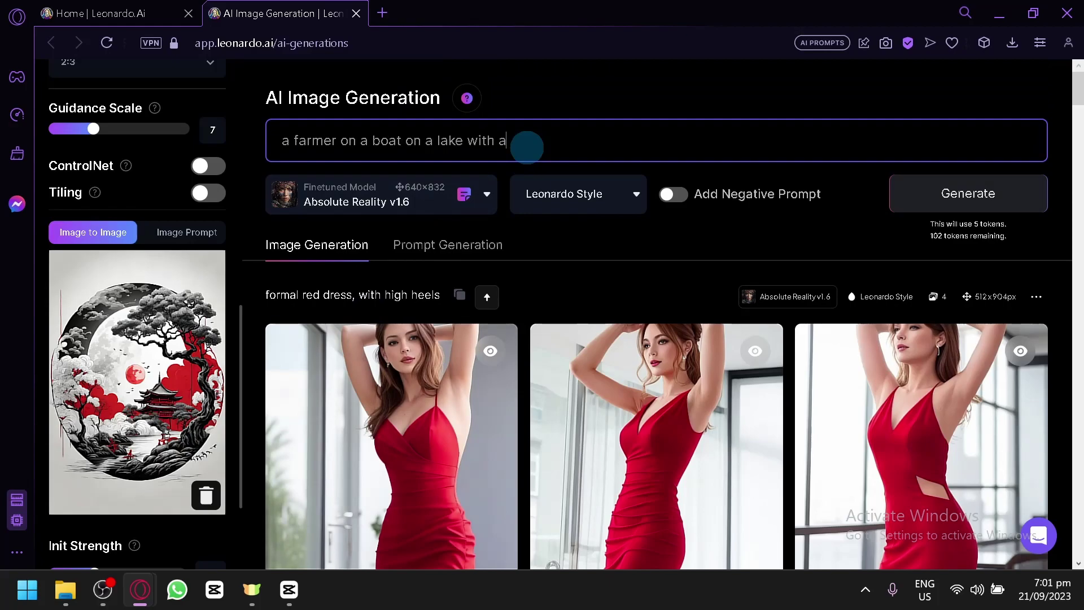
{"action": "left_click", "coordinate": [947, 195]}
{"action": "scroll", "coordinate": [649, 300], "scroll_direction": "down", "scroll_amount": 4}
{"action": "scroll", "coordinate": [640, 309], "scroll_direction": "up", "scroll_amount": 2}
{"action": "scroll", "coordinate": [42, 224], "scroll_direction": "up", "scroll_amount": 10}
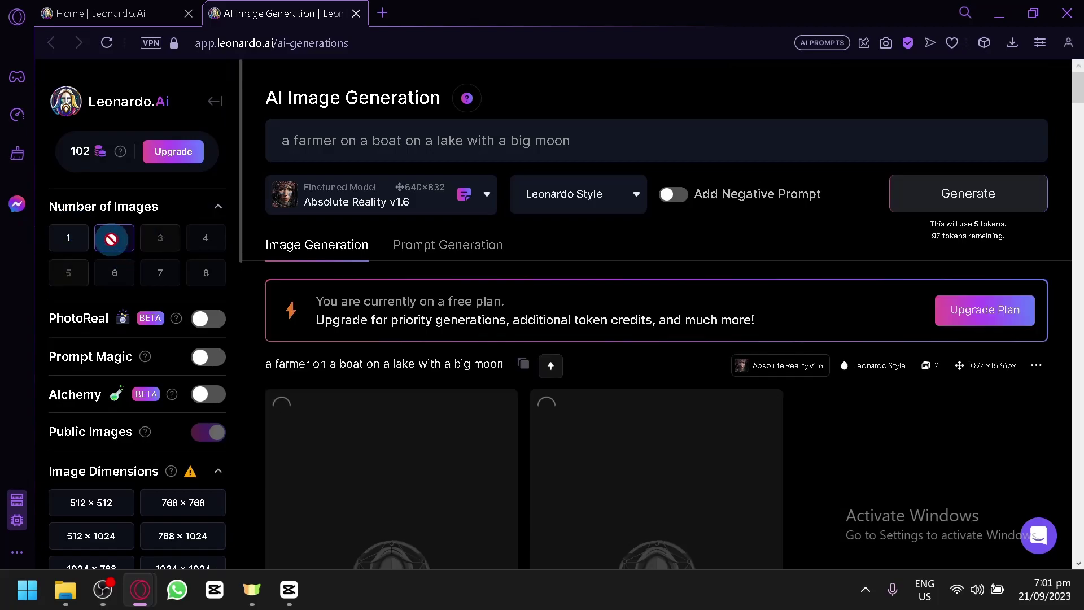
{"action": "scroll", "coordinate": [107, 249], "scroll_direction": "down", "scroll_amount": 5}
{"action": "scroll", "coordinate": [108, 264], "scroll_direction": "down", "scroll_amount": 6}
{"action": "scroll", "coordinate": [395, 309], "scroll_direction": "down", "scroll_amount": 5}
{"action": "scroll", "coordinate": [391, 208], "scroll_direction": "up", "scroll_amount": 2}
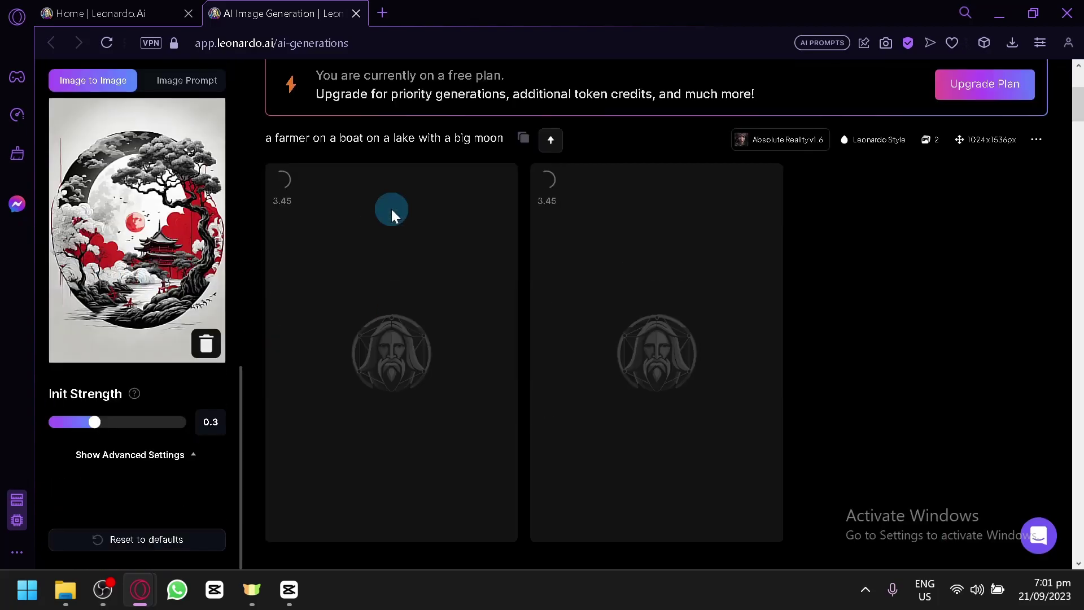
{"action": "scroll", "coordinate": [142, 273], "scroll_direction": "up", "scroll_amount": 6}
{"action": "scroll", "coordinate": [142, 273], "scroll_direction": "up", "scroll_amount": 5}
{"action": "scroll", "coordinate": [141, 263], "scroll_direction": "down", "scroll_amount": 10}
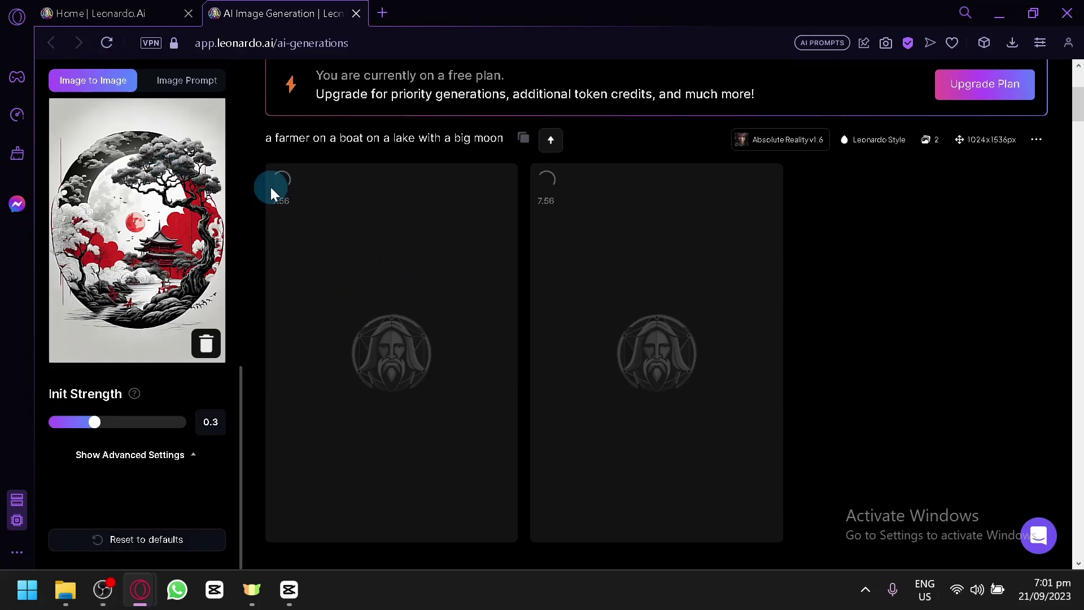
On the Home tab, close the moon tree details and open the colored waves background image.
{"action": "left_click", "coordinate": [107, 6]}
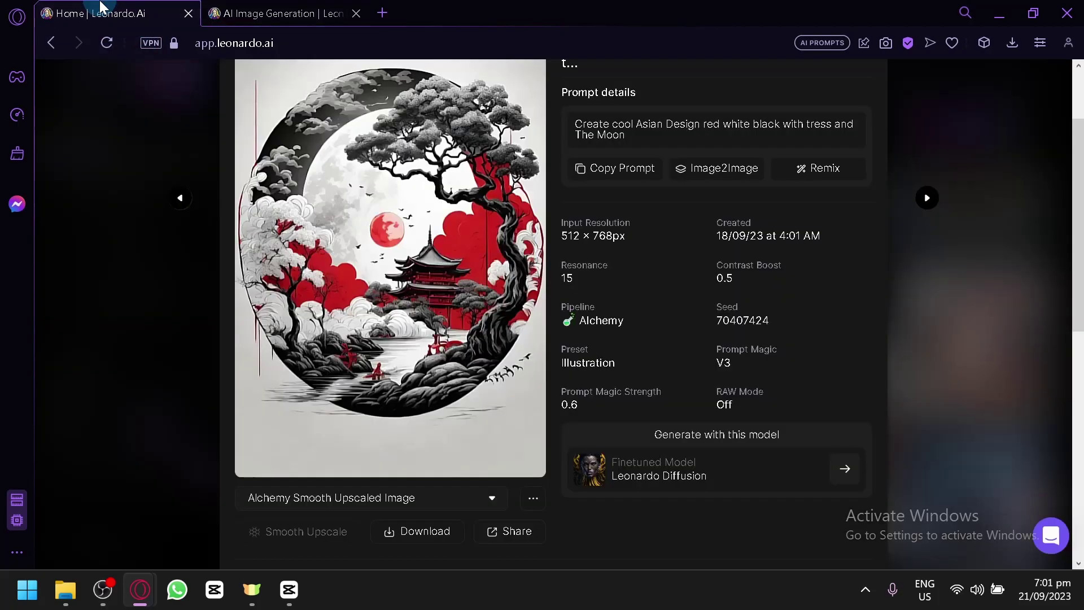
{"action": "left_click", "coordinate": [107, 74]}
{"action": "scroll", "coordinate": [642, 361], "scroll_direction": "down", "scroll_amount": 5}
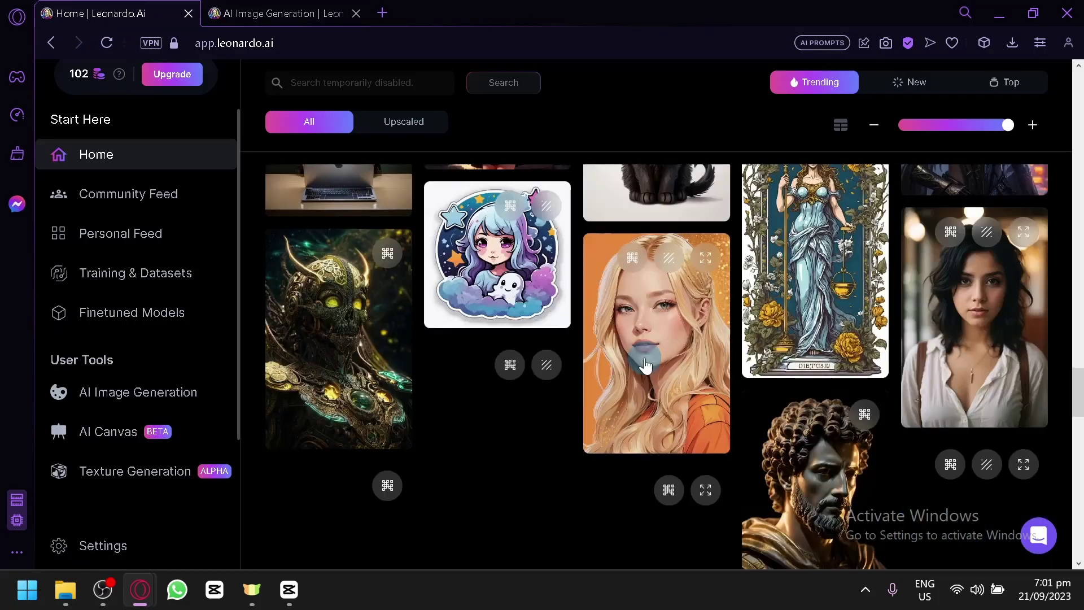
{"action": "scroll", "coordinate": [642, 361], "scroll_direction": "down", "scroll_amount": 10}
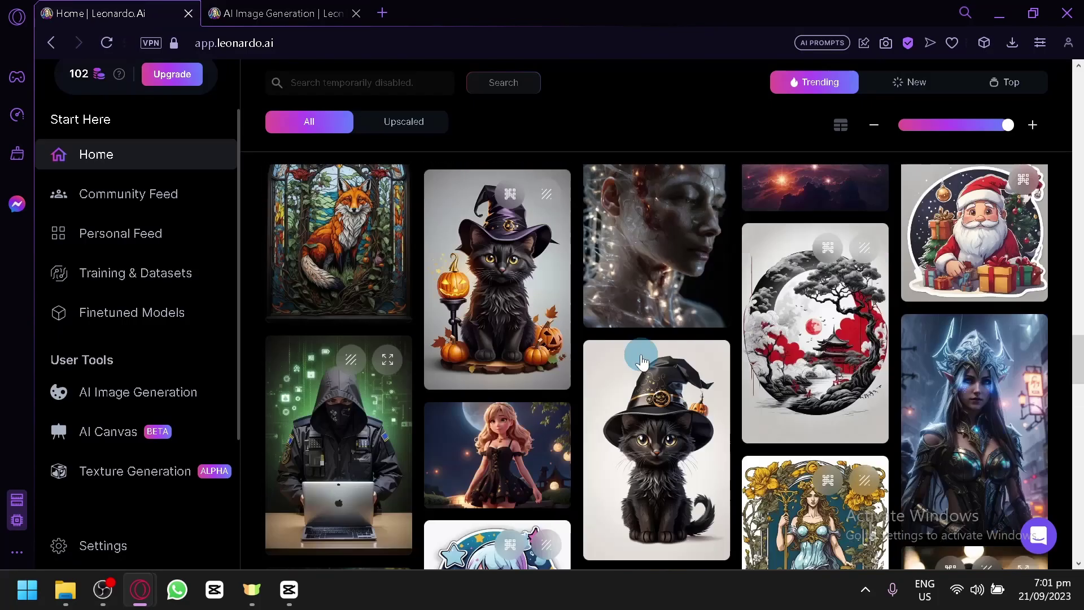
{"action": "scroll", "coordinate": [643, 361], "scroll_direction": "down", "scroll_amount": 10}
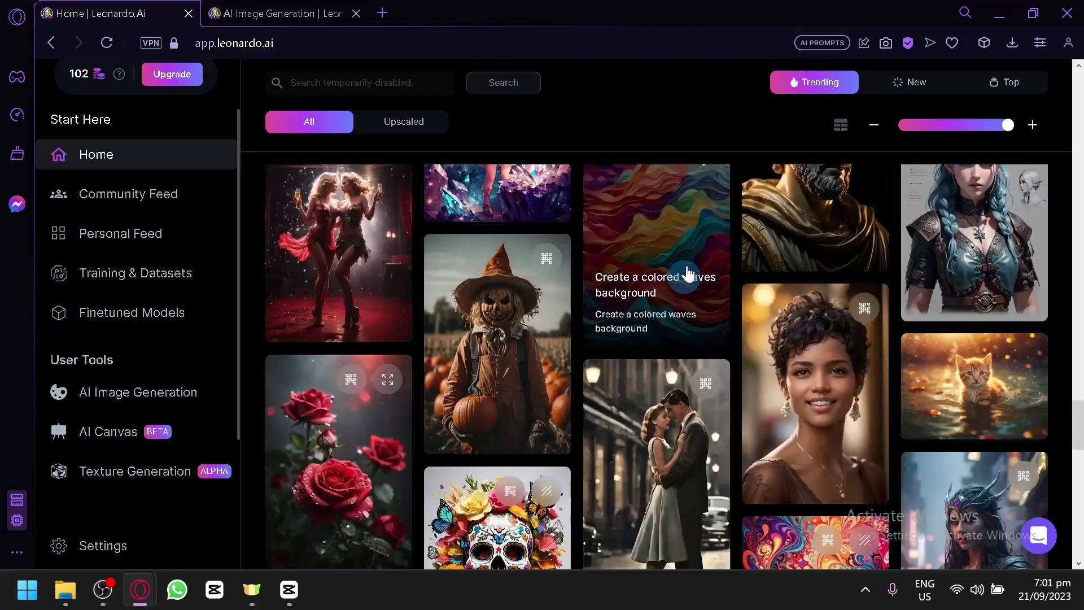
{"action": "left_click", "coordinate": [692, 254]}
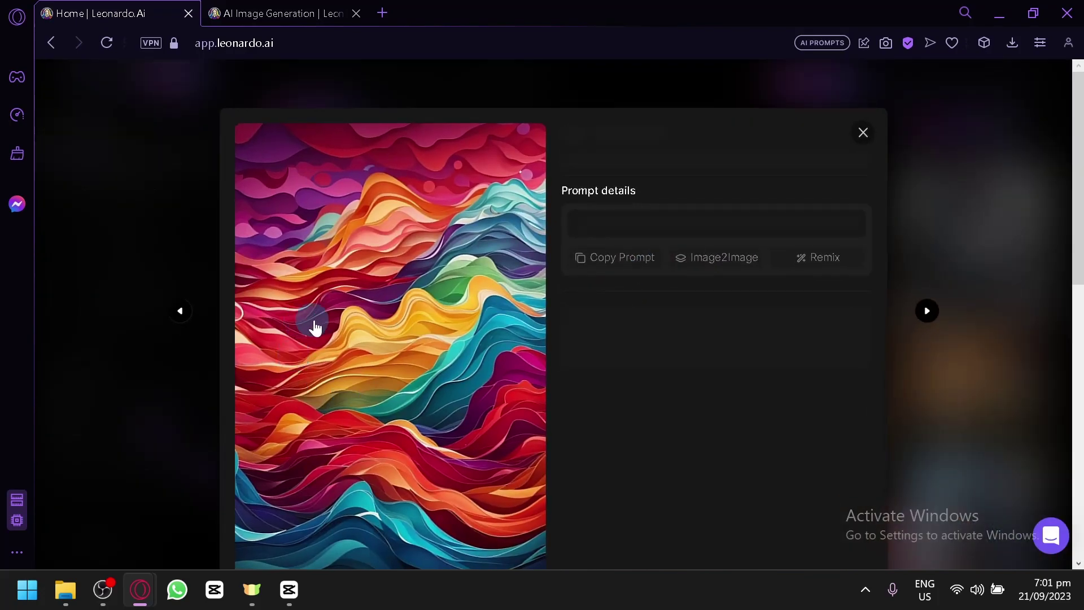
Download the colored waves background as a JPG and return to the finished farmer results.
{"action": "scroll", "coordinate": [644, 339], "scroll_direction": "down", "scroll_amount": 6}
{"action": "scroll", "coordinate": [569, 477], "scroll_direction": "up", "scroll_amount": 6}
{"action": "scroll", "coordinate": [569, 477], "scroll_direction": "down", "scroll_amount": 2}
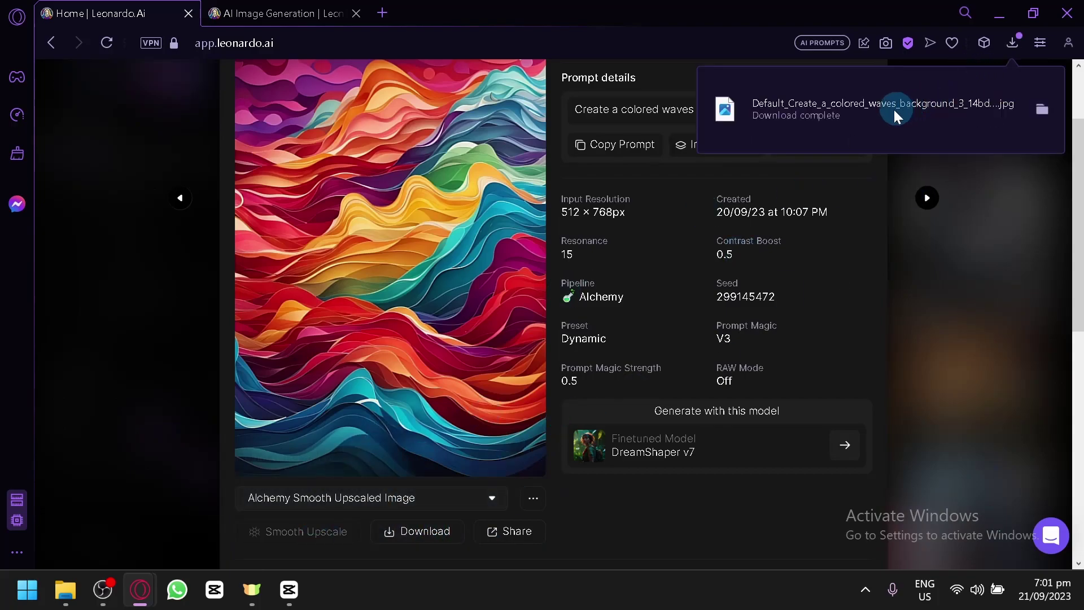
{"action": "left_click", "coordinate": [329, 7]}
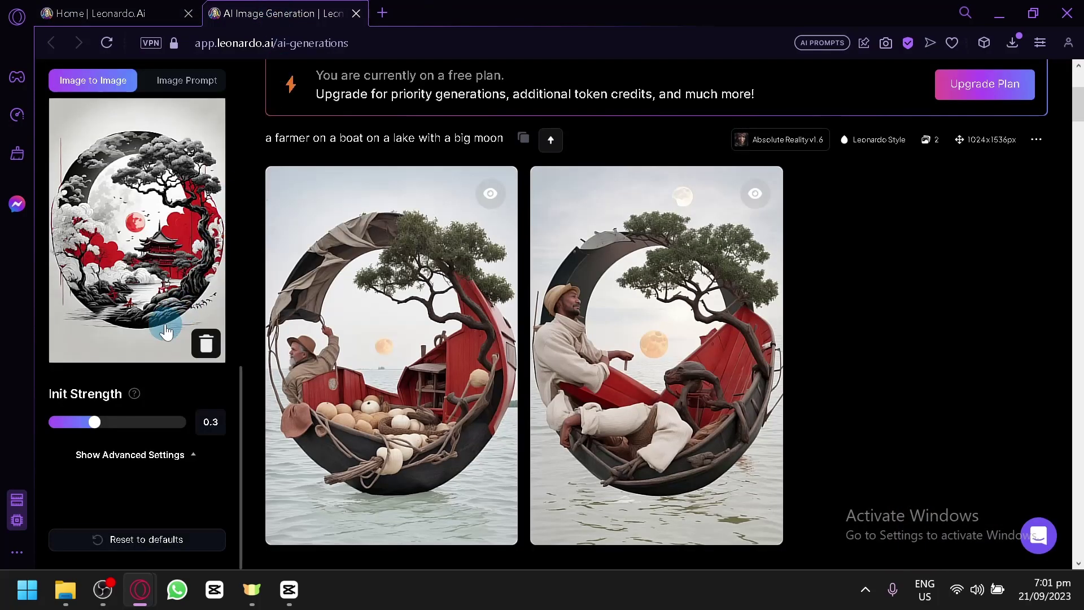
Switch the generation model to DreamShaper v7.
{"action": "scroll", "coordinate": [847, 411], "scroll_direction": "up", "scroll_amount": 4}
{"action": "scroll", "coordinate": [847, 411], "scroll_direction": "down", "scroll_amount": 4}
{"action": "scroll", "coordinate": [313, 330], "scroll_direction": "up", "scroll_amount": 4}
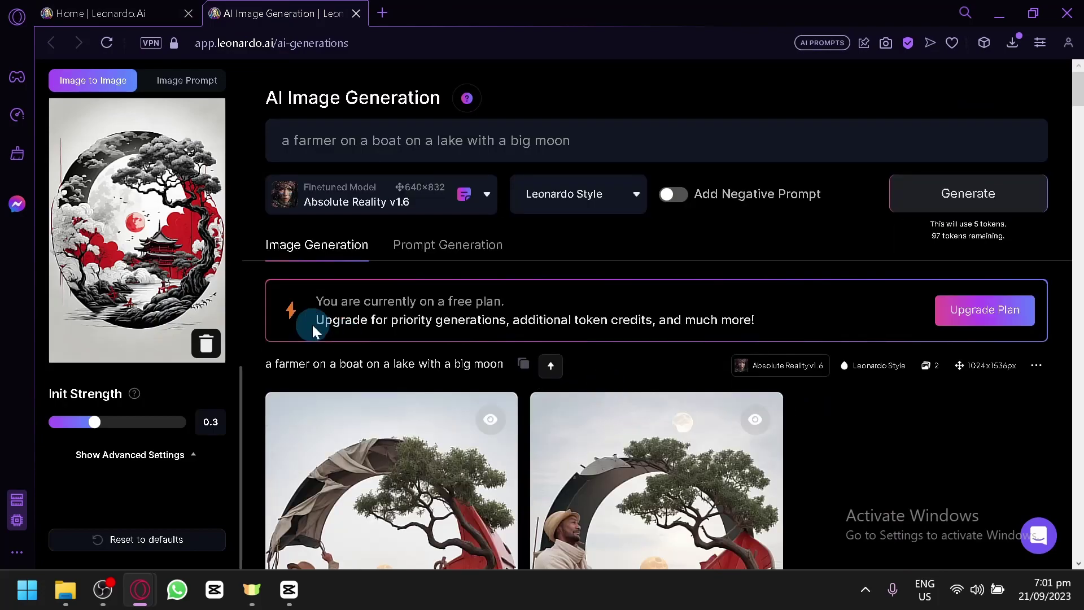
{"action": "left_click", "coordinate": [375, 208]}
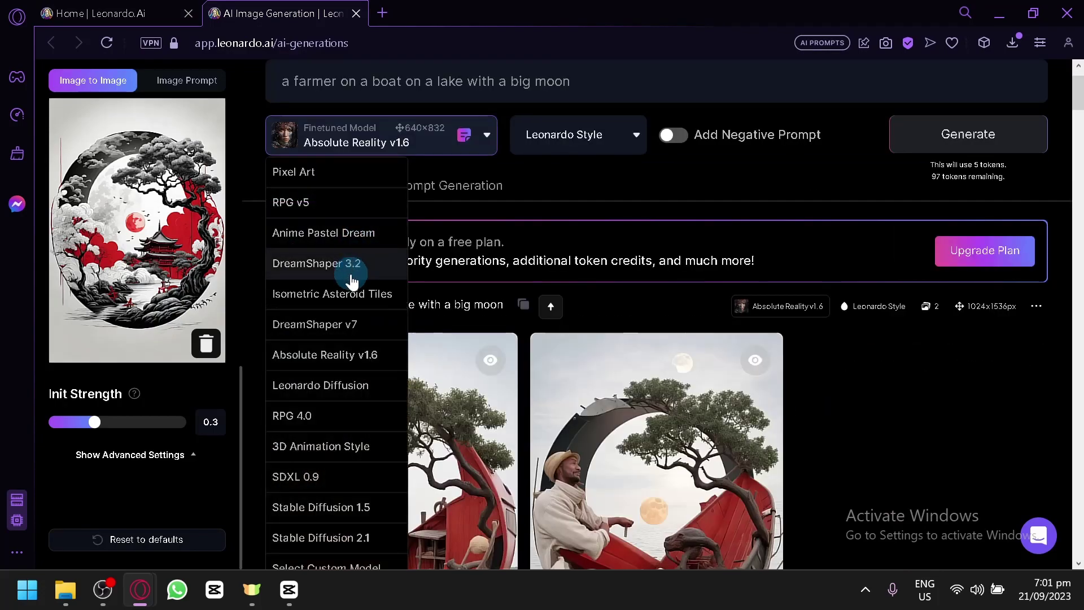
{"action": "left_click", "coordinate": [374, 325]}
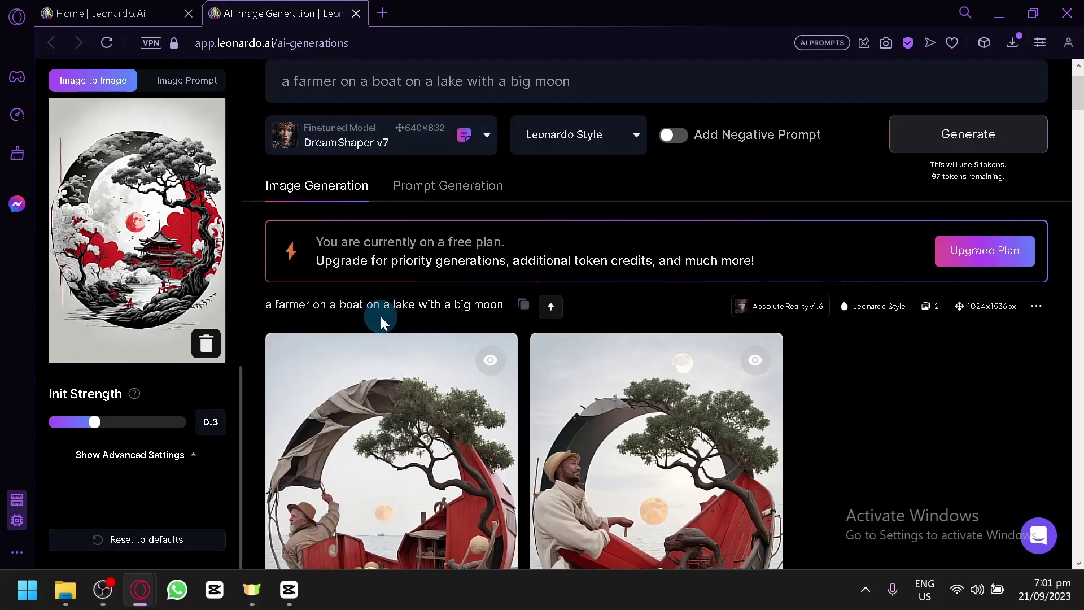
Generate two new farmer-on-a-boat images from the init image with DreamShaper v7.
{"action": "scroll", "coordinate": [378, 316], "scroll_direction": "down", "scroll_amount": 4}
{"action": "left_click", "coordinate": [675, 245]}
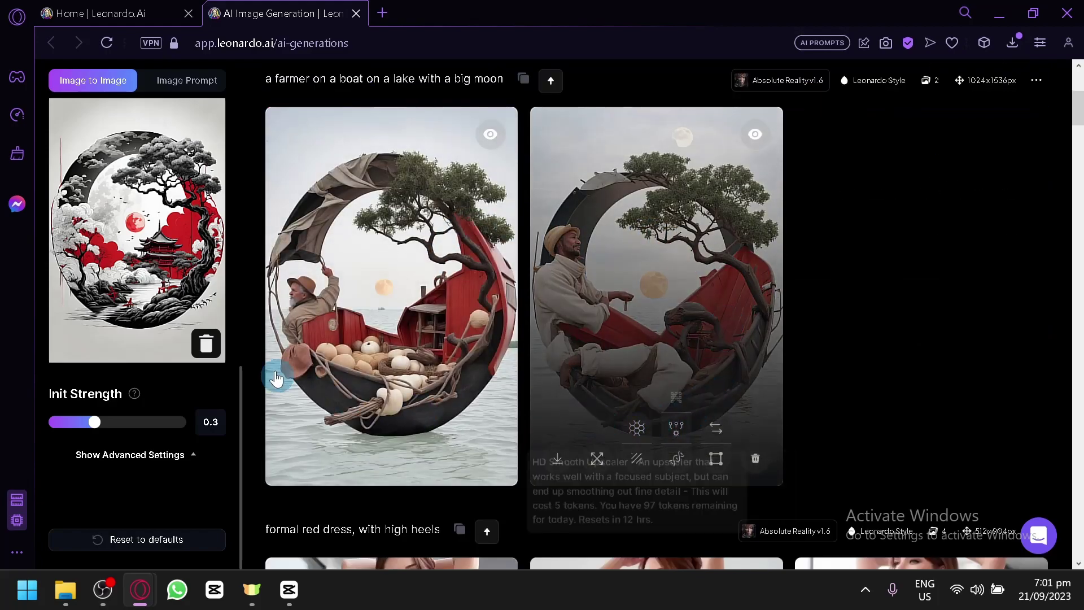
{"action": "left_click", "coordinate": [116, 368]}
{"action": "left_click", "coordinate": [98, 228]}
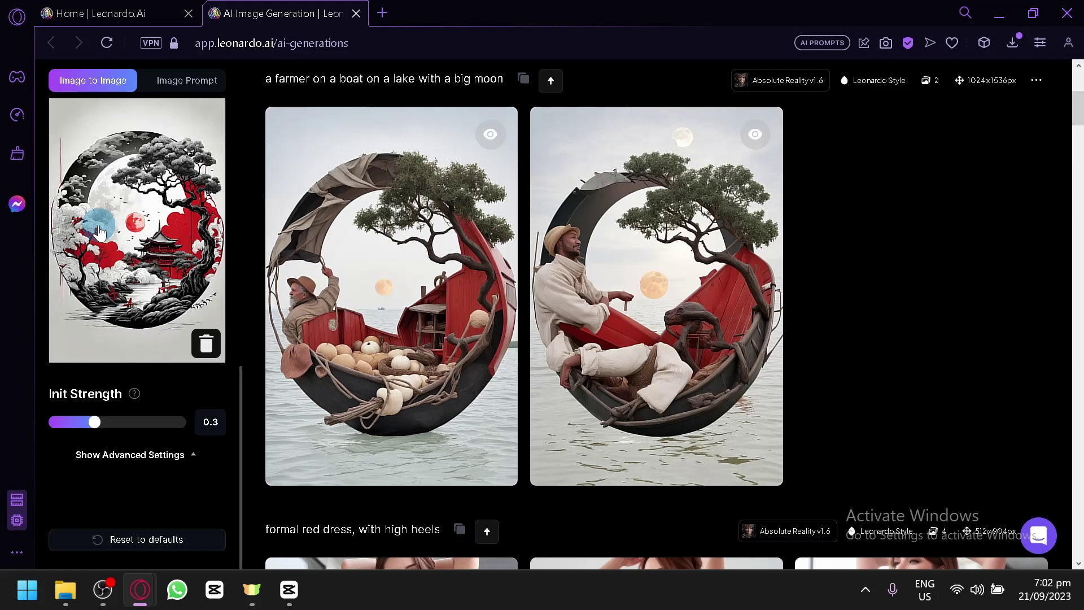
{"action": "left_click", "coordinate": [94, 86]}
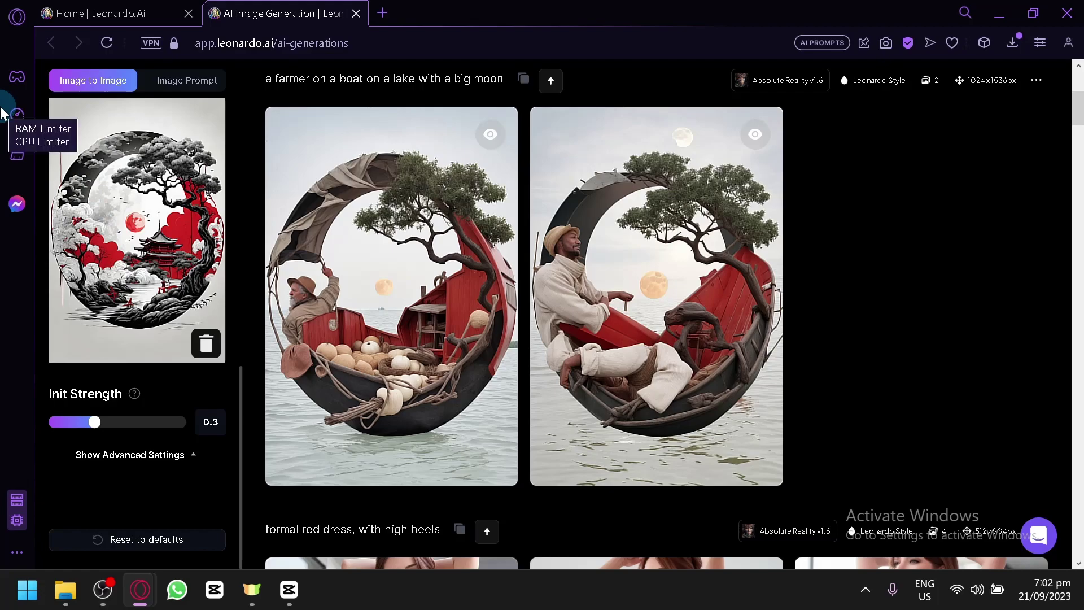
{"action": "scroll", "coordinate": [919, 284], "scroll_direction": "up", "scroll_amount": 5}
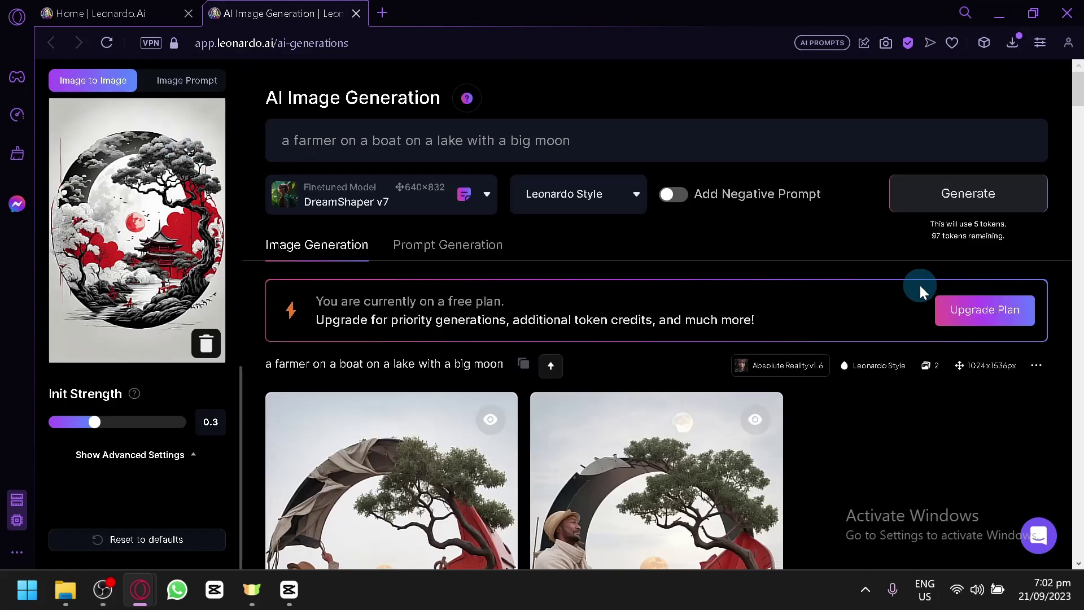
{"action": "left_click", "coordinate": [980, 210]}
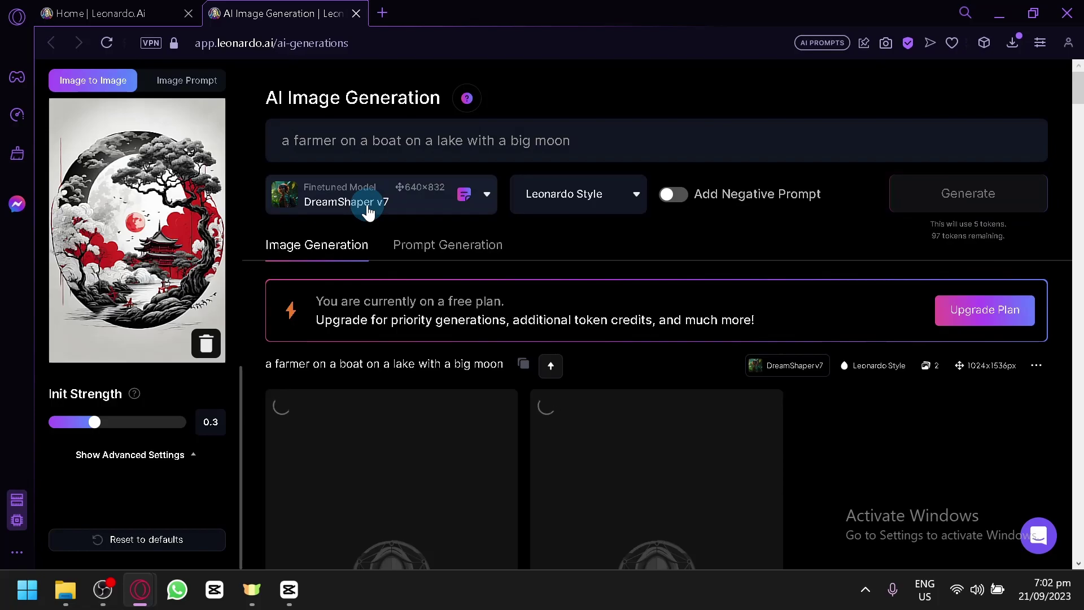
{"action": "left_click", "coordinate": [461, 146]}
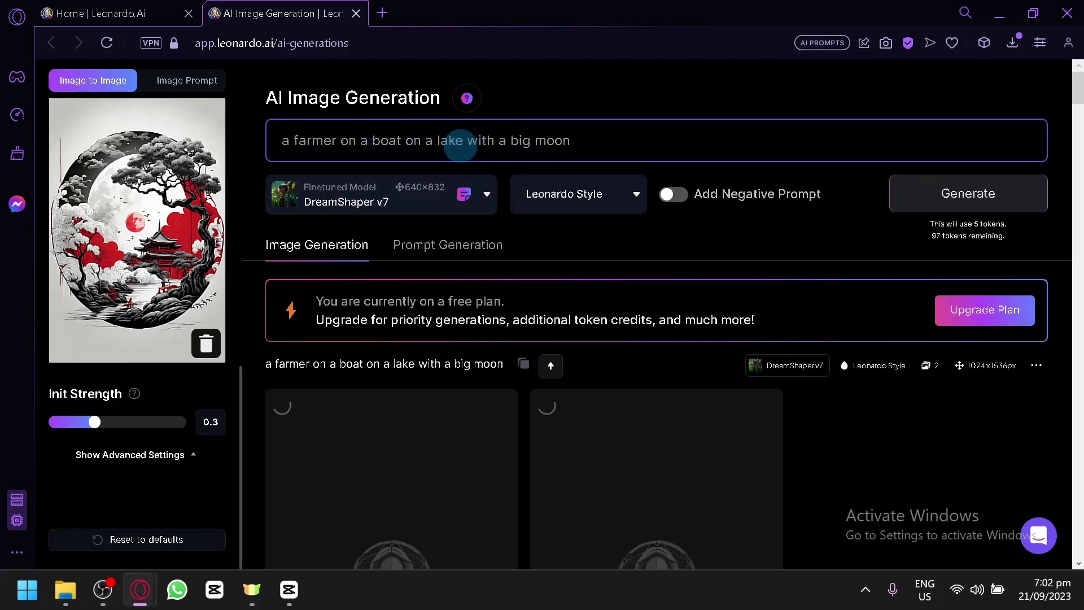
Replace the prompt with 'a huge waterfall from clouds'.
{"action": "left_click", "coordinate": [145, 7]}
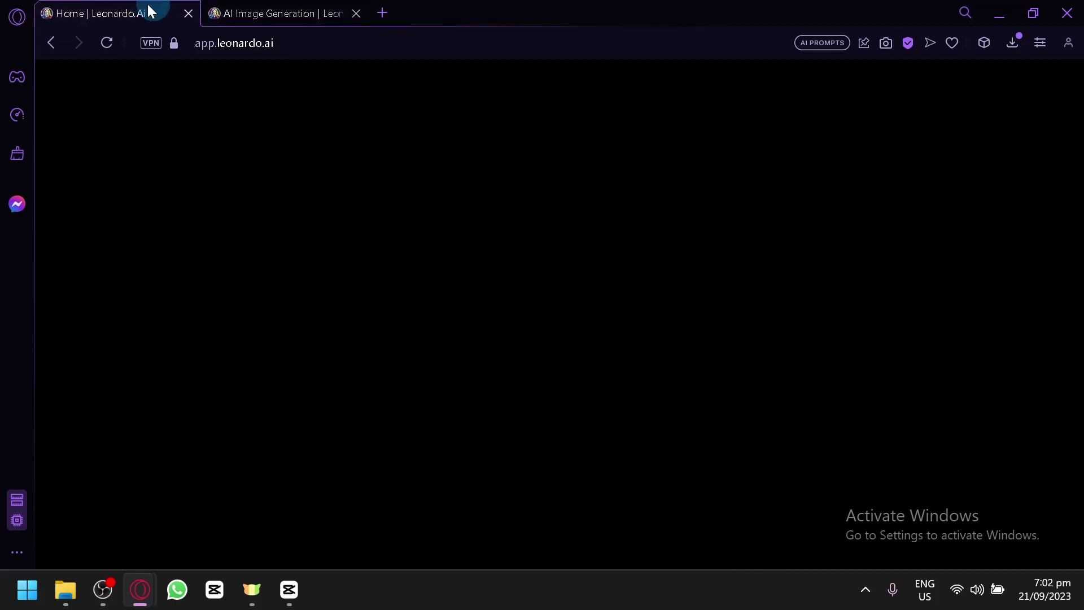
{"action": "left_click", "coordinate": [298, 7]}
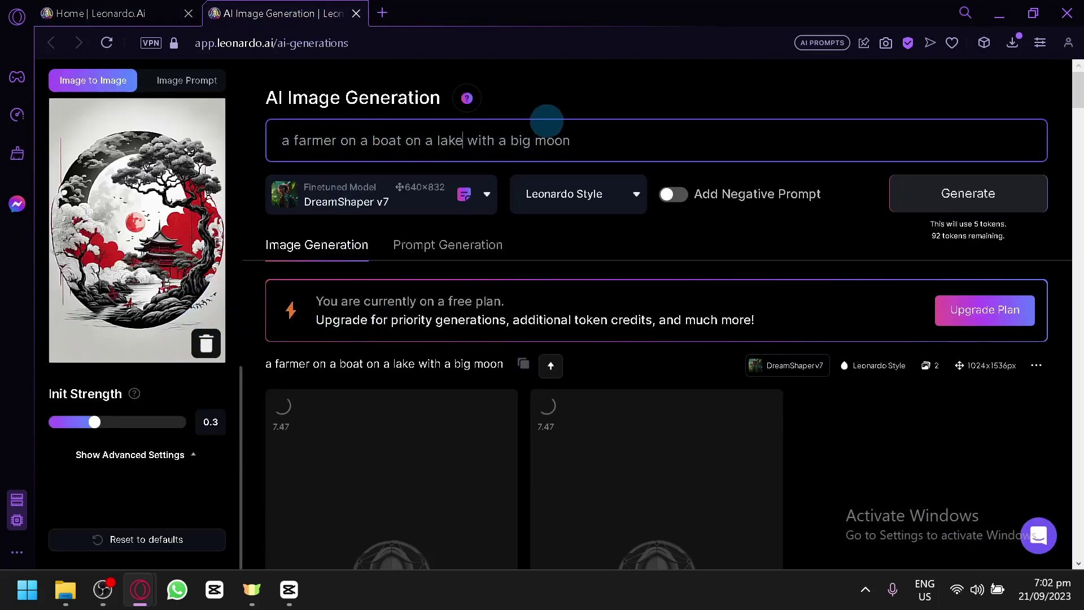
{"action": "triple_click", "coordinate": [559, 140]}
{"action": "key", "text": "BackSpace"}
{"action": "type", "text": "p"}
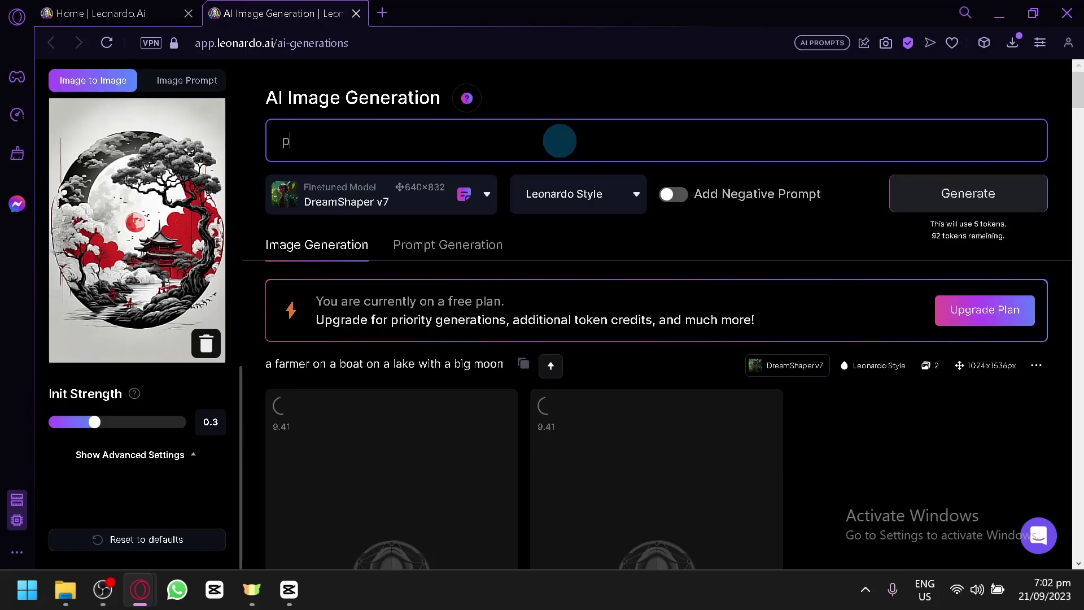
{"action": "type", "text": "rod"}
{"action": "key", "text": "BackSpace"}
{"action": "key", "text": "BackSpace"}
{"action": "key", "text": "BackSpace"}
{"action": "key", "text": "BackSpace"}
{"action": "type", "text": "a huge waterfall from clouds"}
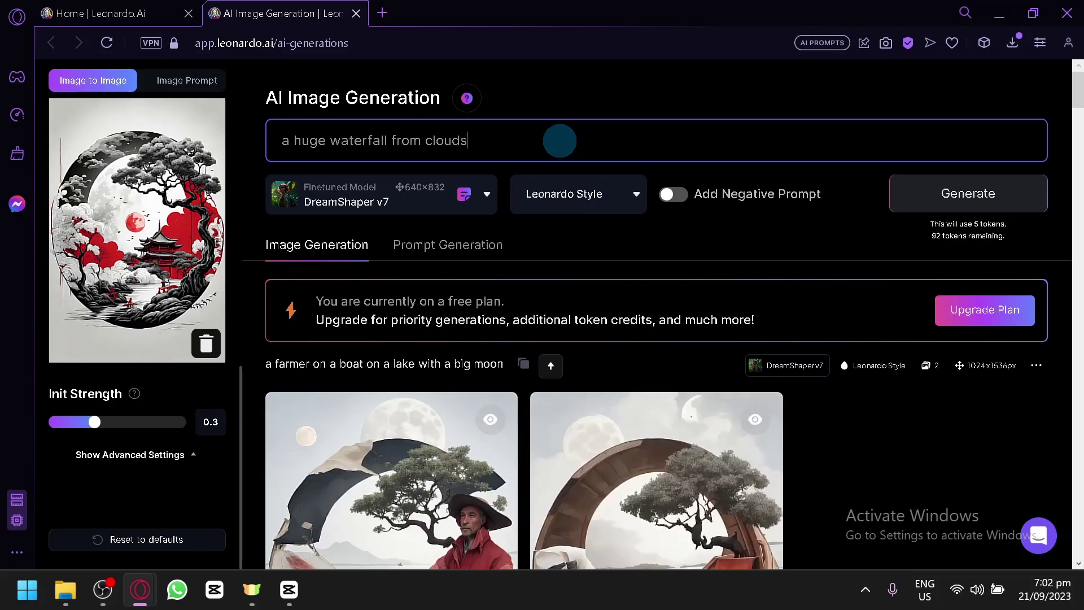
Inspect a finished farmer image zoomed in, then remove the current init image.
{"action": "scroll", "coordinate": [559, 141], "scroll_direction": "down", "scroll_amount": 6}
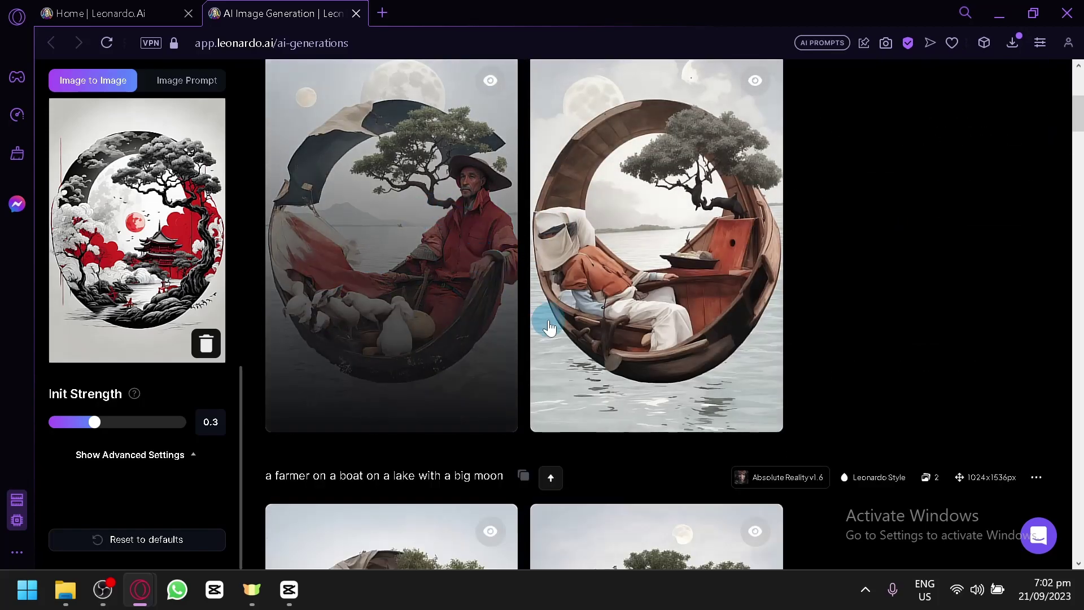
{"action": "left_click", "coordinate": [400, 217]}
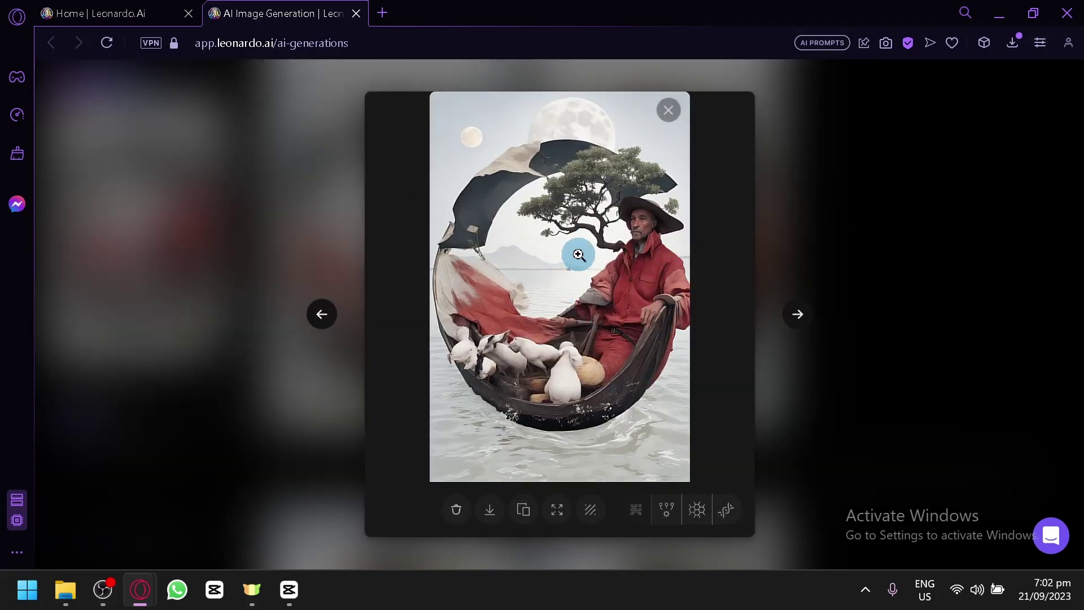
{"action": "left_click", "coordinate": [638, 261]}
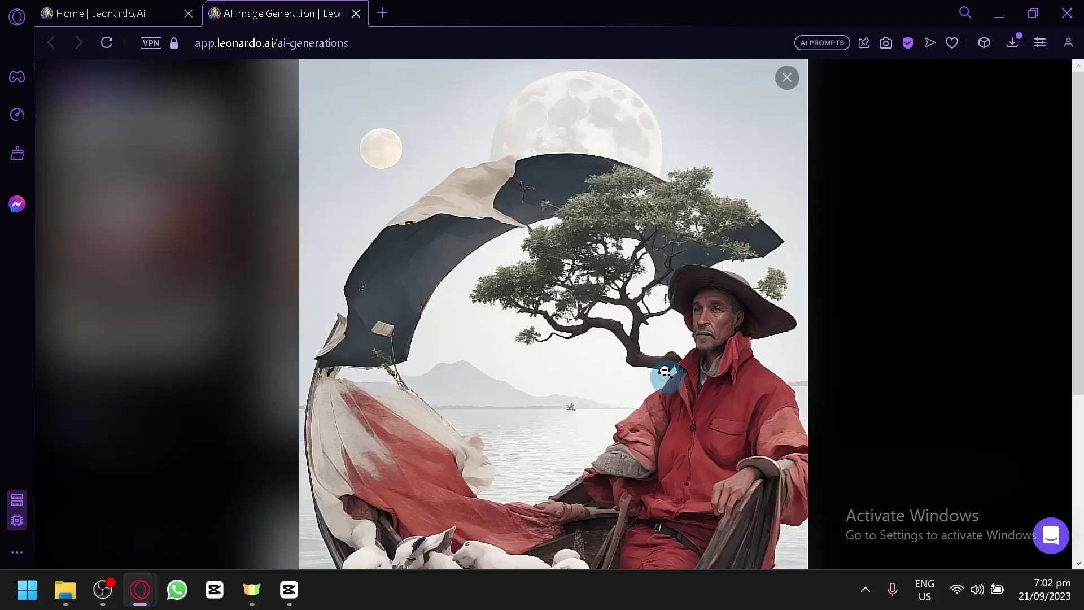
{"action": "left_click", "coordinate": [914, 160]}
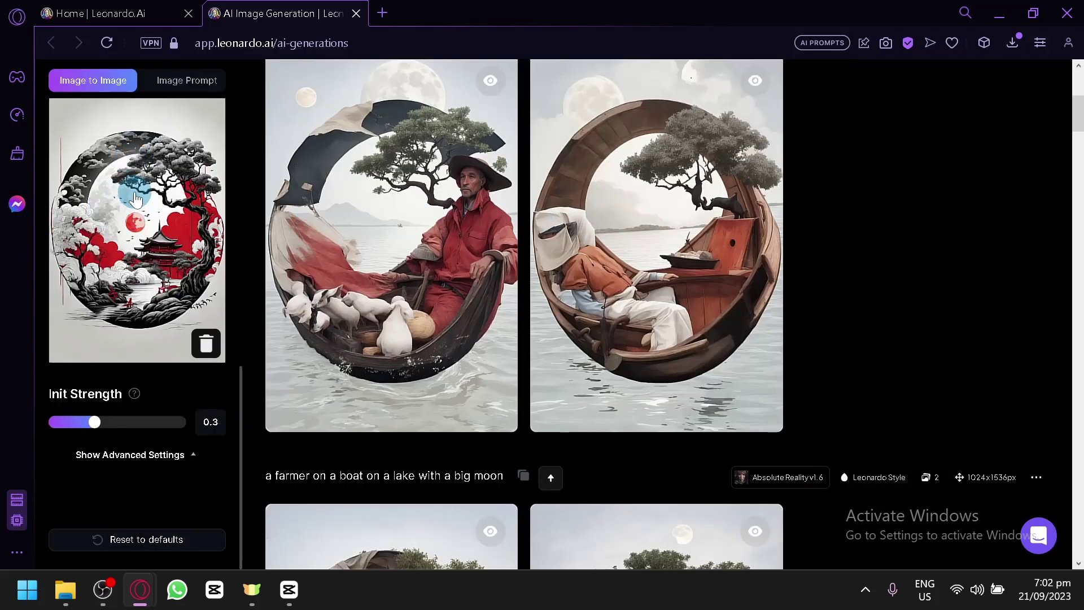
{"action": "left_click", "coordinate": [208, 356]}
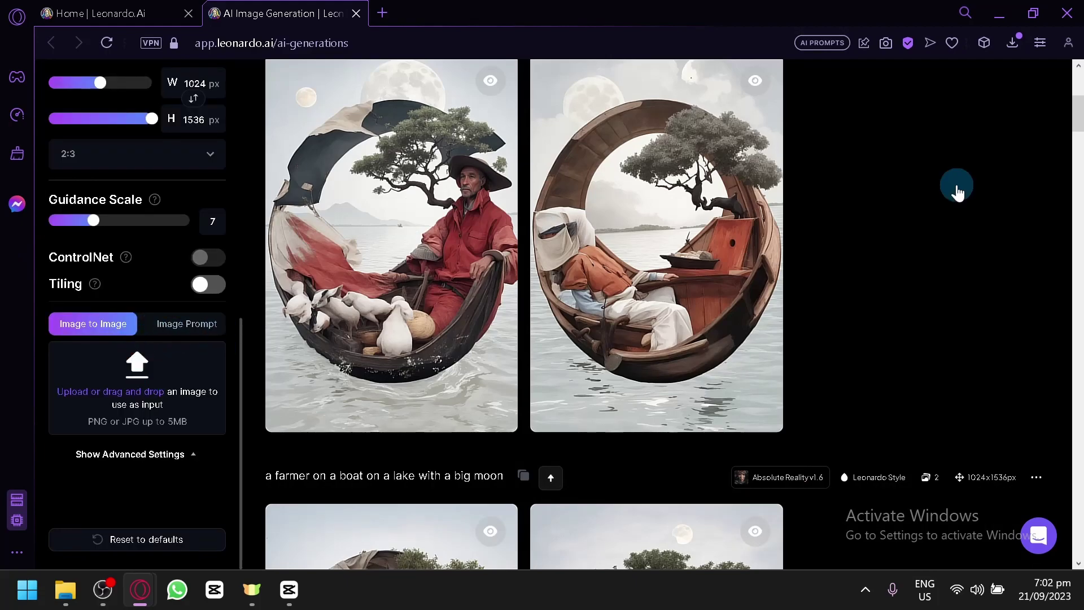
Load the downloaded colourful wavy artwork as the init image and generate 'a huge waterfall from clouds'.
{"action": "left_click", "coordinate": [1016, 44]}
{"action": "left_click_drag", "start_coordinate": [839, 162], "coordinate": [113, 398]}
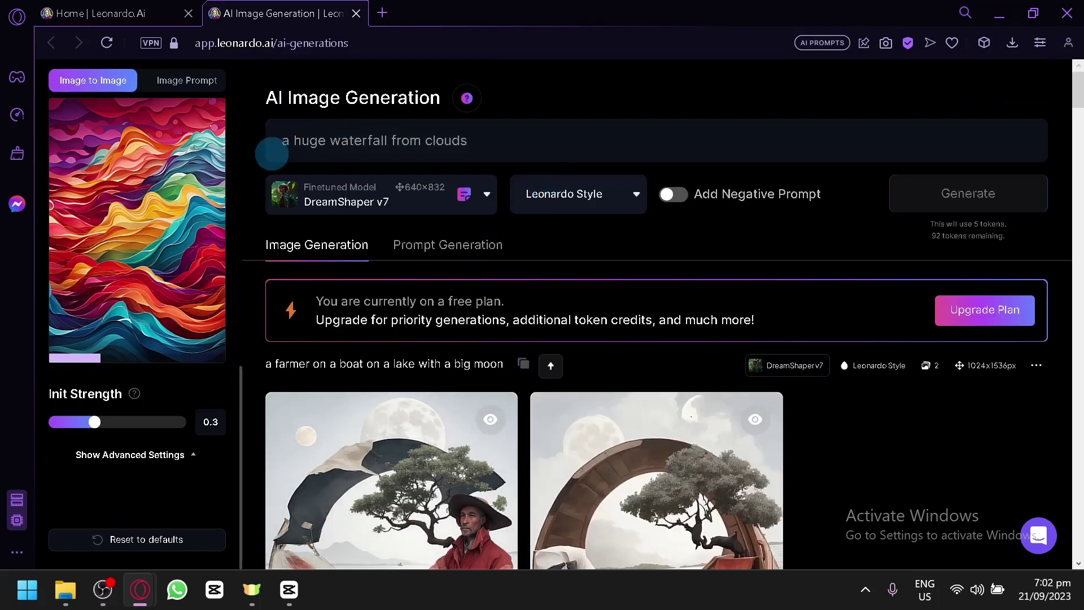
{"action": "left_click", "coordinate": [950, 197]}
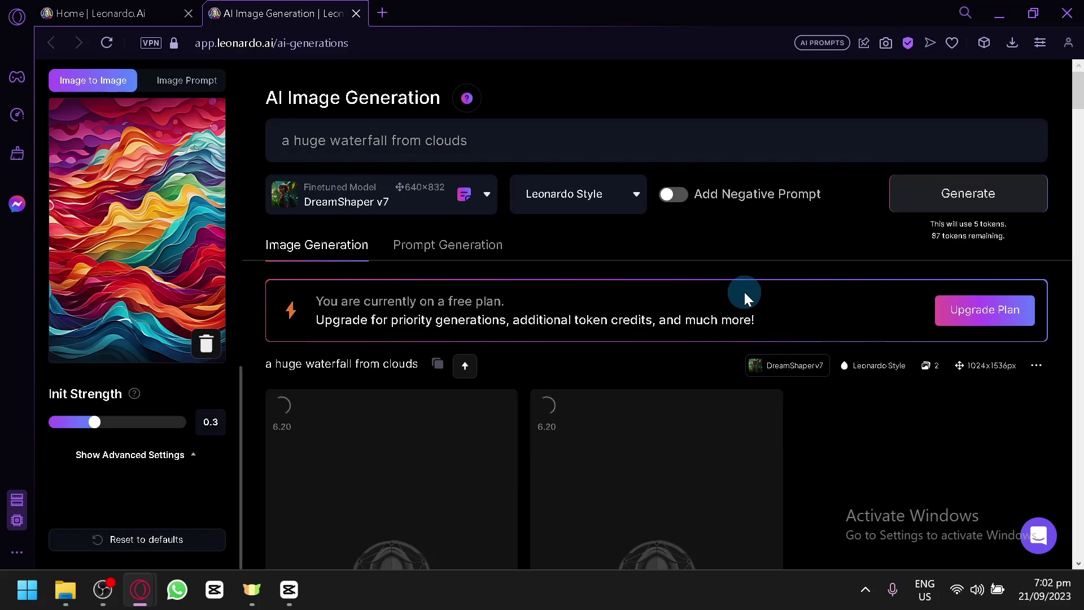
Navigate to the Leonardo.Ai home page.
{"action": "left_click", "coordinate": [149, 13]}
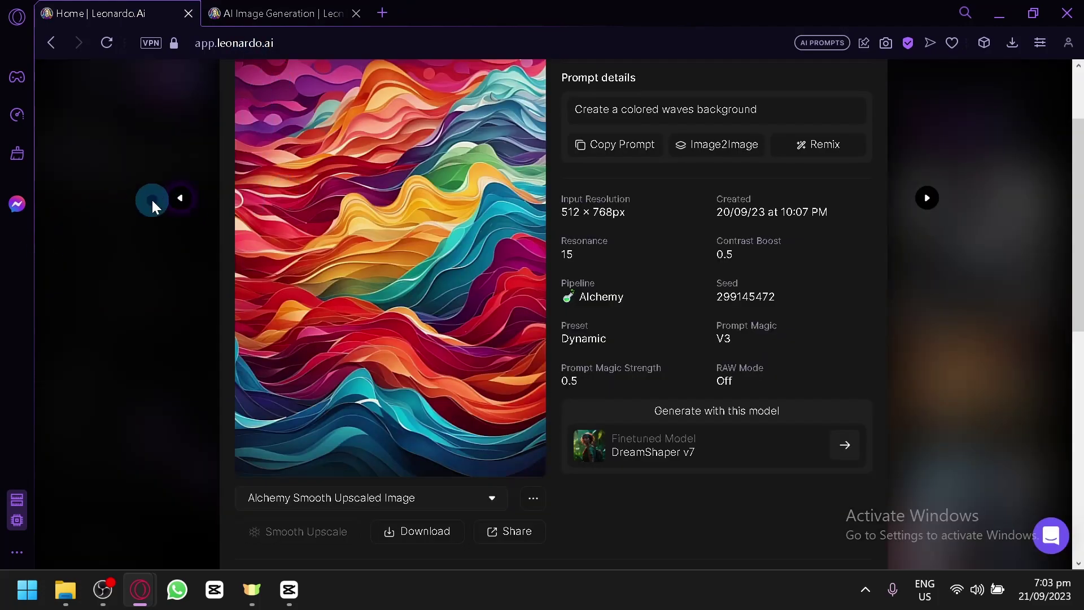
{"action": "left_click", "coordinate": [118, 238]}
{"action": "left_click", "coordinate": [116, 232]}
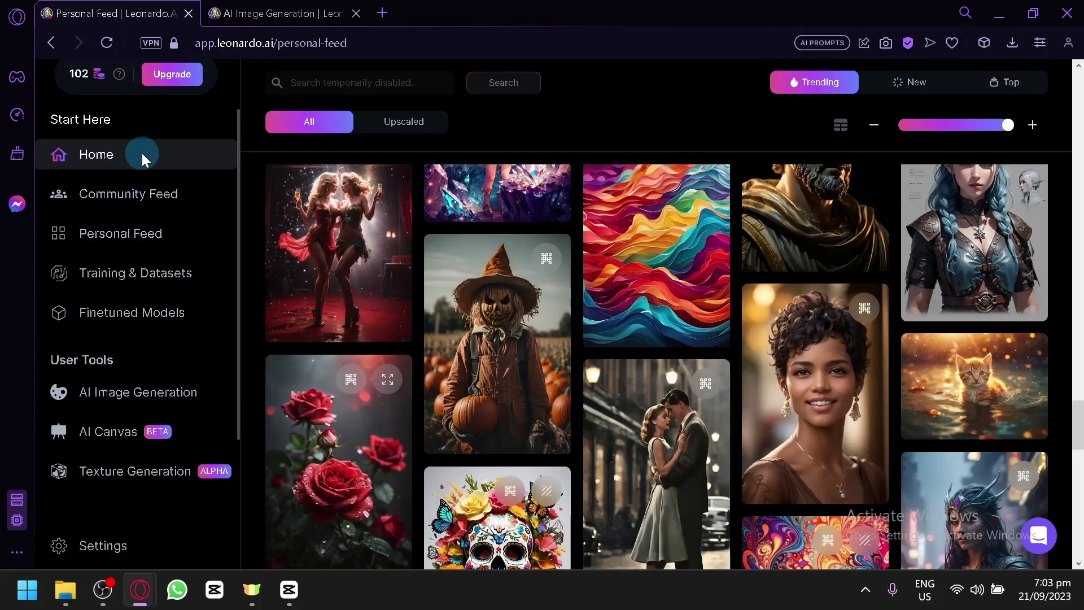
{"action": "left_click", "coordinate": [143, 156]}
{"action": "left_click", "coordinate": [103, 230]}
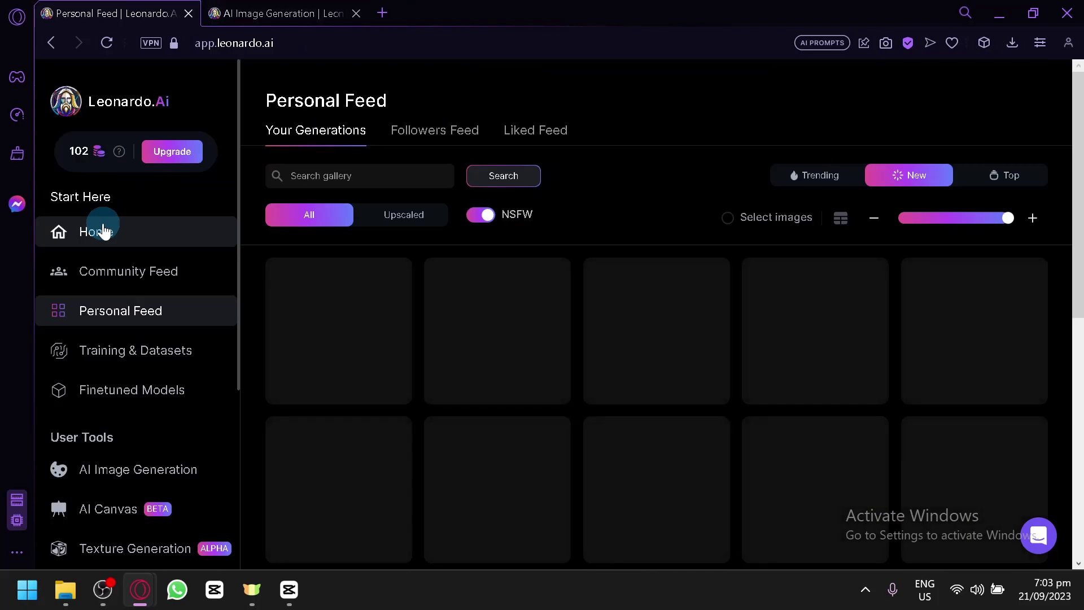
{"action": "left_click", "coordinate": [638, 385]}
{"action": "left_click", "coordinate": [183, 316]}
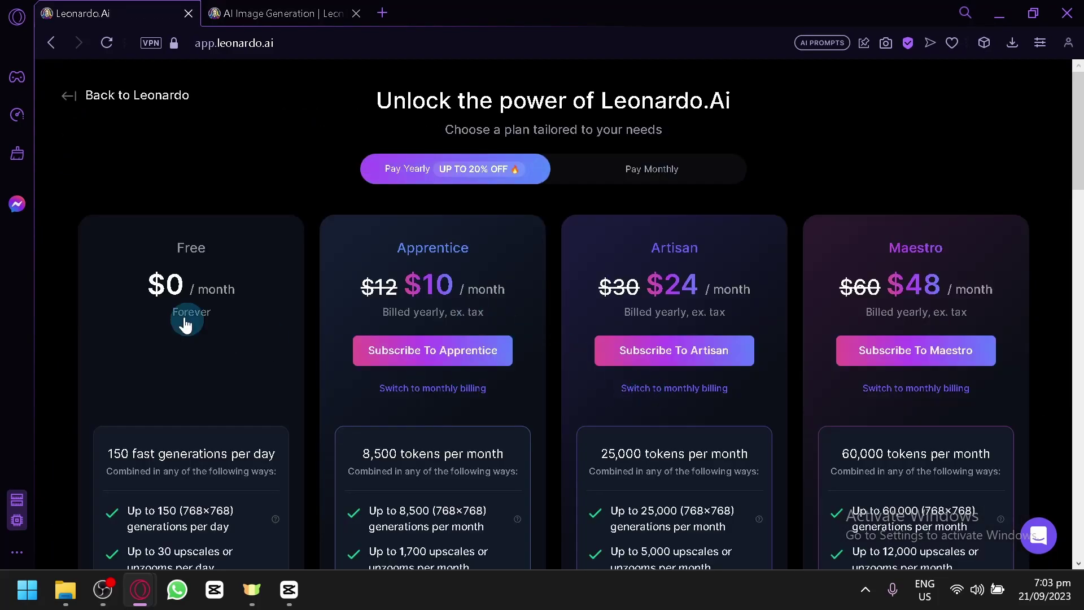
{"action": "left_click", "coordinate": [212, 160]}
Open the glass apple image from Recent Creations and download it.
{"action": "scroll", "coordinate": [529, 438], "scroll_direction": "down", "scroll_amount": 5}
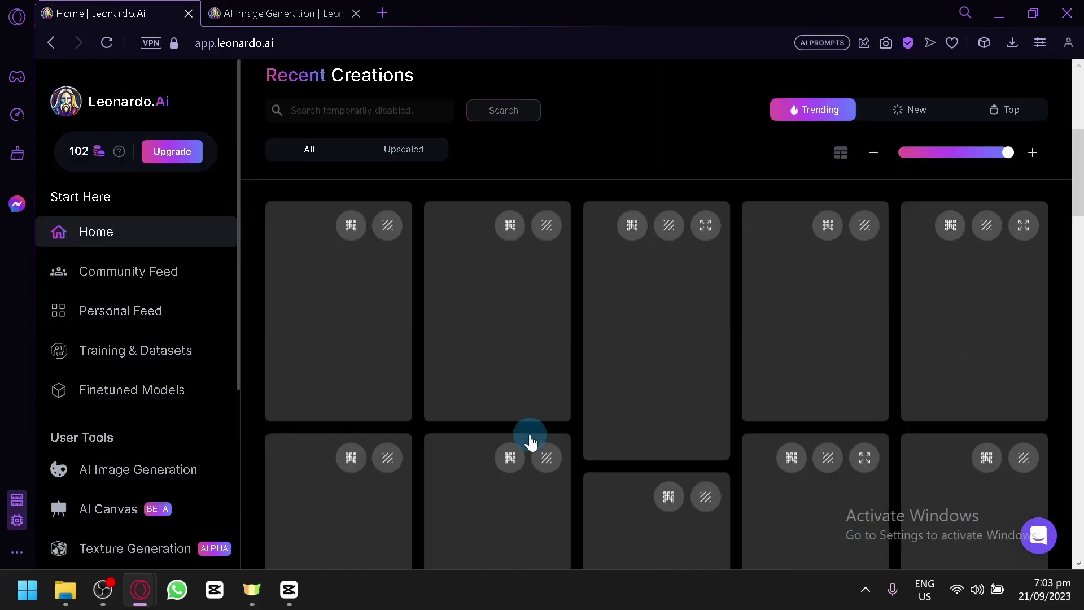
{"action": "left_click", "coordinate": [481, 280]}
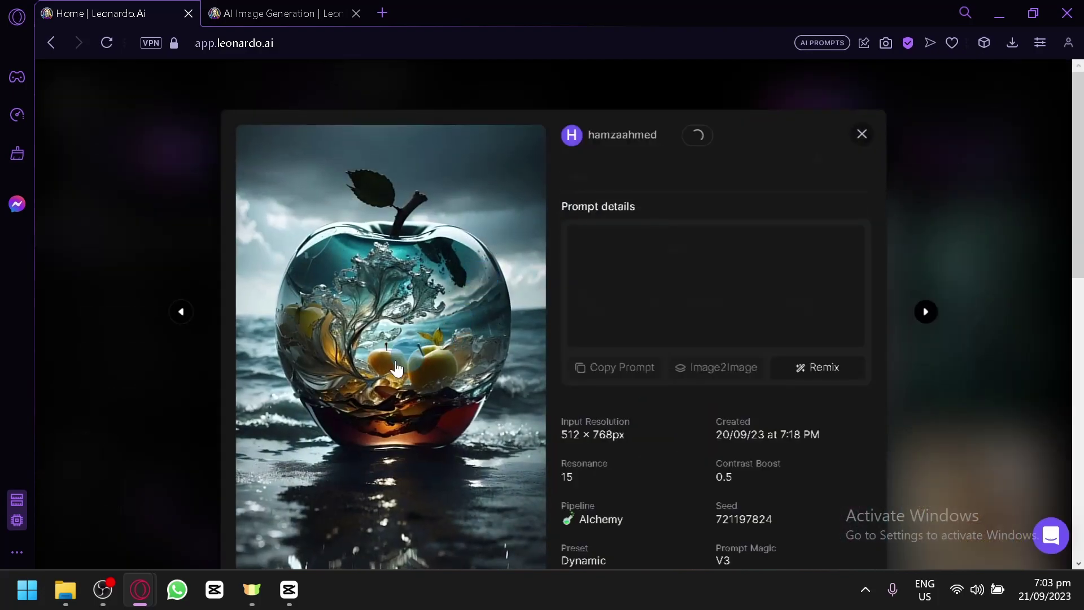
{"action": "scroll", "coordinate": [346, 295], "scroll_direction": "down", "scroll_amount": 2}
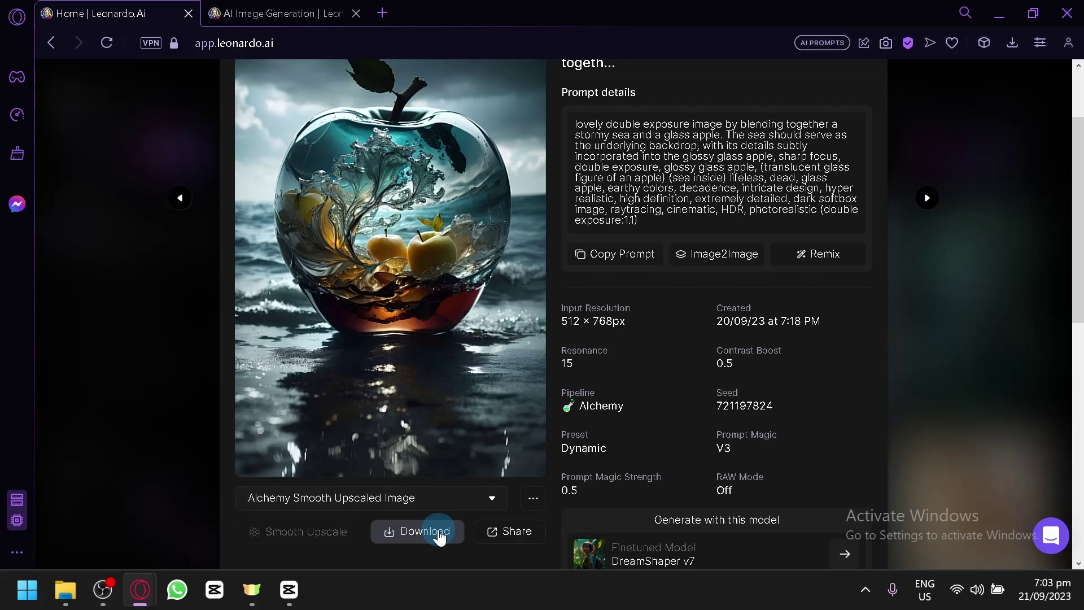
{"action": "left_click", "coordinate": [249, 11]}
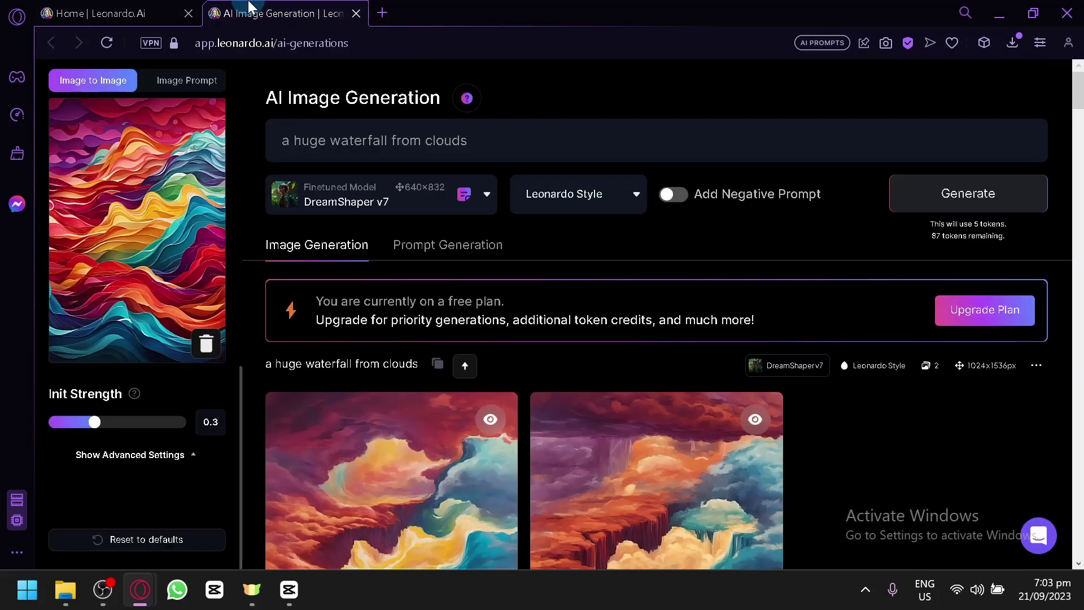
Scroll through the two finished waterfall-from-clouds results.
{"action": "scroll", "coordinate": [618, 273], "scroll_direction": "down", "scroll_amount": 5}
{"action": "scroll", "coordinate": [442, 346], "scroll_direction": "up", "scroll_amount": 2}
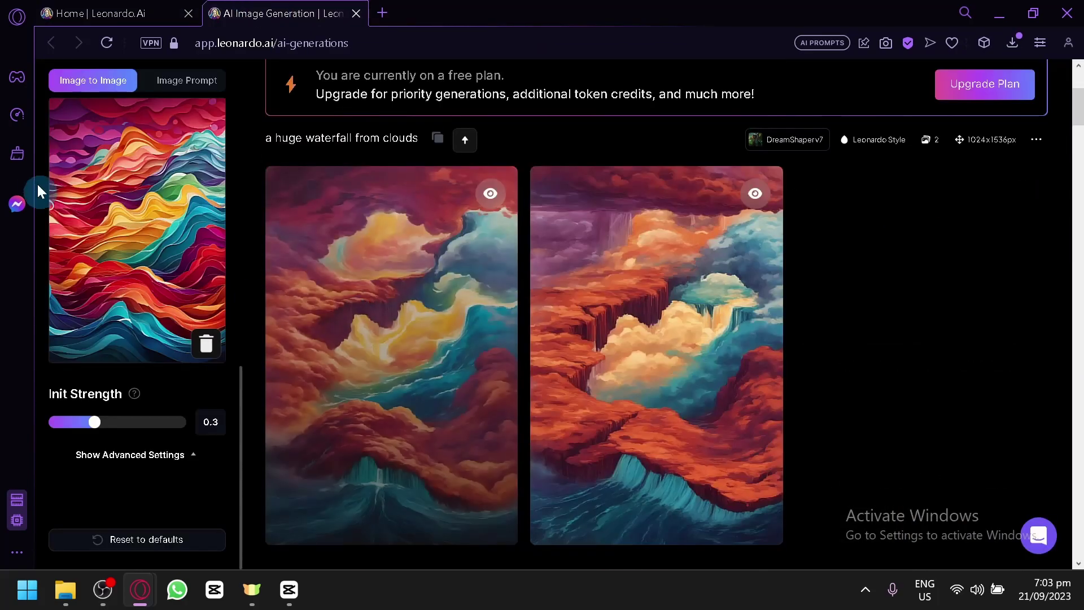
{"action": "scroll", "coordinate": [125, 259], "scroll_direction": "up", "scroll_amount": 5}
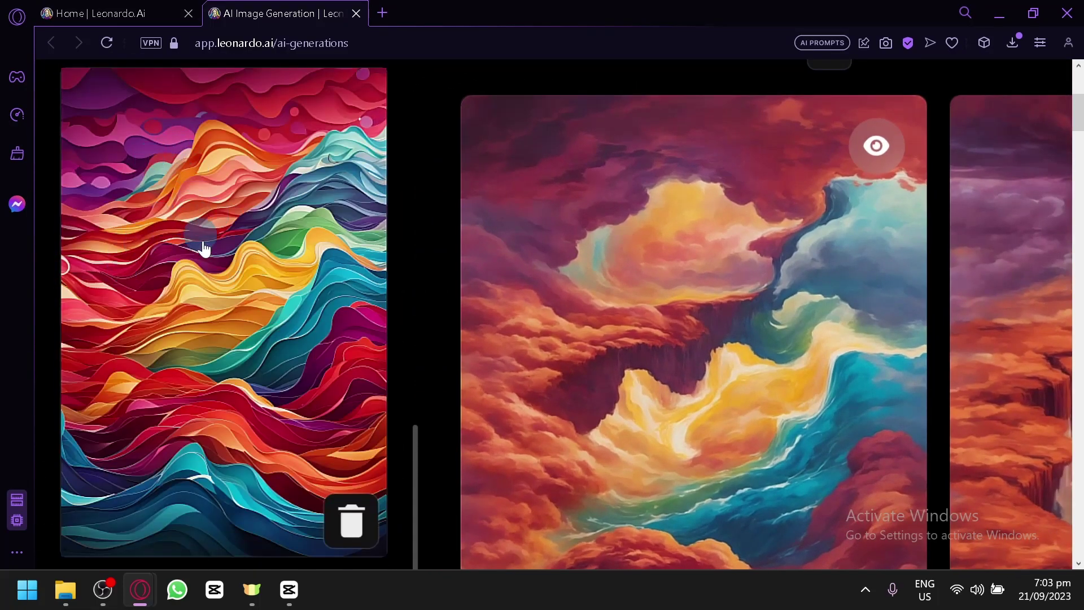
{"action": "scroll", "coordinate": [579, 324], "scroll_direction": "right", "scroll_amount": 6}
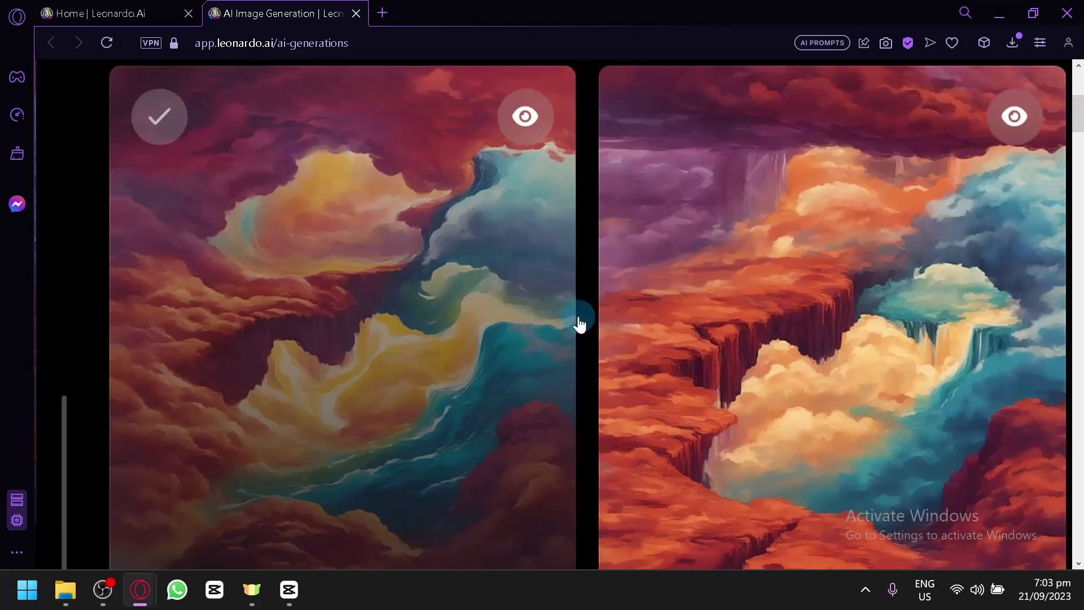
{"action": "scroll", "coordinate": [579, 325], "scroll_direction": "down", "scroll_amount": 3}
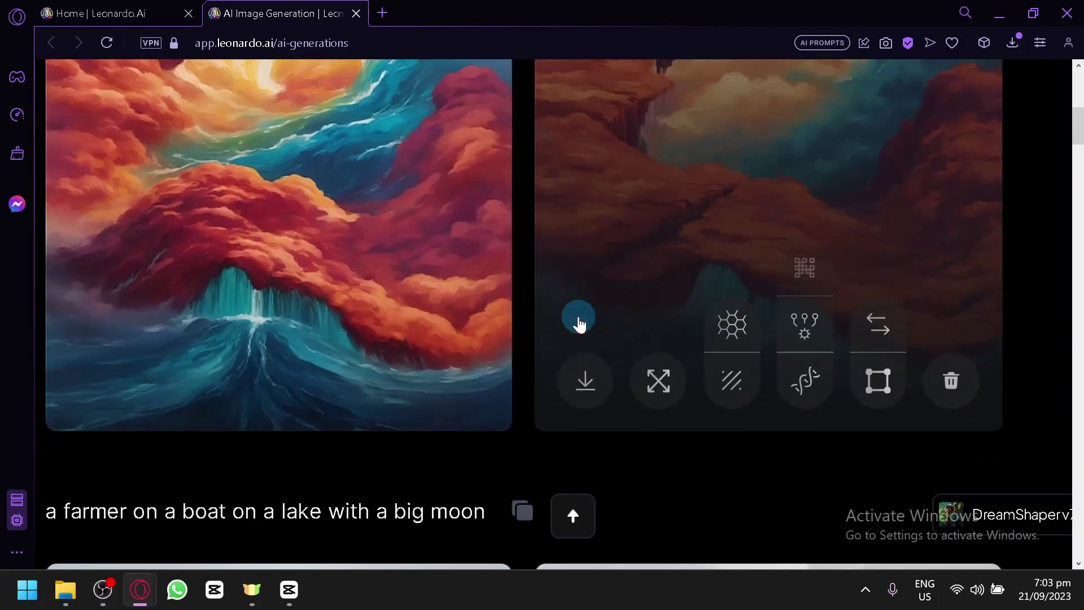
{"action": "scroll", "coordinate": [578, 324], "scroll_direction": "up", "scroll_amount": 3}
{"action": "scroll", "coordinate": [579, 325], "scroll_direction": "down", "scroll_amount": 5}
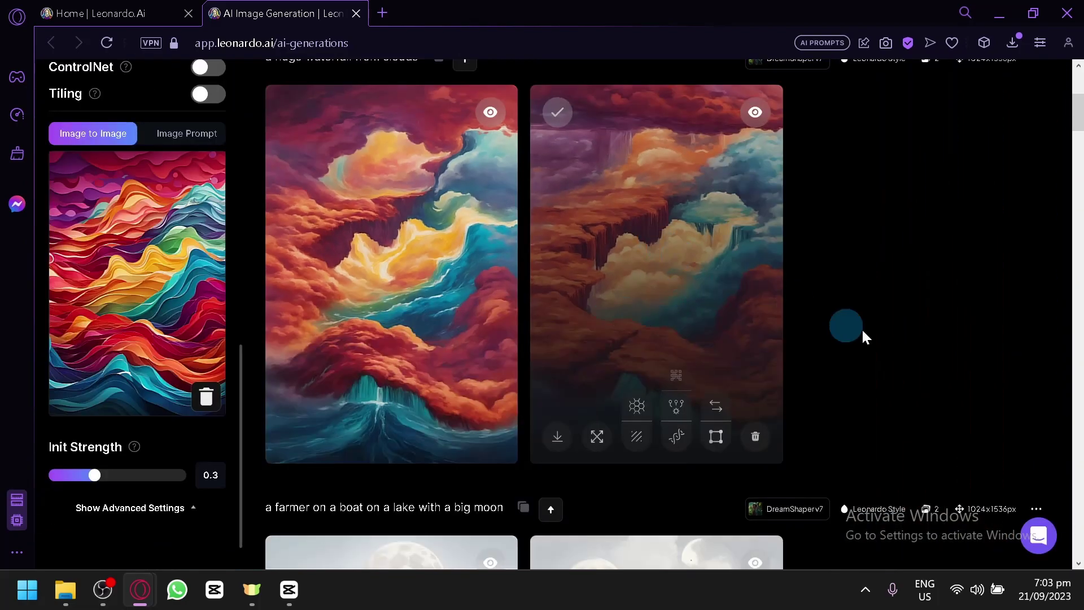
{"action": "scroll", "coordinate": [883, 338], "scroll_direction": "up", "scroll_amount": 2}
{"action": "left_click", "coordinate": [941, 416]}
Zoom into the canyon waterfall image in the viewer, then remove the wavy init image.
{"action": "left_click", "coordinate": [677, 351]}
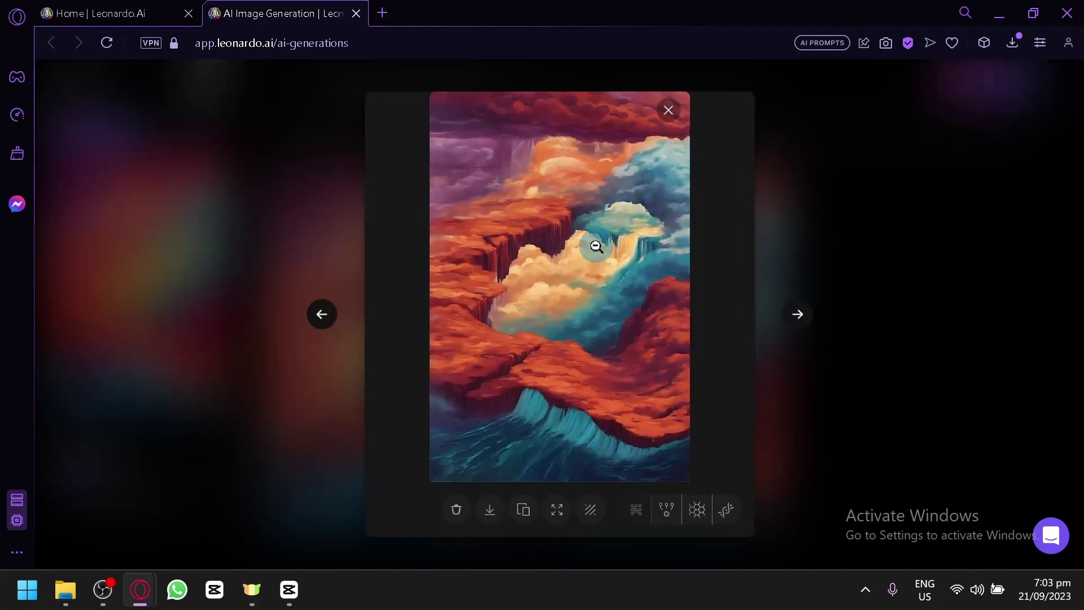
{"action": "left_click", "coordinate": [598, 243]}
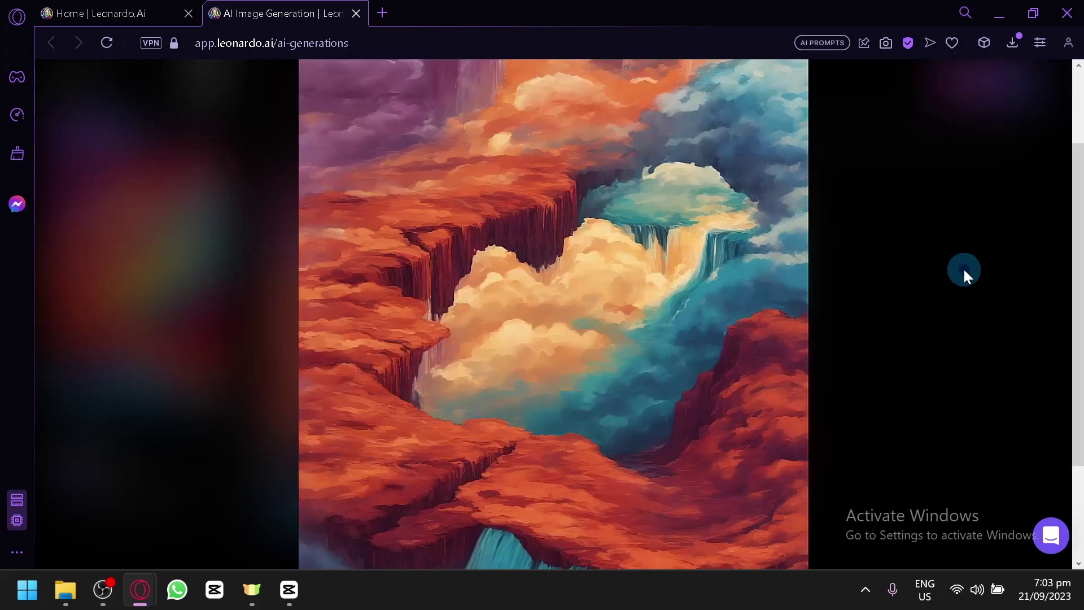
{"action": "left_click", "coordinate": [963, 269]}
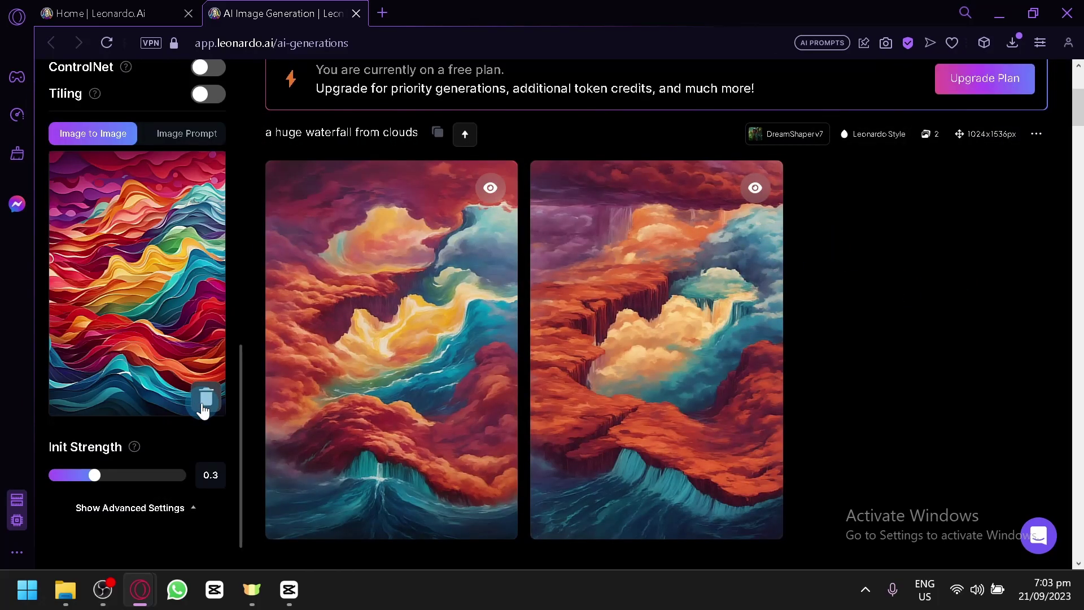
{"action": "left_click", "coordinate": [202, 404]}
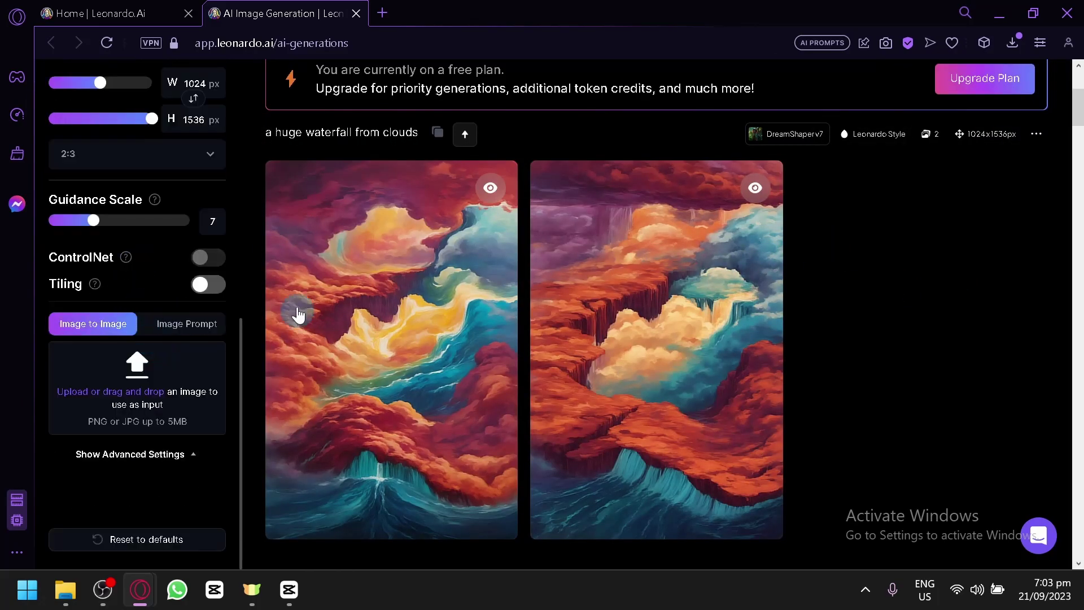
Load the downloaded glass apple as init image and generate 'a skull on a marble plate'.
{"action": "left_click", "coordinate": [1013, 43]}
{"action": "left_click_drag", "start_coordinate": [766, 151], "coordinate": [110, 401]}
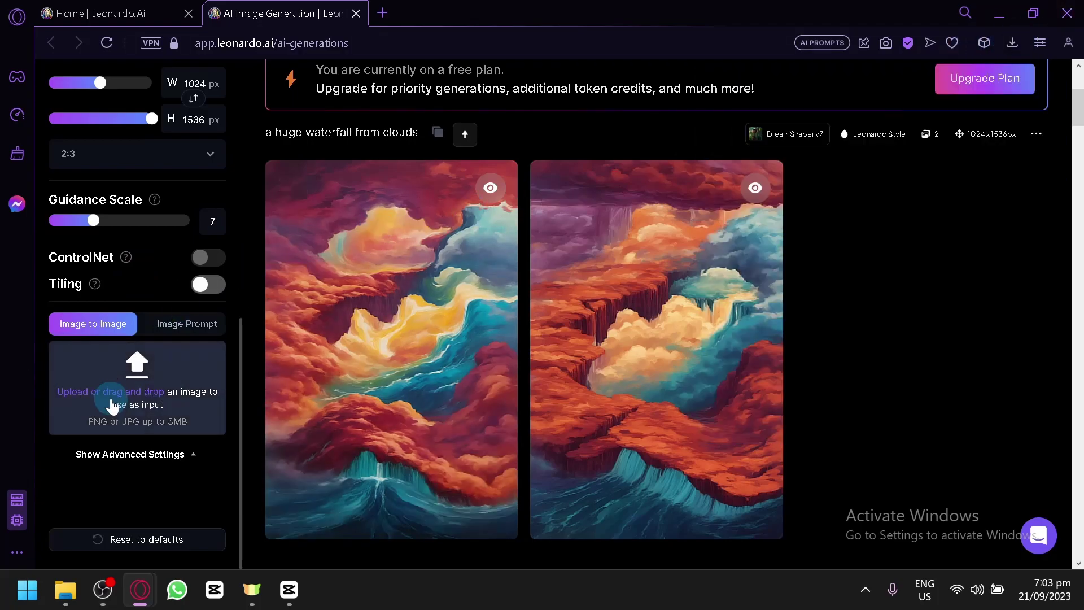
{"action": "scroll", "coordinate": [575, 338], "scroll_direction": "up", "scroll_amount": 4}
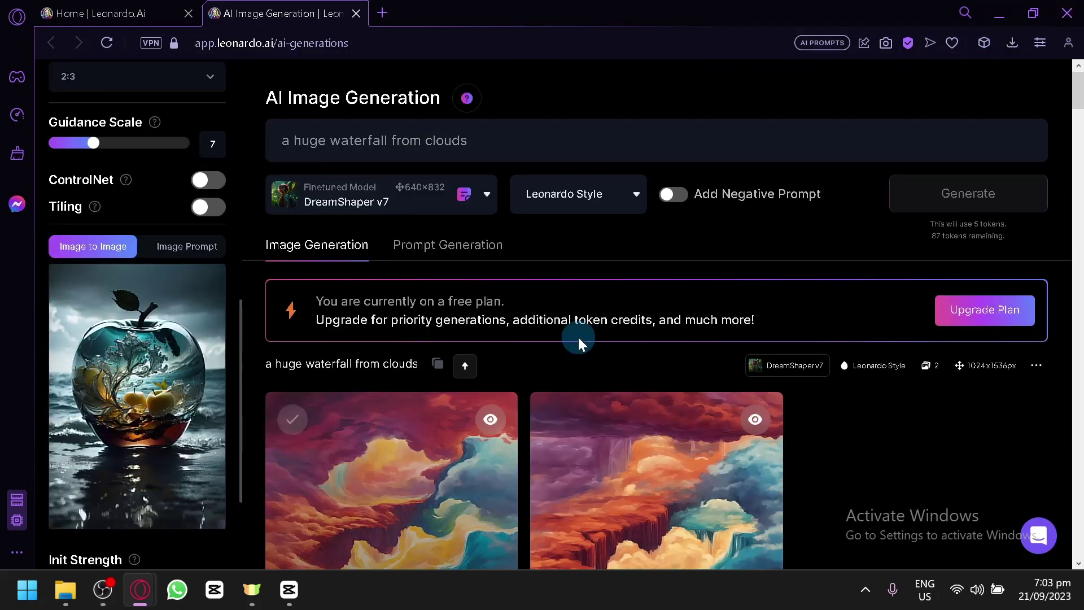
{"action": "triple_click", "coordinate": [525, 131]}
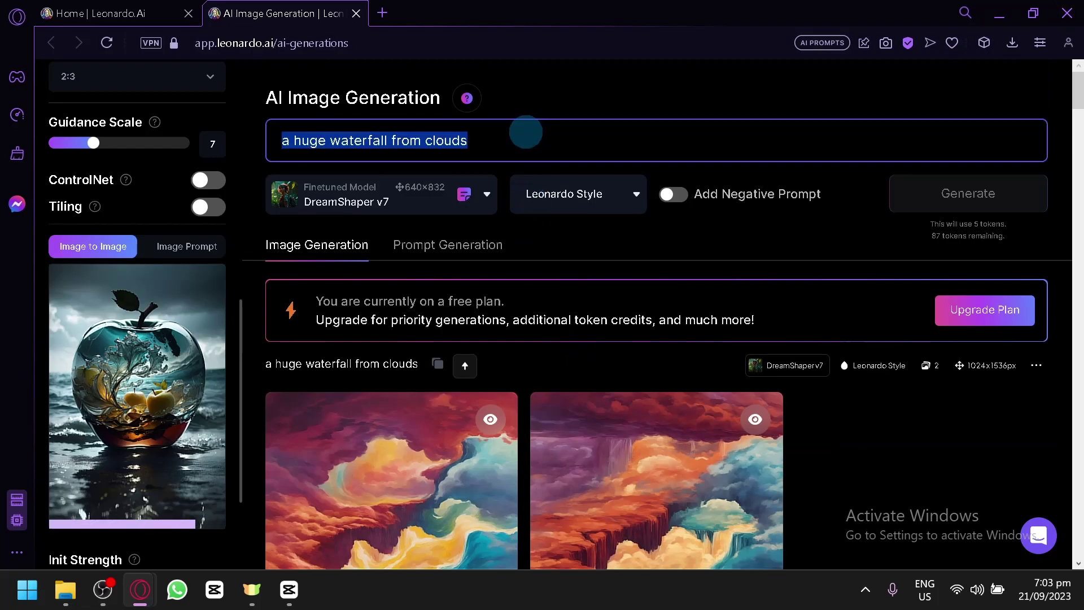
{"action": "type", "text": "a skull on a marble plate"}
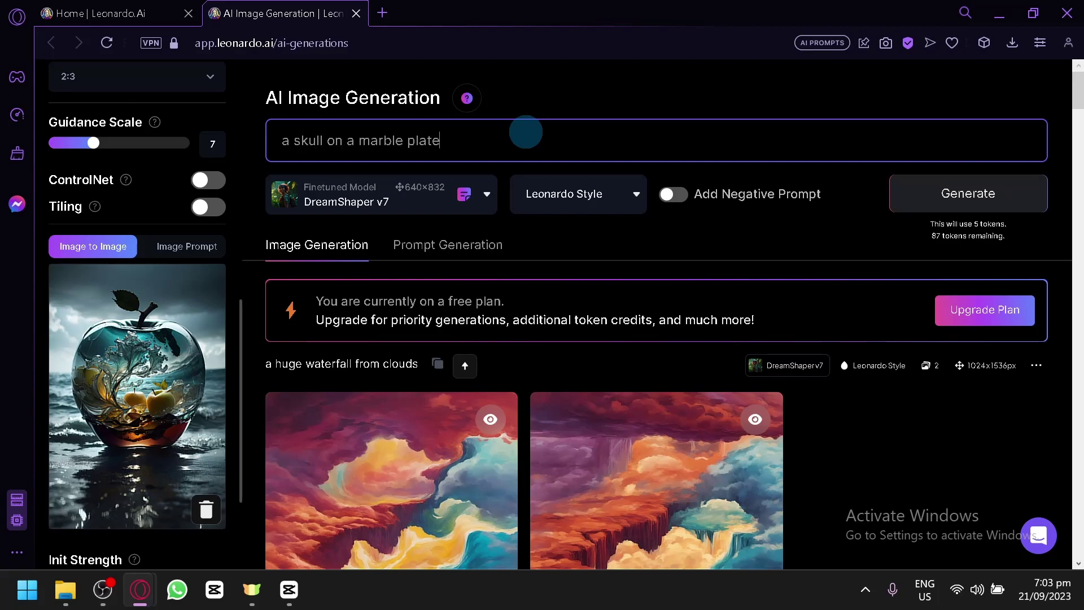
{"action": "left_click", "coordinate": [966, 196]}
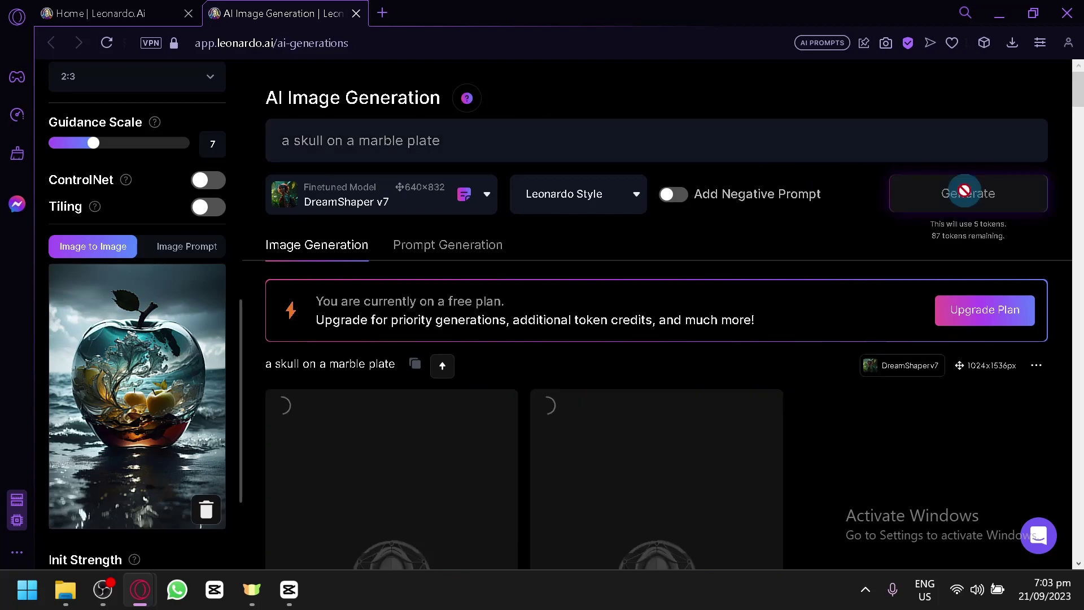
Scroll the feed and sidebar to review the skull results at init strength 0.3.
{"action": "scroll", "coordinate": [280, 311], "scroll_direction": "down", "scroll_amount": 4}
{"action": "scroll", "coordinate": [200, 350], "scroll_direction": "down", "scroll_amount": 3}
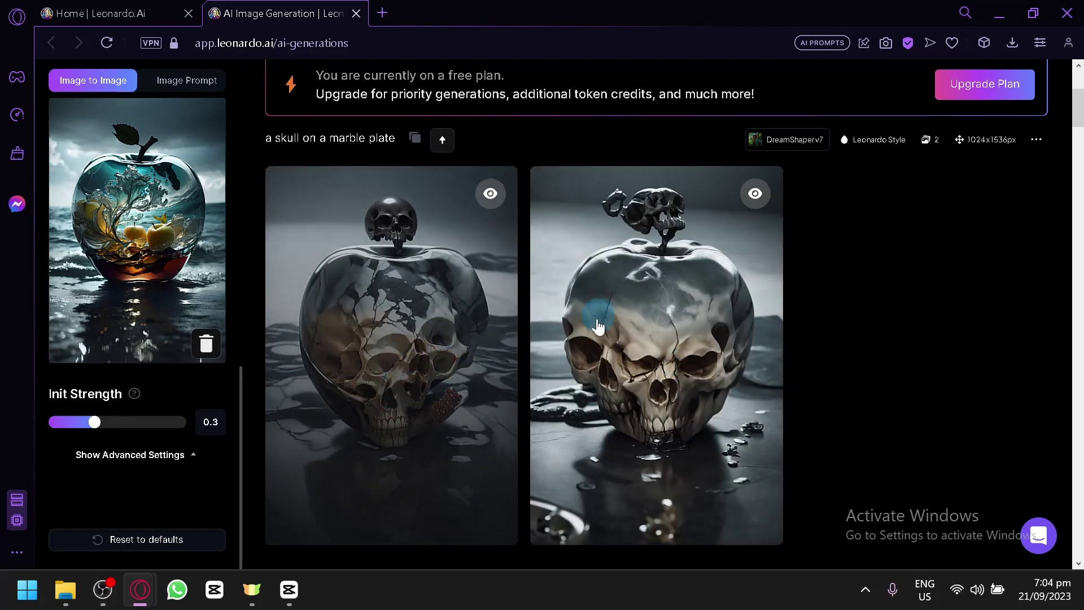
{"action": "scroll", "coordinate": [782, 312], "scroll_direction": "up", "scroll_amount": 2}
{"action": "scroll", "coordinate": [811, 337], "scroll_direction": "down", "scroll_amount": 4}
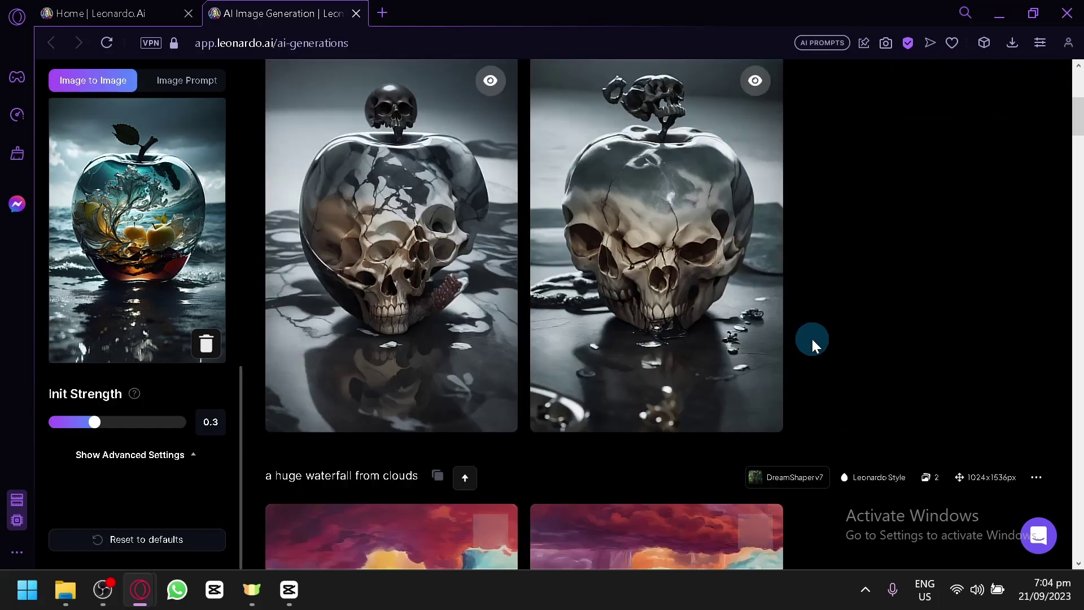
{"action": "scroll", "coordinate": [811, 337], "scroll_direction": "up", "scroll_amount": 6}
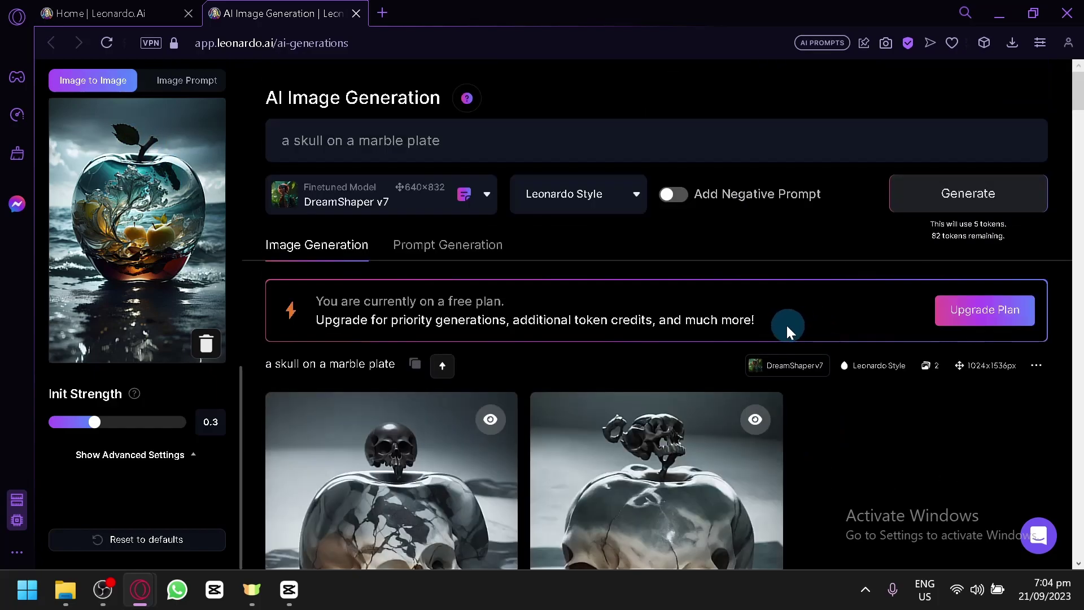
{"action": "scroll", "coordinate": [751, 316], "scroll_direction": "down", "scroll_amount": 2}
{"action": "scroll", "coordinate": [620, 304], "scroll_direction": "up", "scroll_amount": 2}
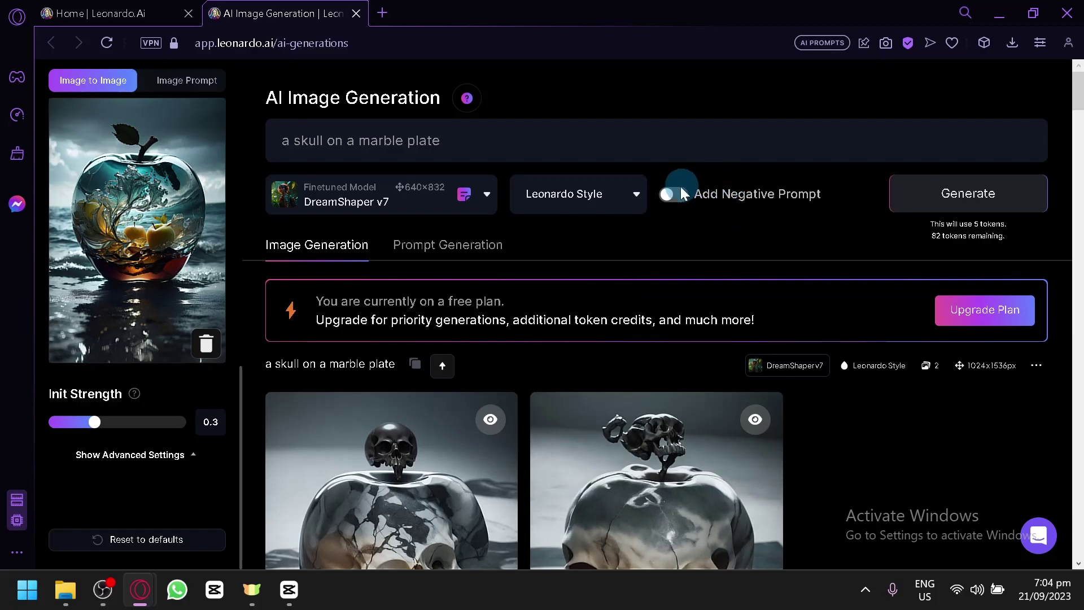
Add the negative prompt 'multiple earth, duplicate'.
{"action": "scroll", "coordinate": [677, 238], "scroll_direction": "down", "scroll_amount": 4}
{"action": "scroll", "coordinate": [645, 384], "scroll_direction": "up", "scroll_amount": 1}
{"action": "scroll", "coordinate": [644, 383], "scroll_direction": "up", "scroll_amount": 4}
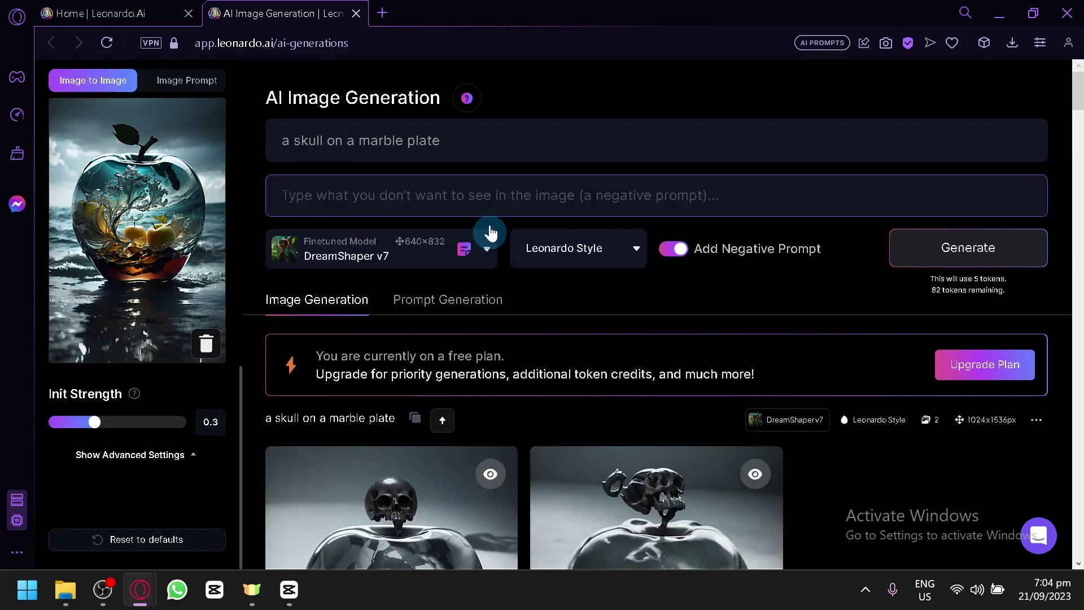
{"action": "left_click", "coordinate": [366, 192]}
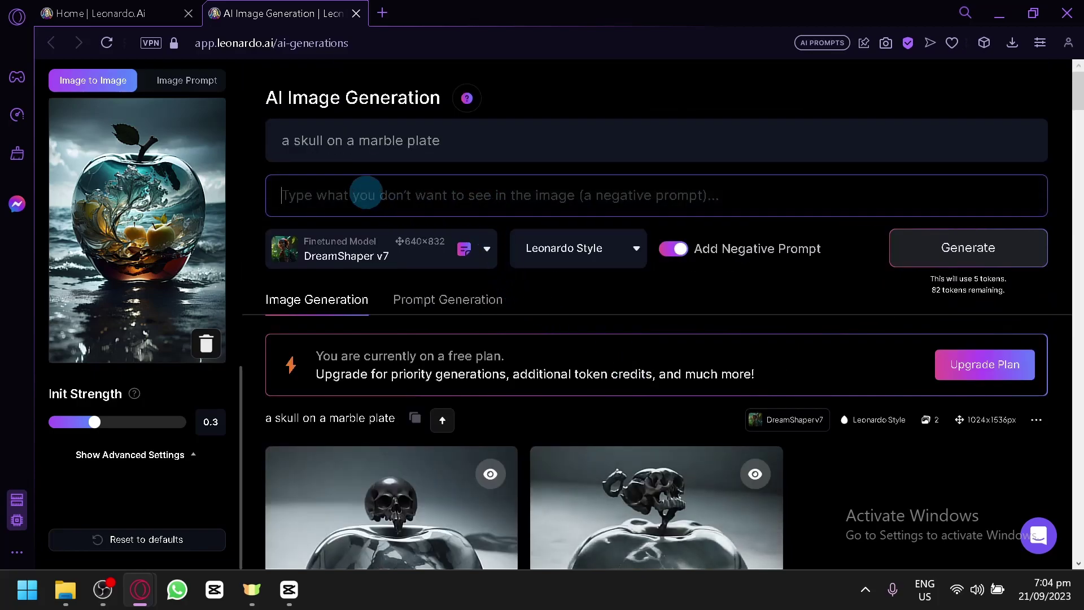
{"action": "scroll", "coordinate": [594, 305], "scroll_direction": "down", "scroll_amount": 4}
{"action": "scroll", "coordinate": [595, 305], "scroll_direction": "up", "scroll_amount": 4}
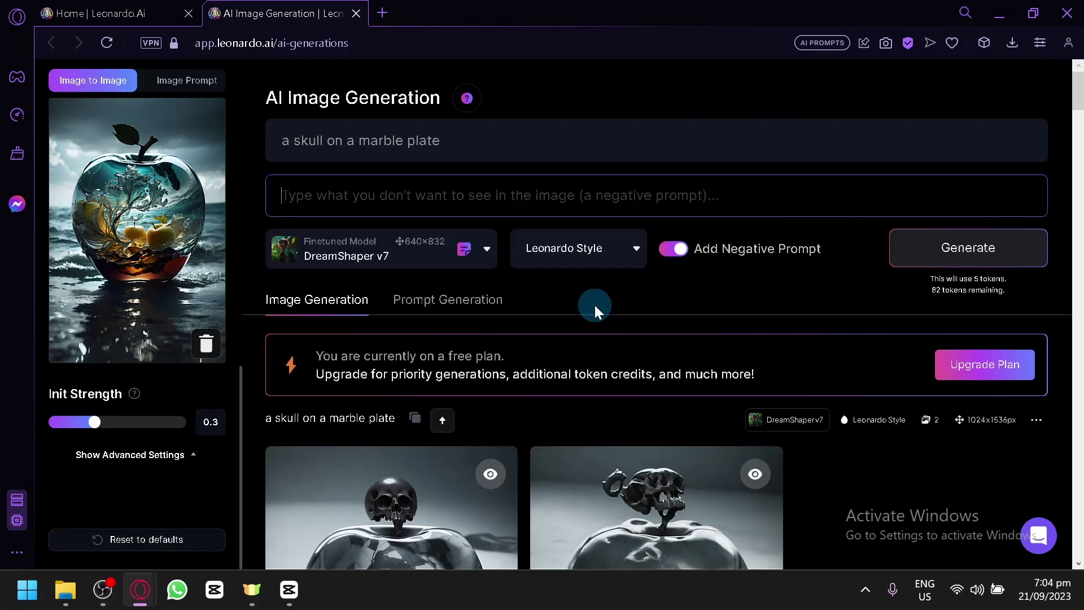
{"action": "type", "text": "multiple skulls, duplicate"}
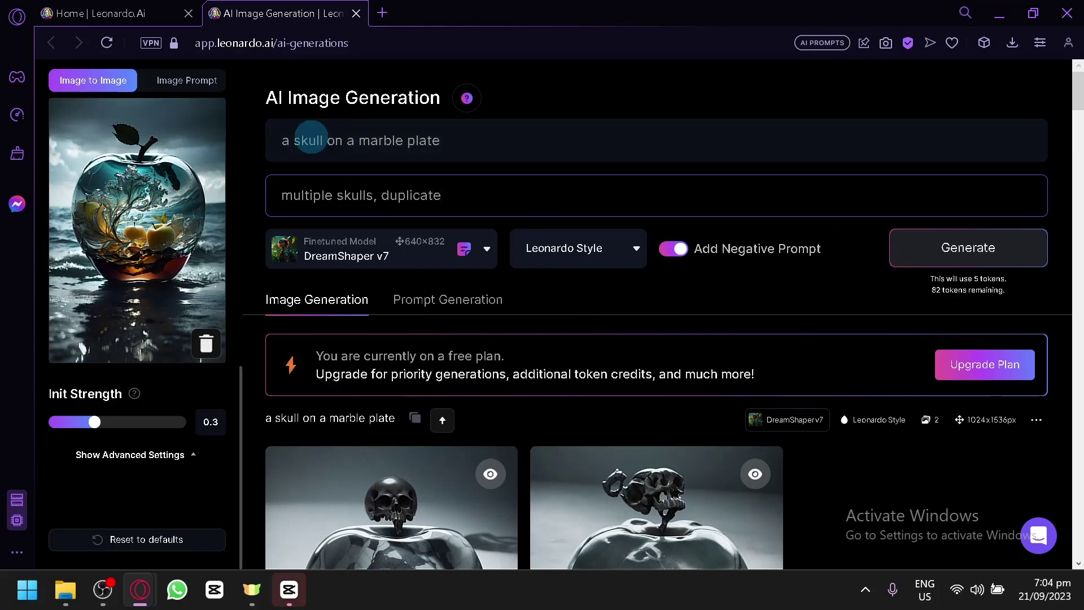
Change the prompt to 'earth on a marble plate' and generate.
{"action": "left_click", "coordinate": [319, 142]}
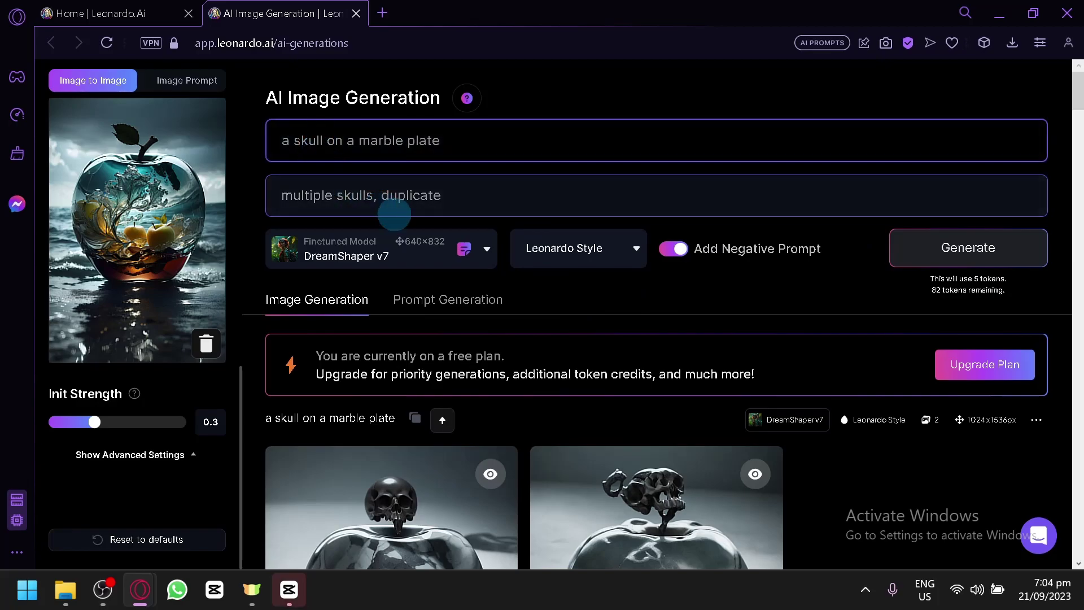
{"action": "key", "text": "BackSpace"}
{"action": "key", "text": "BackSpace"}
{"action": "key", "text": "BackSpace"}
{"action": "key", "text": "BackSpace"}
{"action": "key", "text": "BackSpace"}
{"action": "key", "text": "BackSpace"}
{"action": "key", "text": "BackSpace"}
{"action": "type", "text": "earth"}
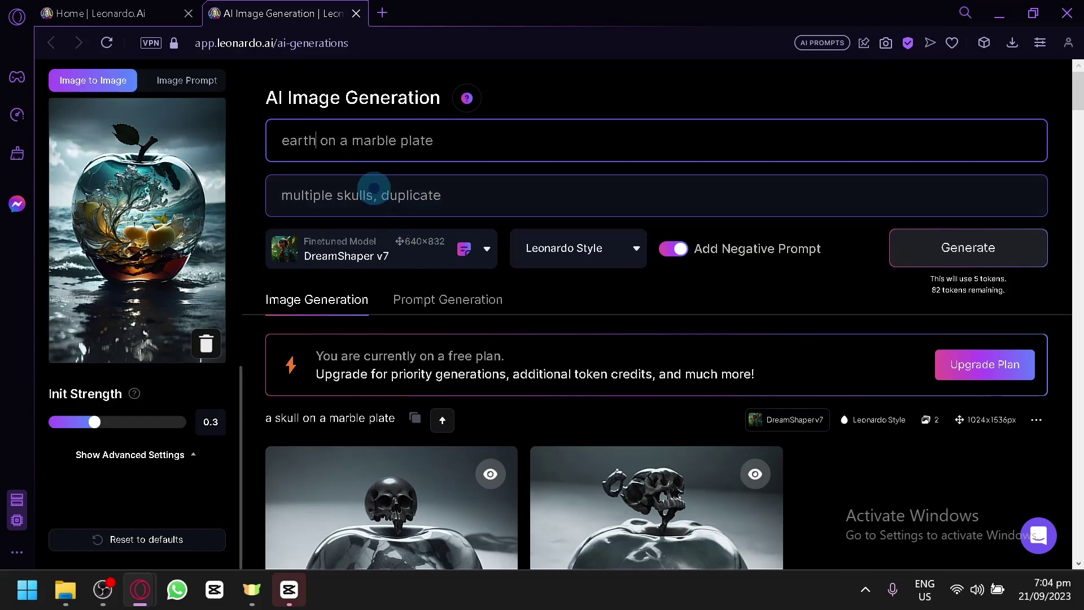
{"action": "left_click", "coordinate": [373, 195]}
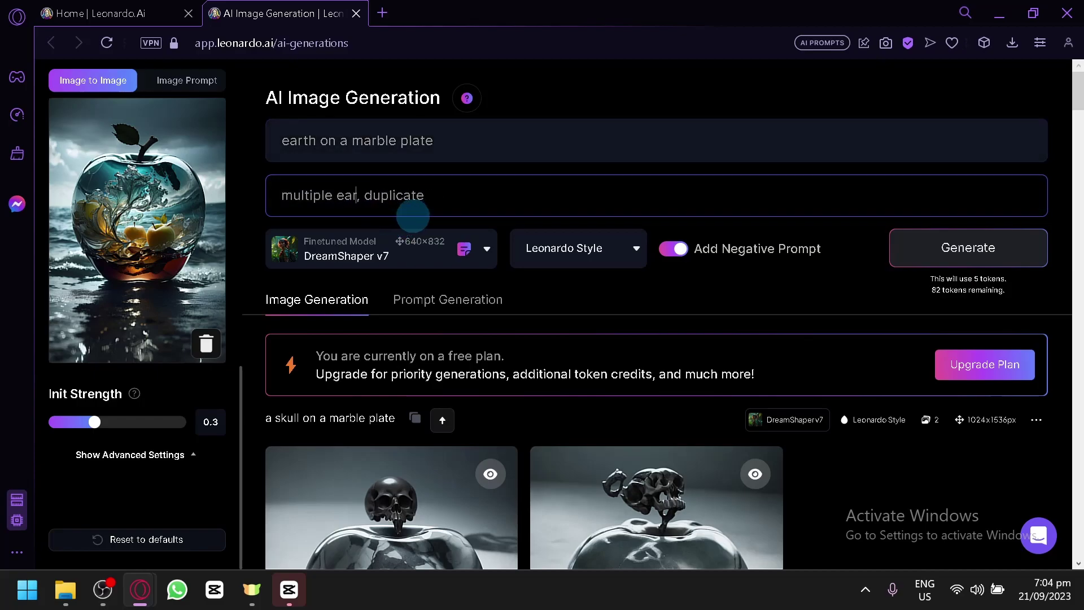
{"action": "left_click", "coordinate": [948, 264]}
Scroll through the feed to review the two earth-in-glass-apple results.
{"action": "scroll", "coordinate": [723, 325], "scroll_direction": "down", "scroll_amount": 8}
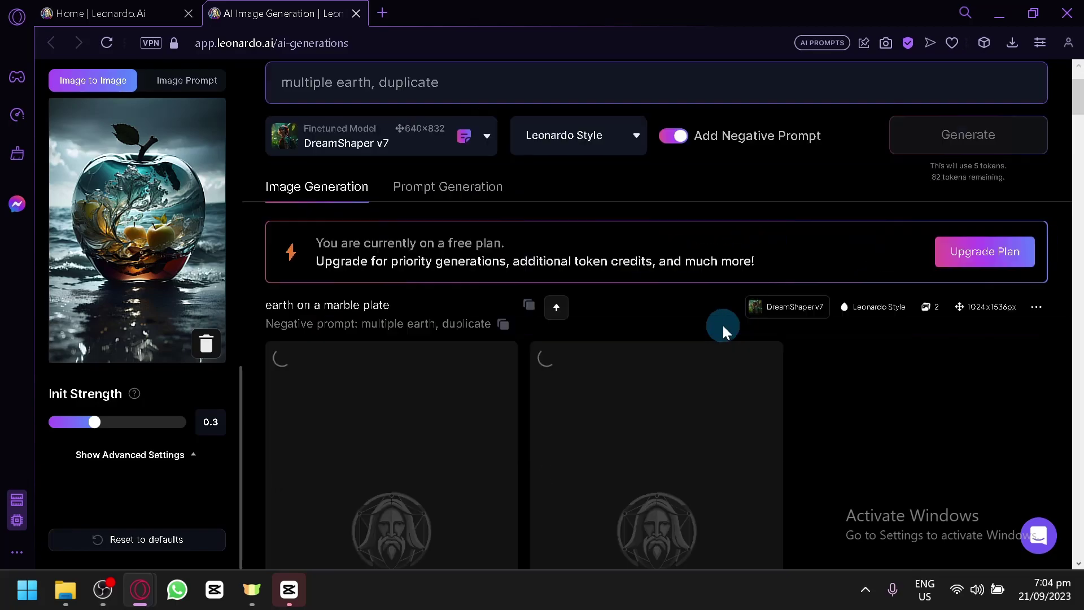
{"action": "scroll", "coordinate": [767, 294], "scroll_direction": "down", "scroll_amount": 5}
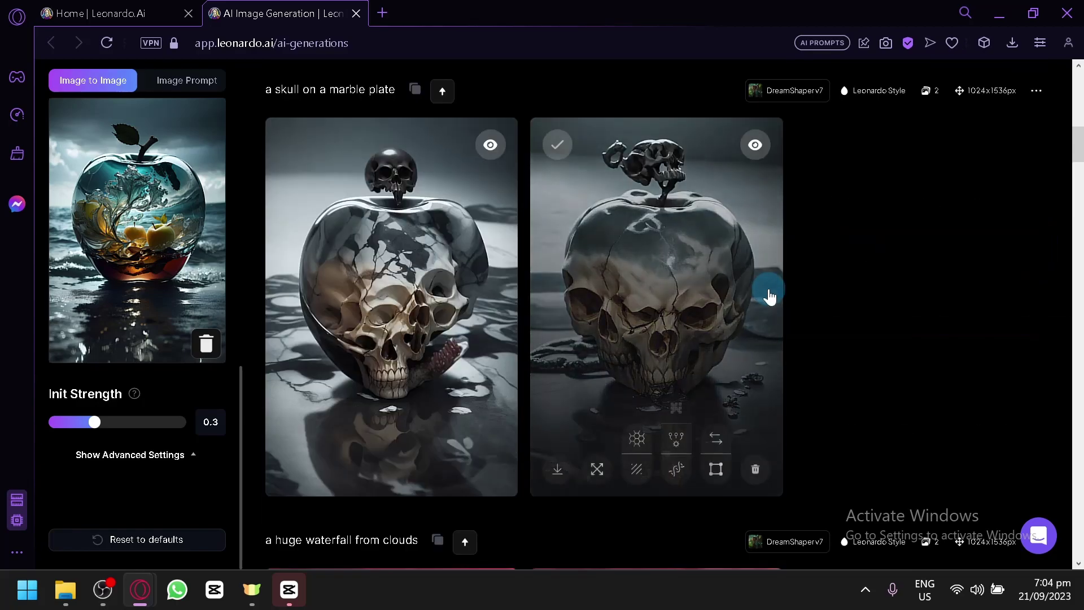
{"action": "scroll", "coordinate": [767, 294], "scroll_direction": "up", "scroll_amount": 9}
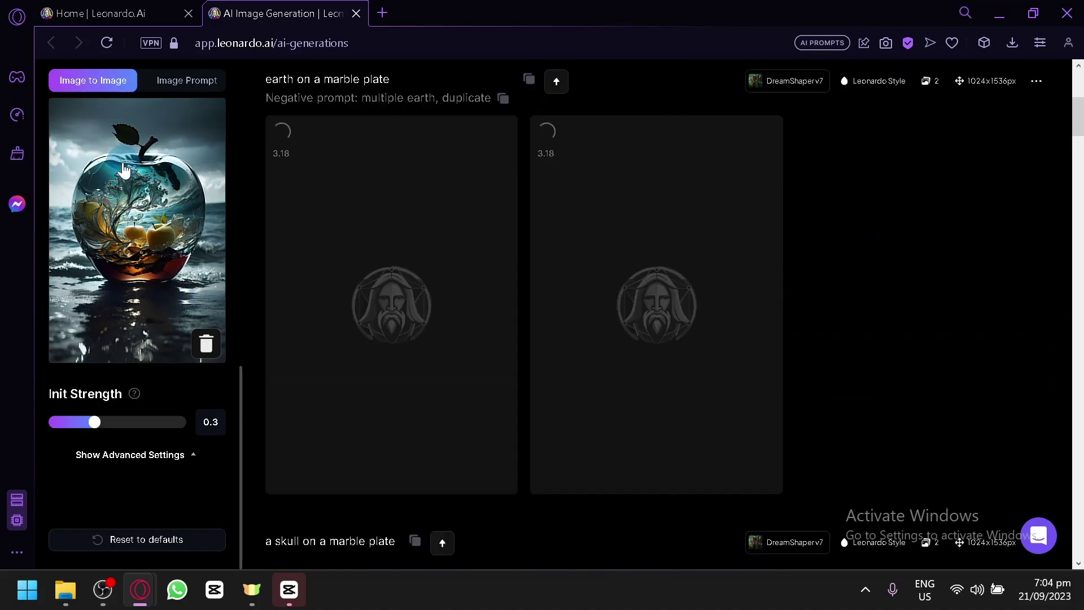
{"action": "scroll", "coordinate": [581, 270], "scroll_direction": "down", "scroll_amount": 12}
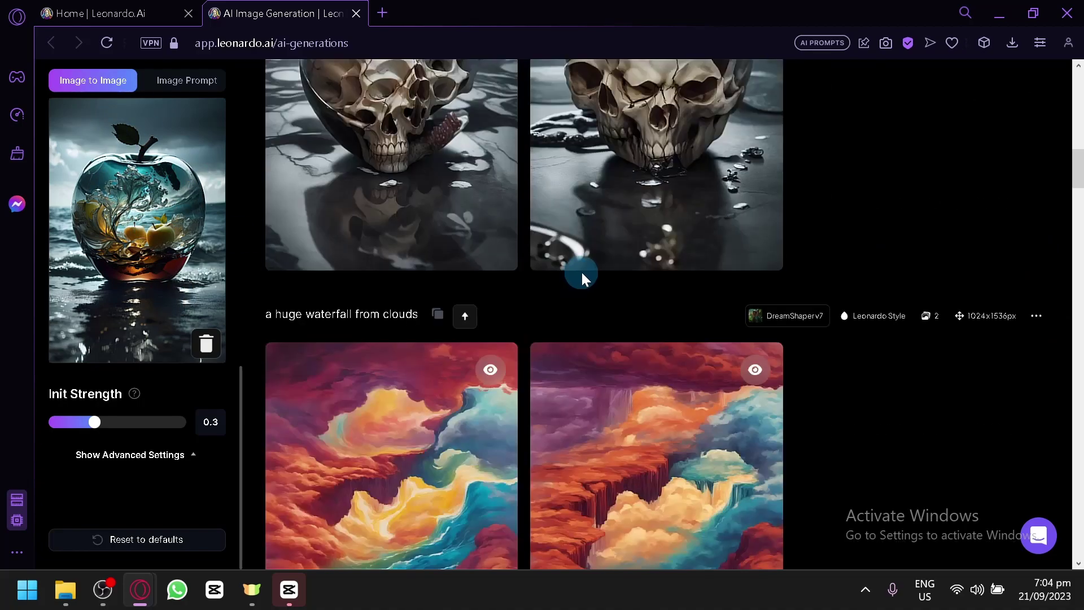
{"action": "scroll", "coordinate": [597, 281], "scroll_direction": "up", "scroll_amount": 2}
{"action": "scroll", "coordinate": [598, 283], "scroll_direction": "down", "scroll_amount": 8}
{"action": "scroll", "coordinate": [622, 287], "scroll_direction": "down", "scroll_amount": 12}
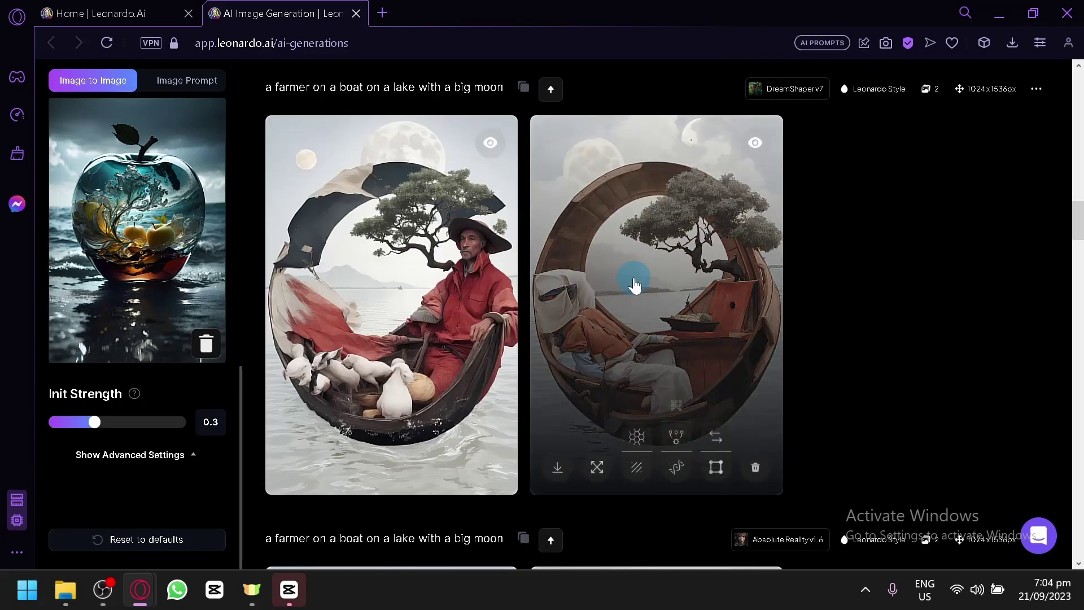
{"action": "scroll", "coordinate": [636, 283], "scroll_direction": "up", "scroll_amount": 14}
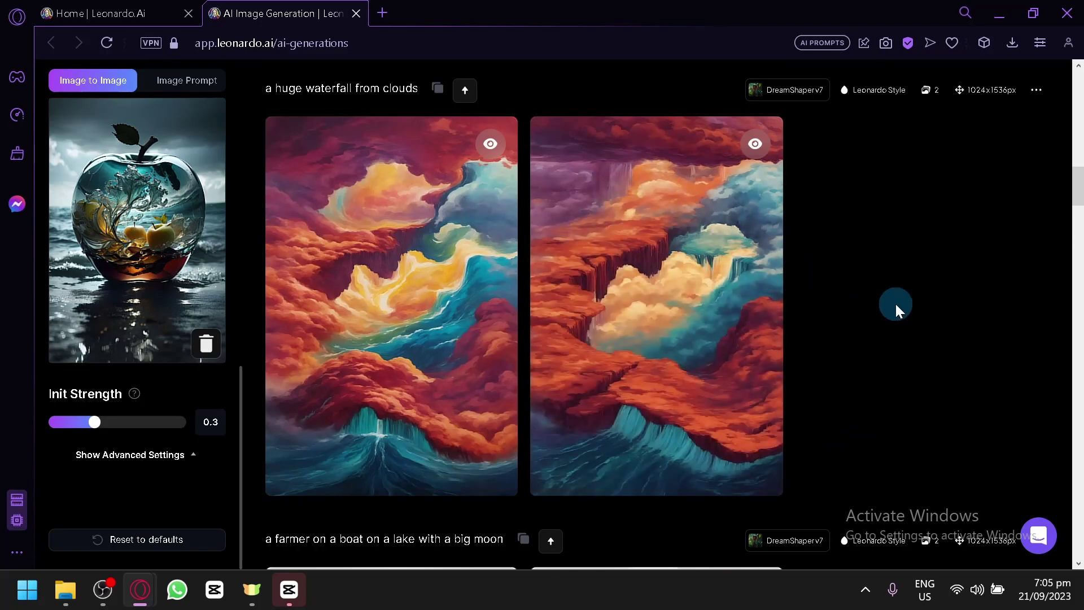
{"action": "scroll", "coordinate": [876, 303], "scroll_direction": "up", "scroll_amount": 10}
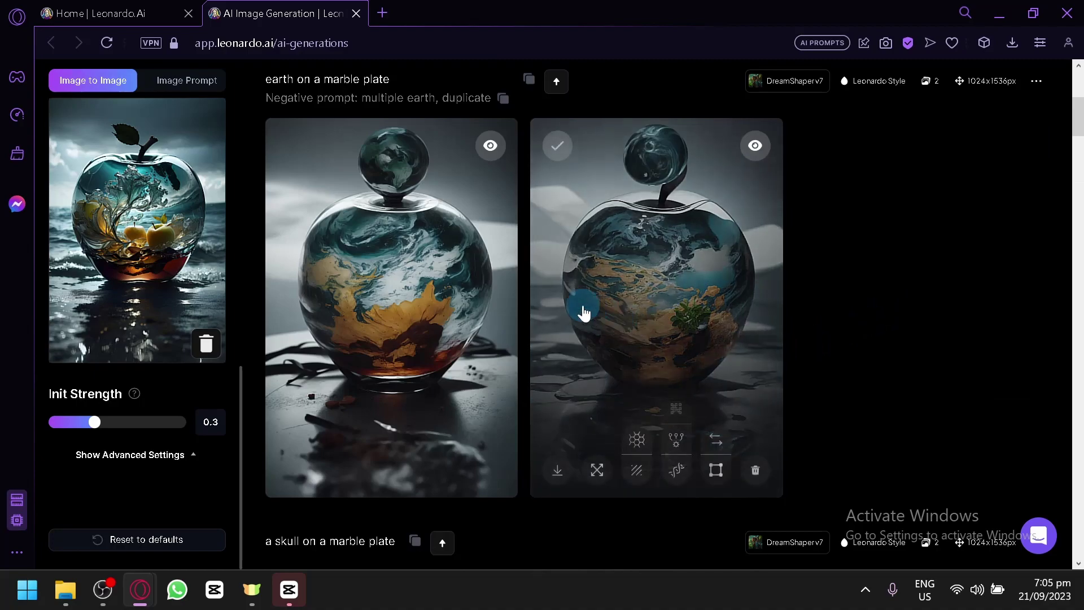
{"action": "scroll", "coordinate": [463, 260], "scroll_direction": "up", "scroll_amount": 4}
{"action": "scroll", "coordinate": [454, 255], "scroll_direction": "down", "scroll_amount": 4}
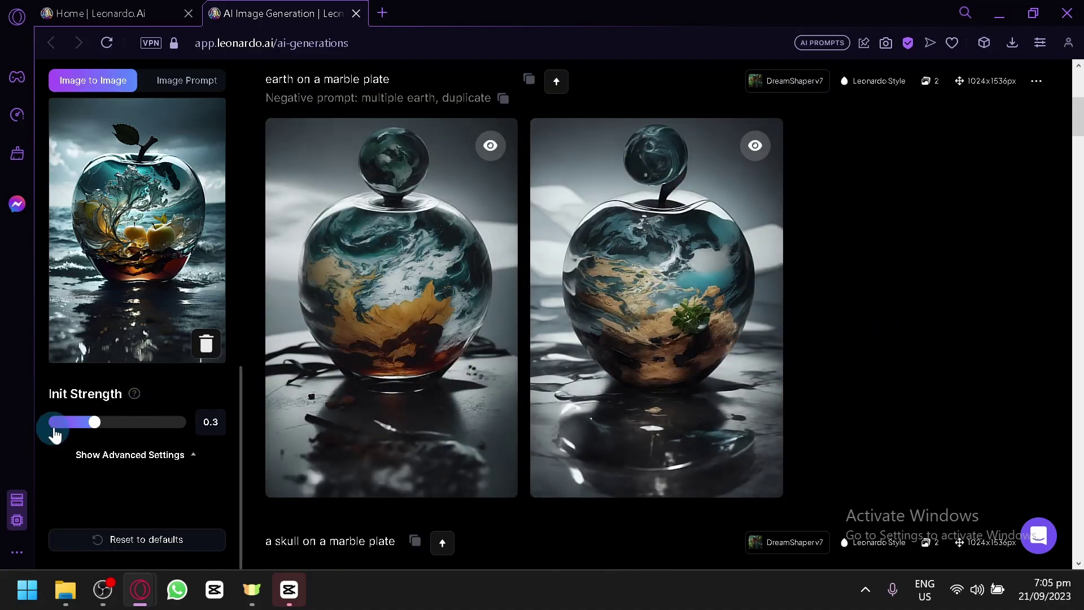
{"action": "scroll", "coordinate": [968, 367], "scroll_direction": "up", "scroll_amount": 6}
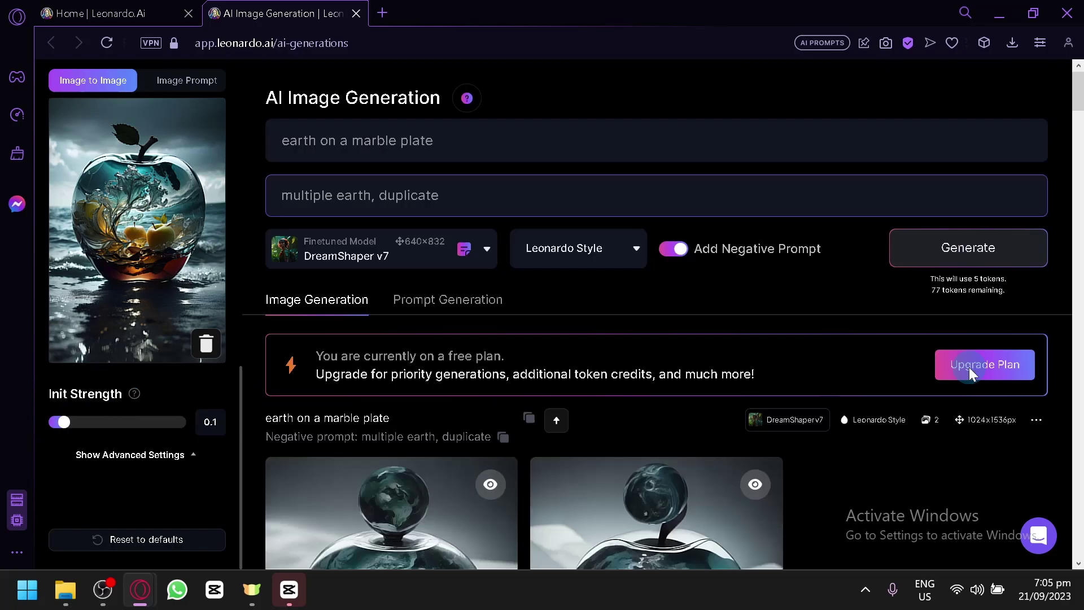
{"action": "left_click", "coordinate": [965, 260]}
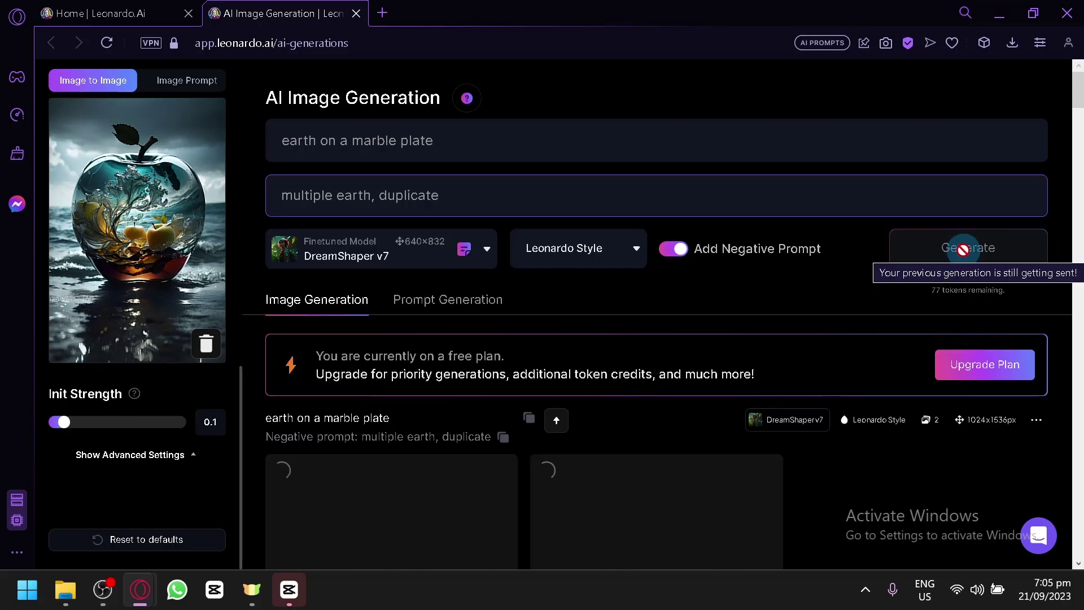
{"action": "scroll", "coordinate": [380, 303], "scroll_direction": "down", "scroll_amount": 4}
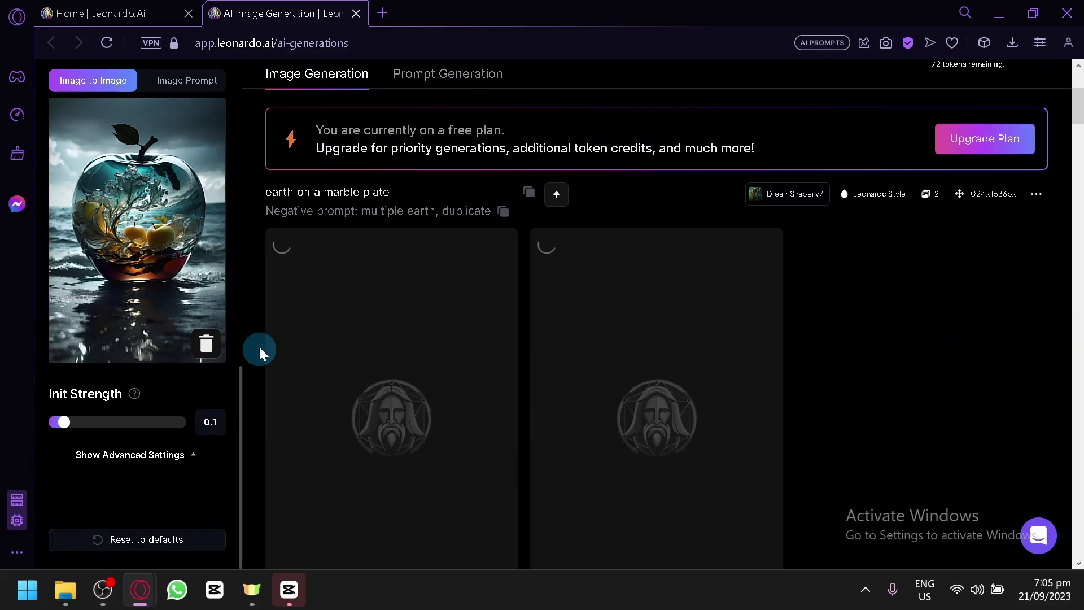
{"action": "scroll", "coordinate": [594, 247], "scroll_direction": "down", "scroll_amount": 12}
{"action": "scroll", "coordinate": [622, 262], "scroll_direction": "up", "scroll_amount": 10}
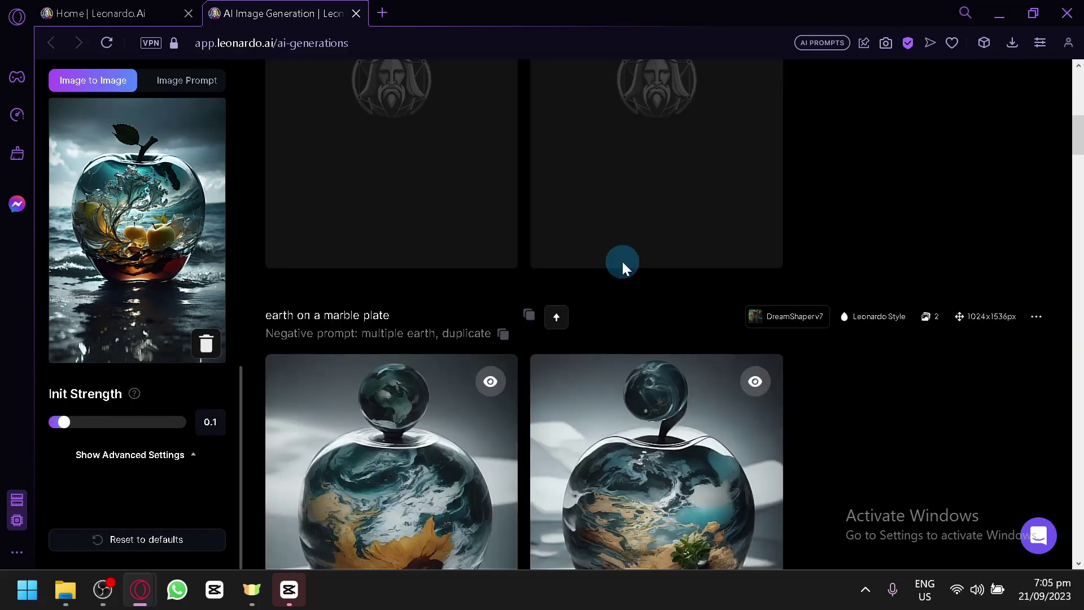
{"action": "left_click", "coordinate": [126, 9]}
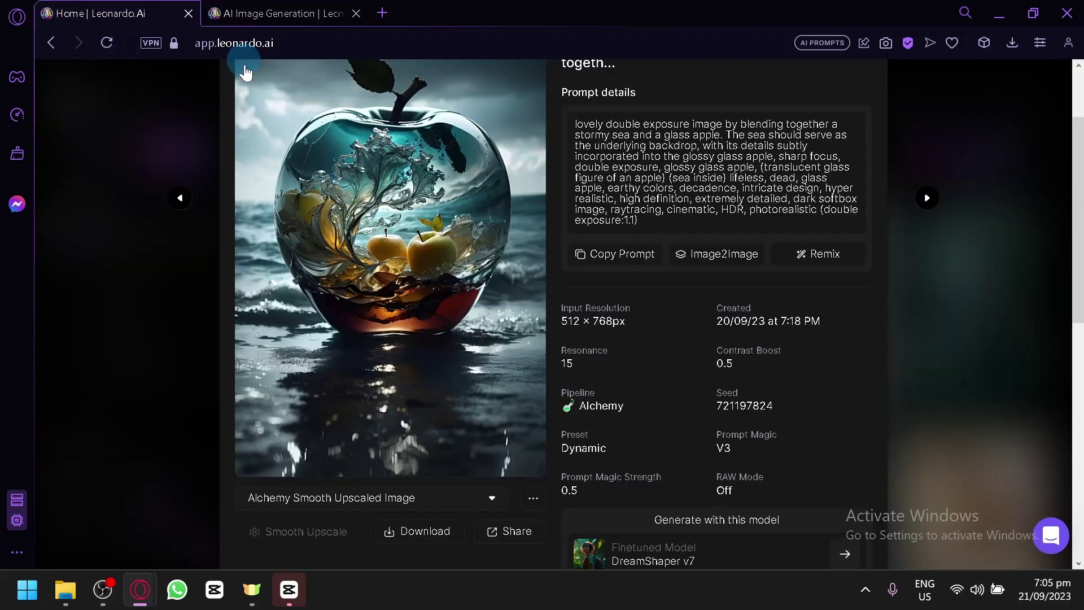
{"action": "left_click", "coordinate": [143, 140]}
{"action": "scroll", "coordinate": [851, 334], "scroll_direction": "down", "scroll_amount": 5}
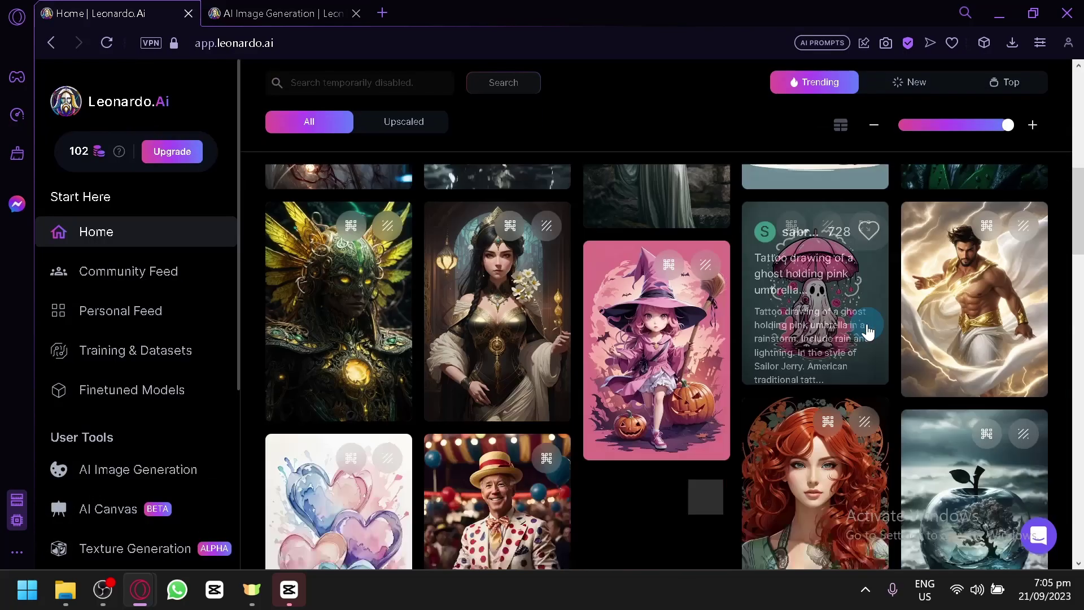
{"action": "left_click", "coordinate": [289, 9]}
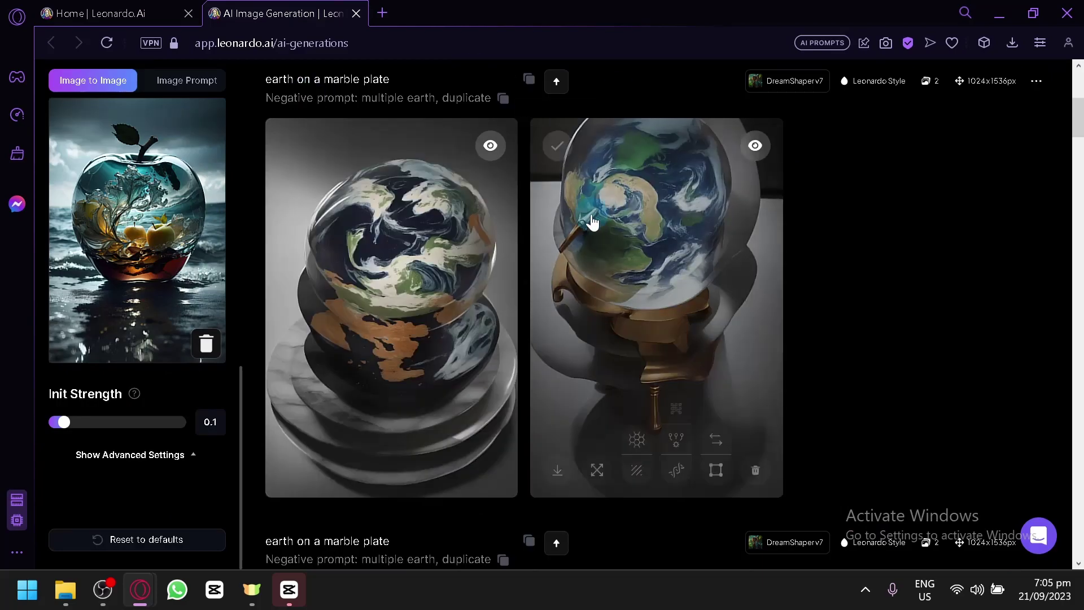
Raise Init Strength to 0.51.
{"action": "mouse_move", "coordinate": [584, 291]}
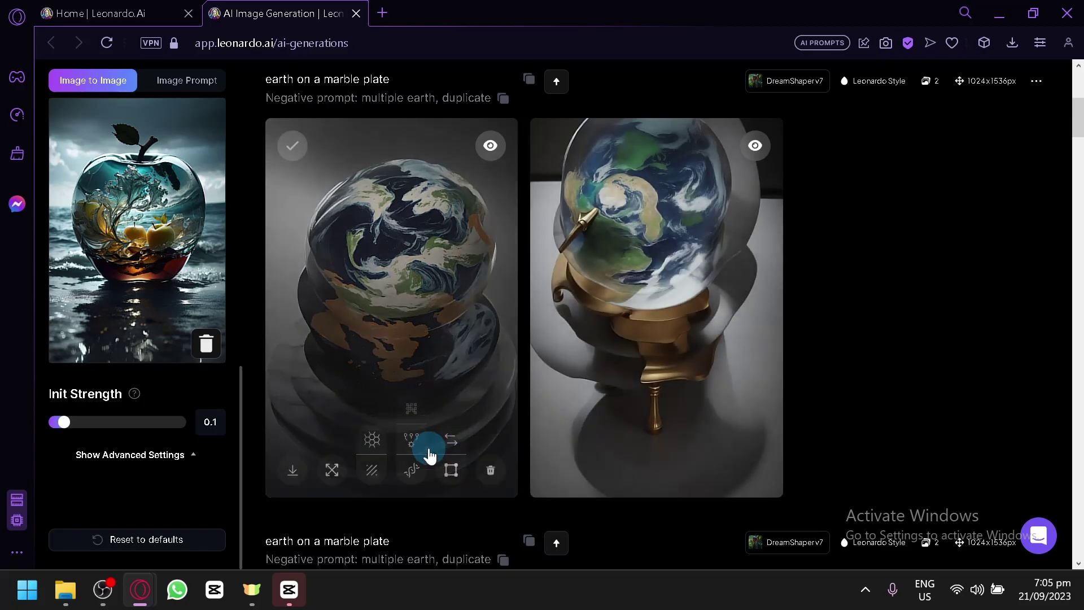
{"action": "left_click", "coordinate": [130, 420]}
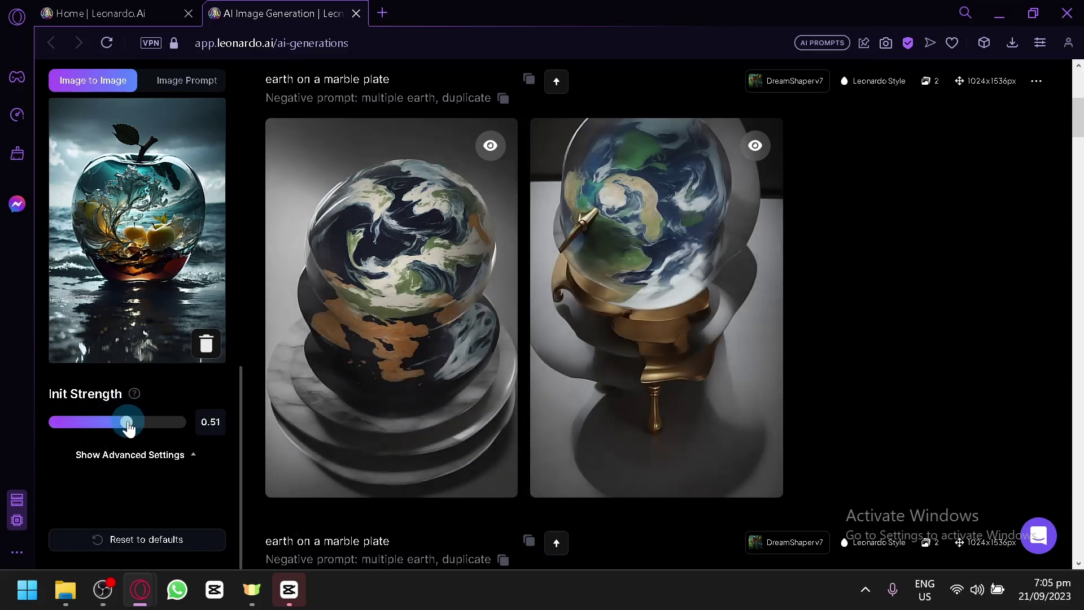
{"action": "left_click_drag", "start_coordinate": [125, 427], "coordinate": [127, 427]}
Replace the prompt with 'earth in the midle of an apple' and generate.
{"action": "scroll", "coordinate": [421, 142], "scroll_direction": "up", "scroll_amount": 5}
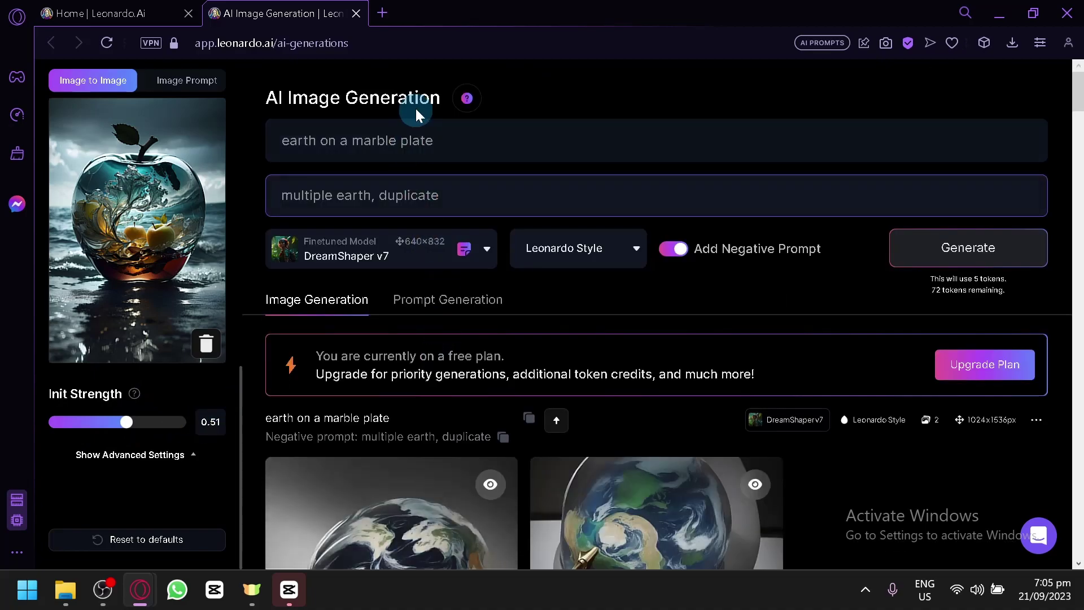
{"action": "left_click_drag", "start_coordinate": [476, 135], "coordinate": [254, 123]}
{"action": "type", "text": "earth in the midle of an ap"}
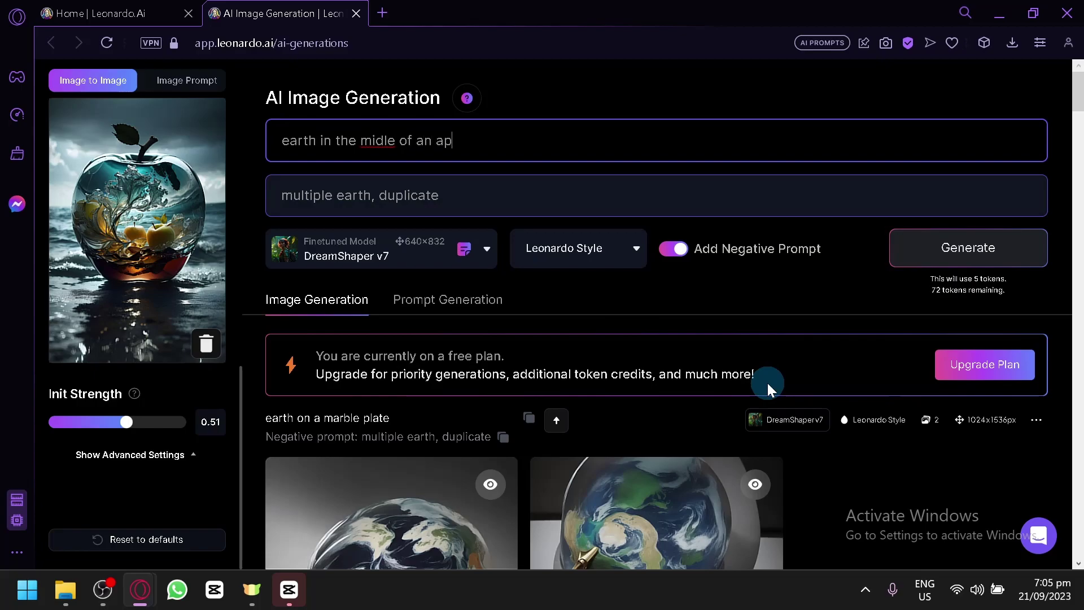
{"action": "left_click", "coordinate": [958, 247]}
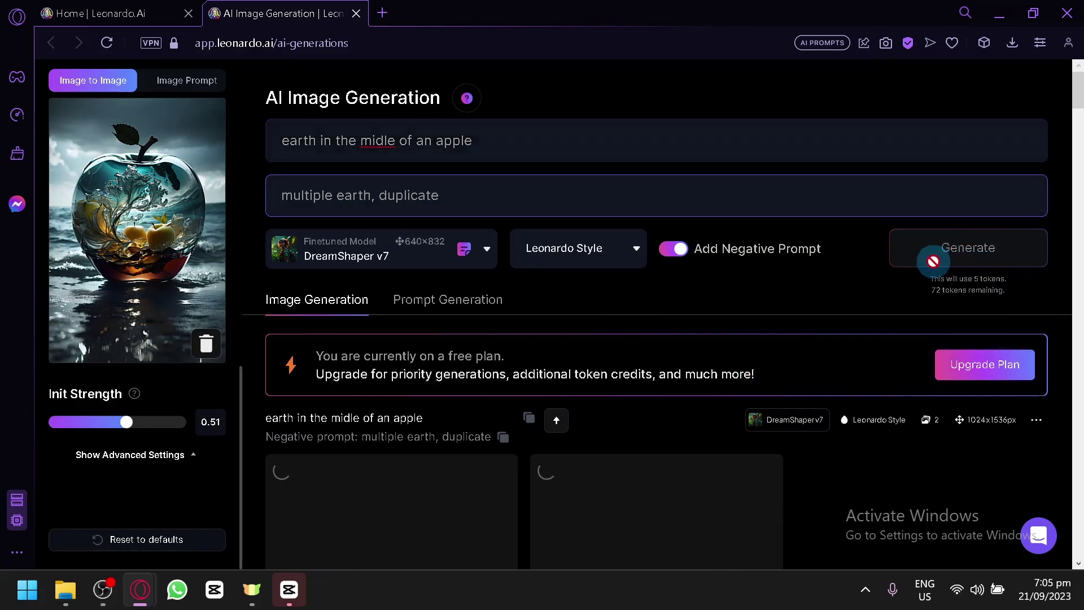
Scroll the generation feed while the earth-in-apple images render.
{"action": "scroll", "coordinate": [643, 353], "scroll_direction": "down", "scroll_amount": 2}
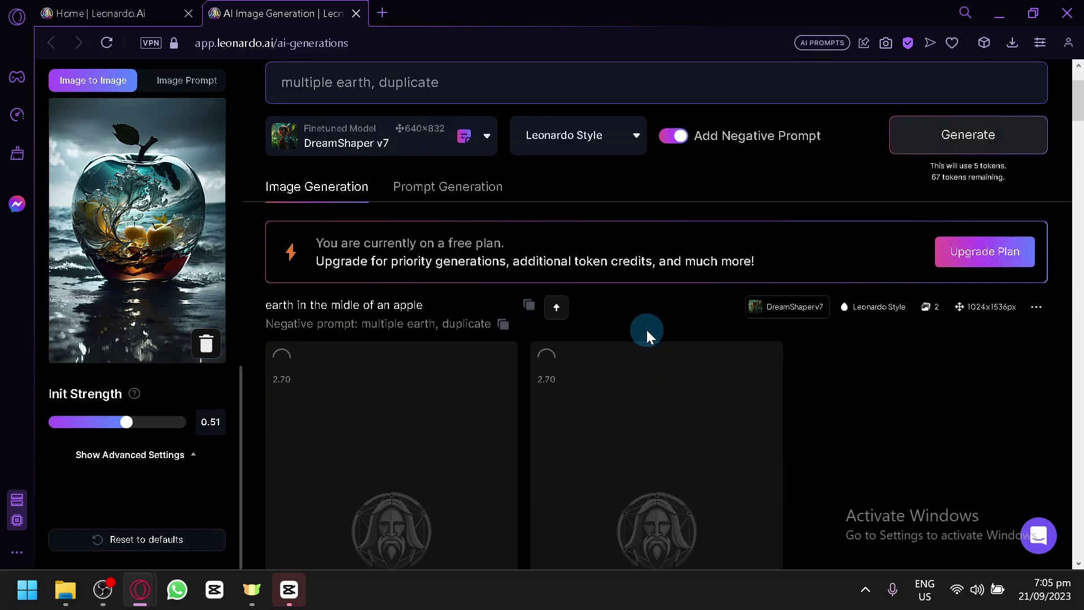
{"action": "scroll", "coordinate": [631, 359], "scroll_direction": "down", "scroll_amount": 2}
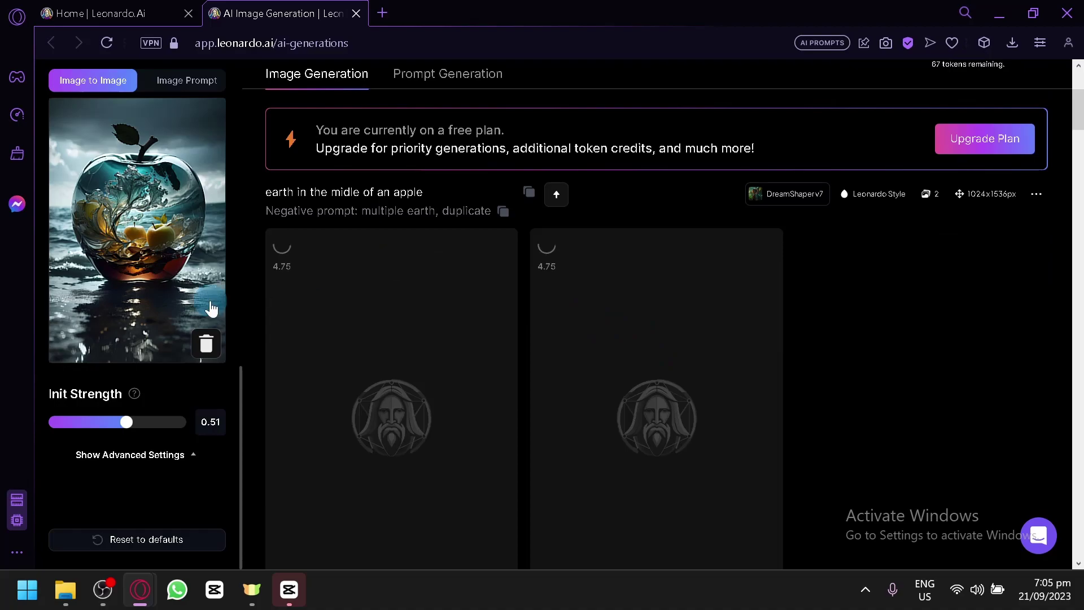
{"action": "scroll", "coordinate": [209, 378], "scroll_direction": "up", "scroll_amount": 2}
{"action": "scroll", "coordinate": [672, 320], "scroll_direction": "down", "scroll_amount": 15}
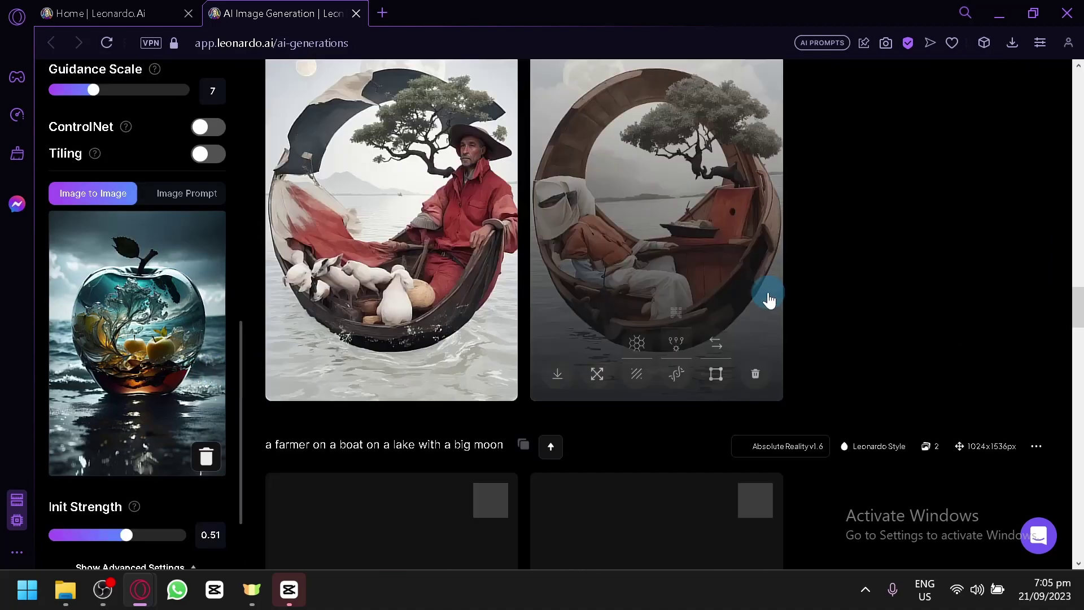
{"action": "scroll", "coordinate": [772, 287], "scroll_direction": "up", "scroll_amount": 10}
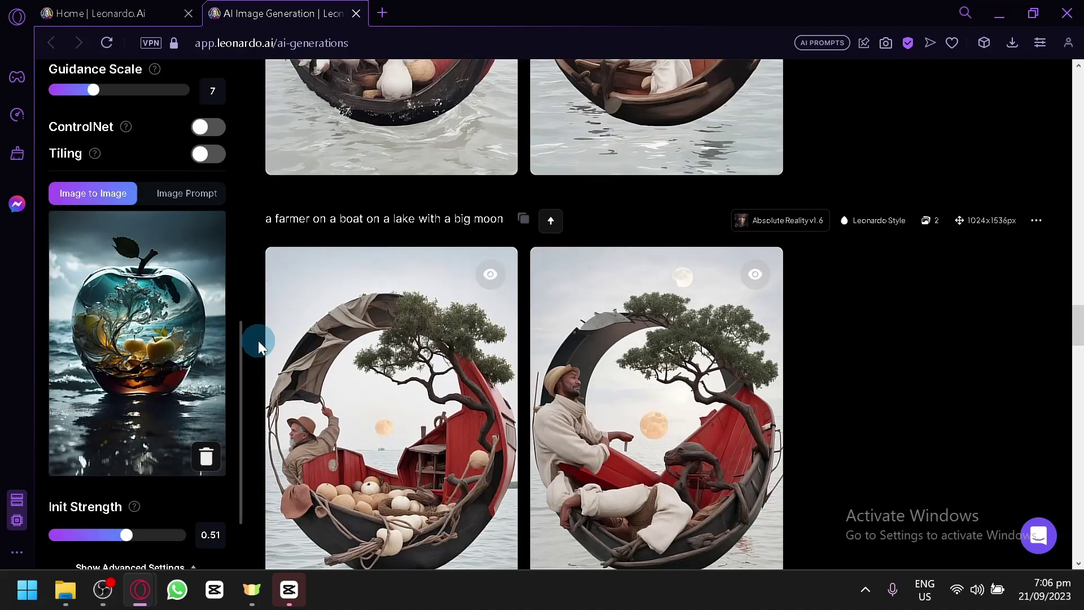
Browse the Home trending feed, switching back to the AI Image Generation page in between.
{"action": "key", "text": "ctrl+Tab"}
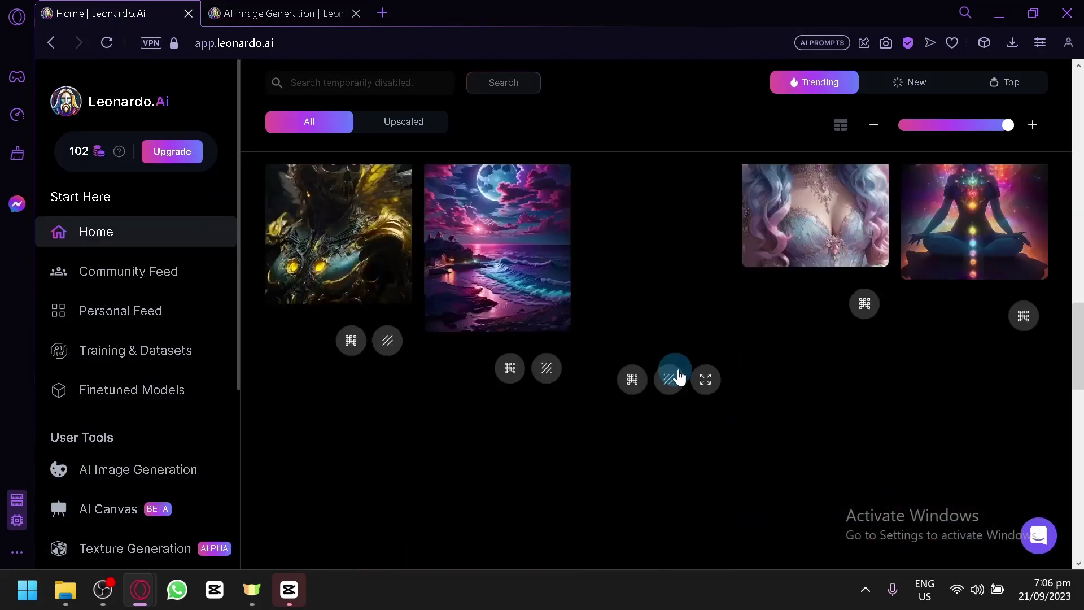
{"action": "scroll", "coordinate": [743, 342], "scroll_direction": "down", "scroll_amount": 15}
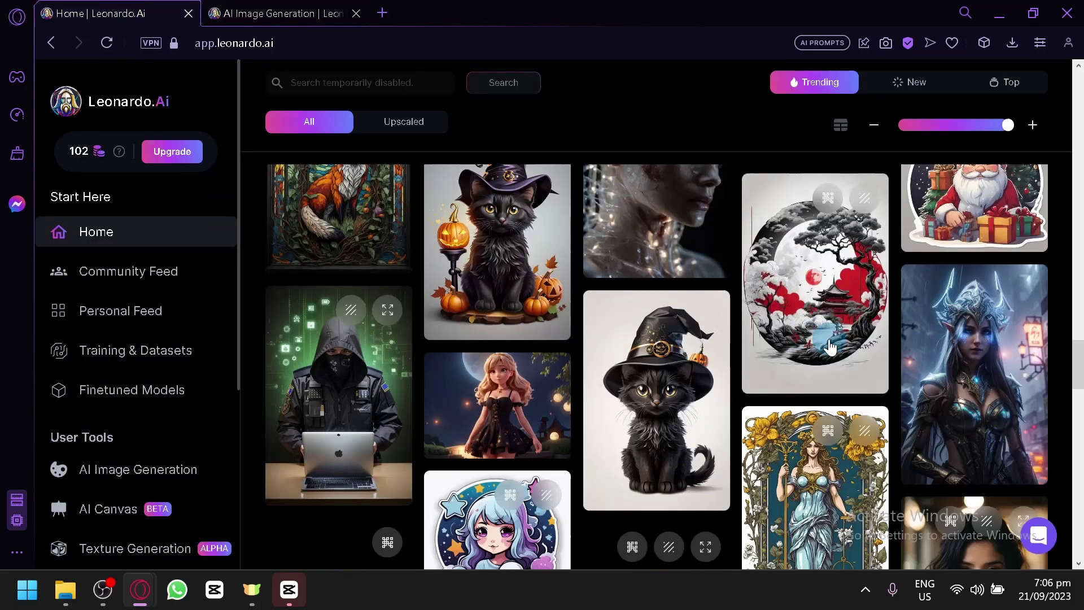
{"action": "left_click", "coordinate": [277, 13]}
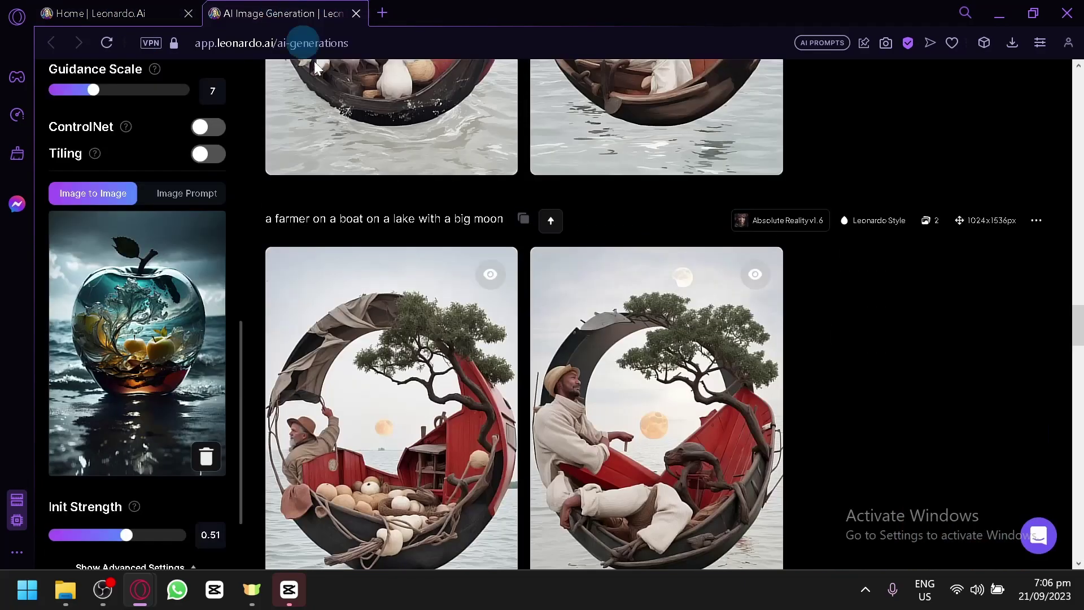
{"action": "scroll", "coordinate": [414, 280], "scroll_direction": "up", "scroll_amount": 4}
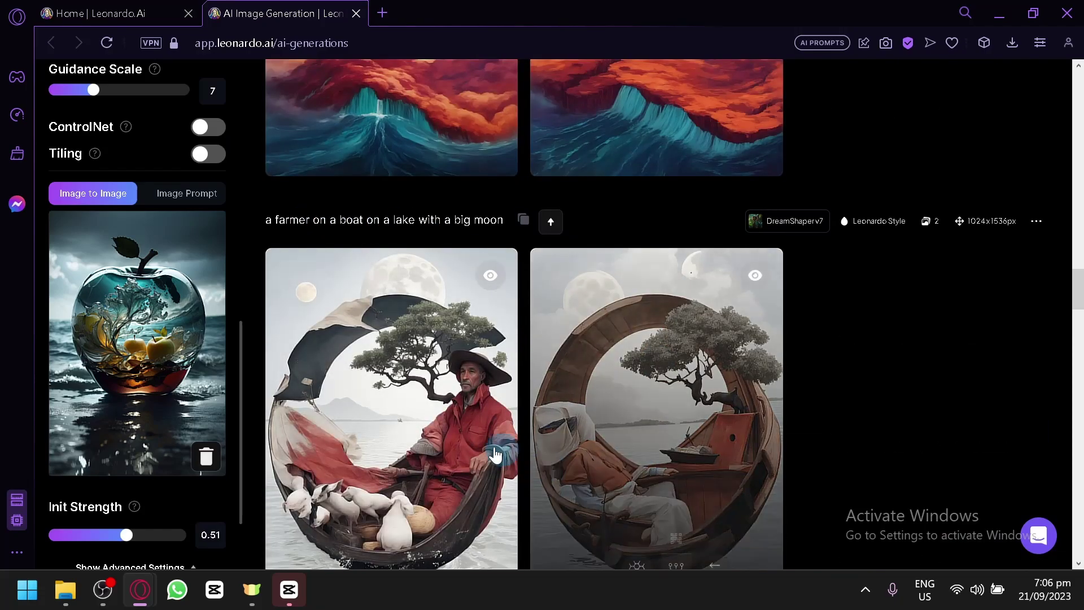
{"action": "scroll", "coordinate": [677, 367], "scroll_direction": "up", "scroll_amount": 4}
{"action": "scroll", "coordinate": [621, 361], "scroll_direction": "up", "scroll_amount": 2}
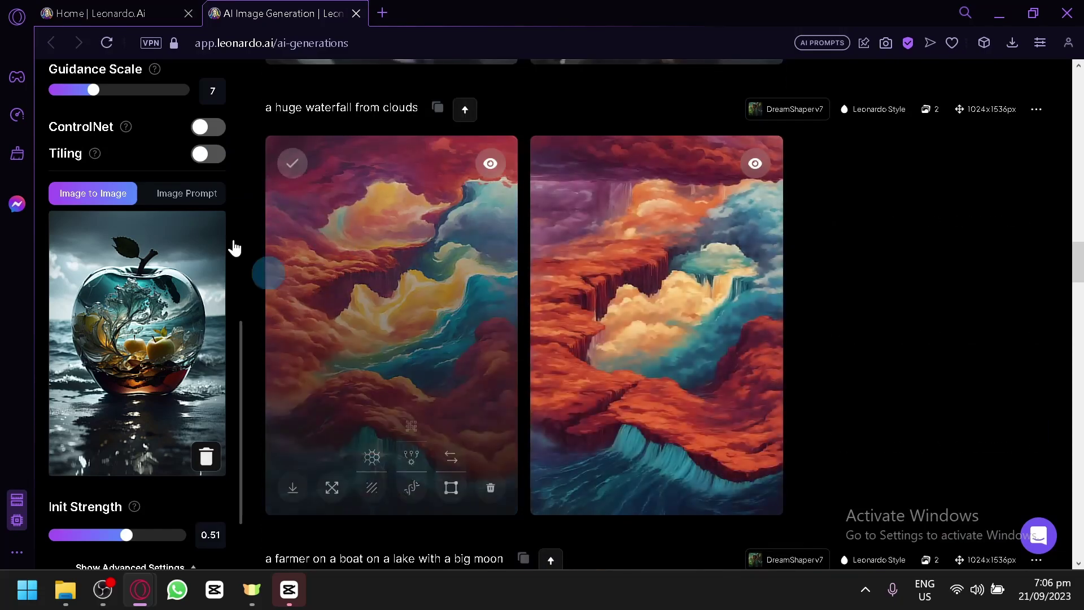
{"action": "left_click", "coordinate": [71, 11]}
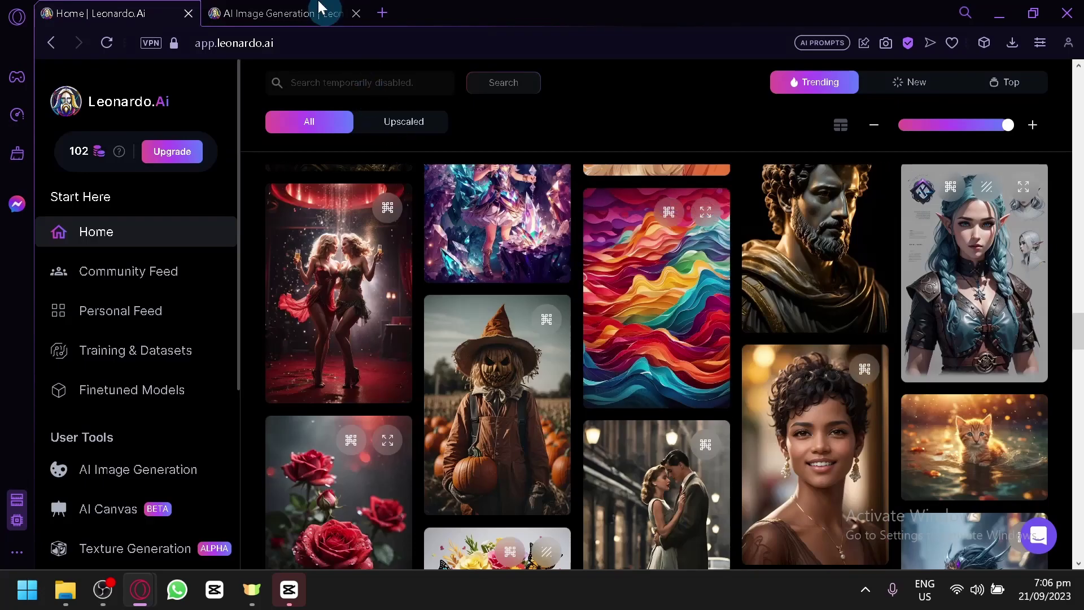
{"action": "left_click", "coordinate": [290, 13]}
{"action": "scroll", "coordinate": [939, 442], "scroll_direction": "up", "scroll_amount": 2}
{"action": "scroll", "coordinate": [507, 363], "scroll_direction": "down", "scroll_amount": 2}
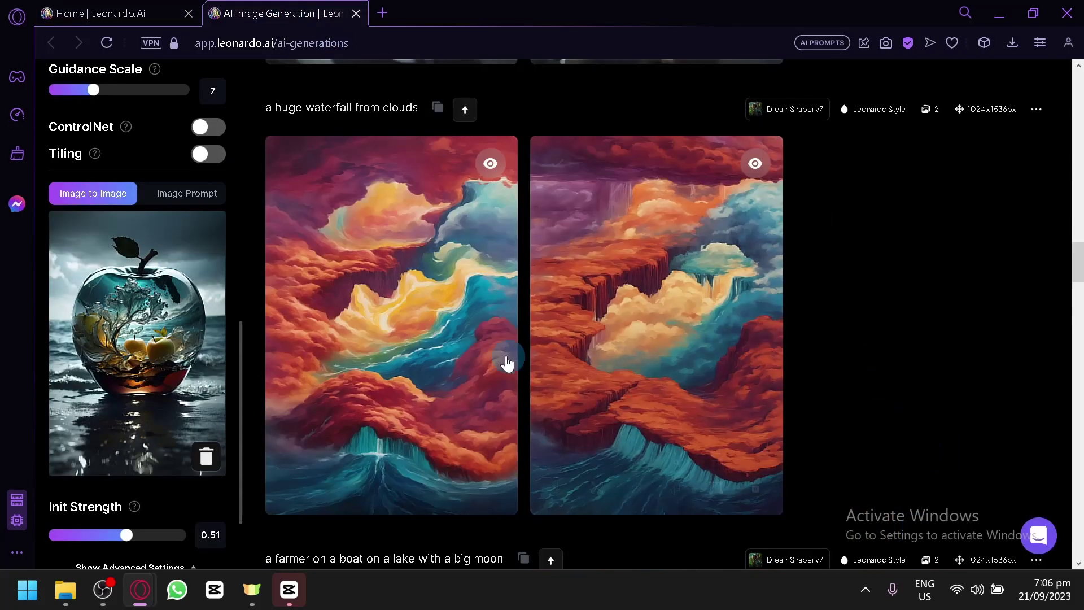
View a colourful swirl image's details in the Home feed, then return to the generations.
{"action": "left_click", "coordinate": [126, 13]}
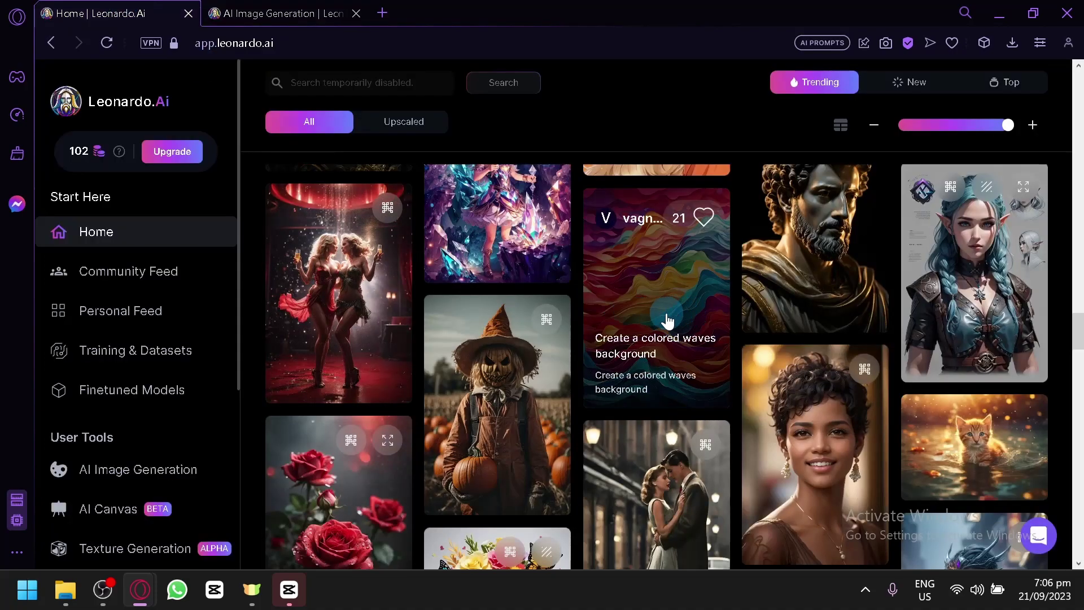
{"action": "scroll", "coordinate": [657, 324], "scroll_direction": "down", "scroll_amount": 6}
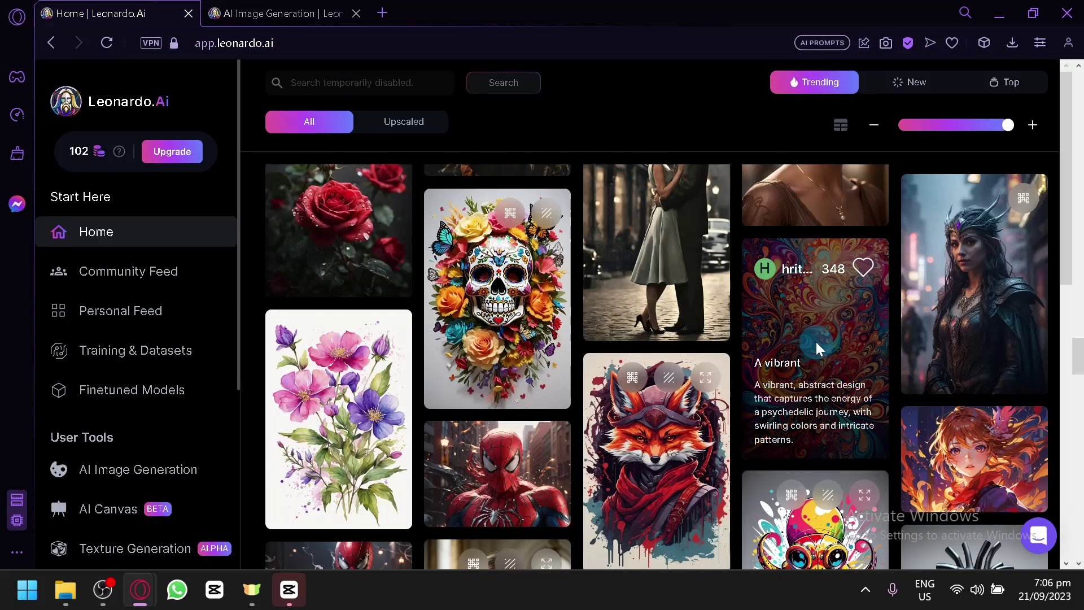
{"action": "left_click", "coordinate": [818, 346]}
{"action": "scroll", "coordinate": [411, 339], "scroll_direction": "down", "scroll_amount": 2}
{"action": "left_click", "coordinate": [197, 10]}
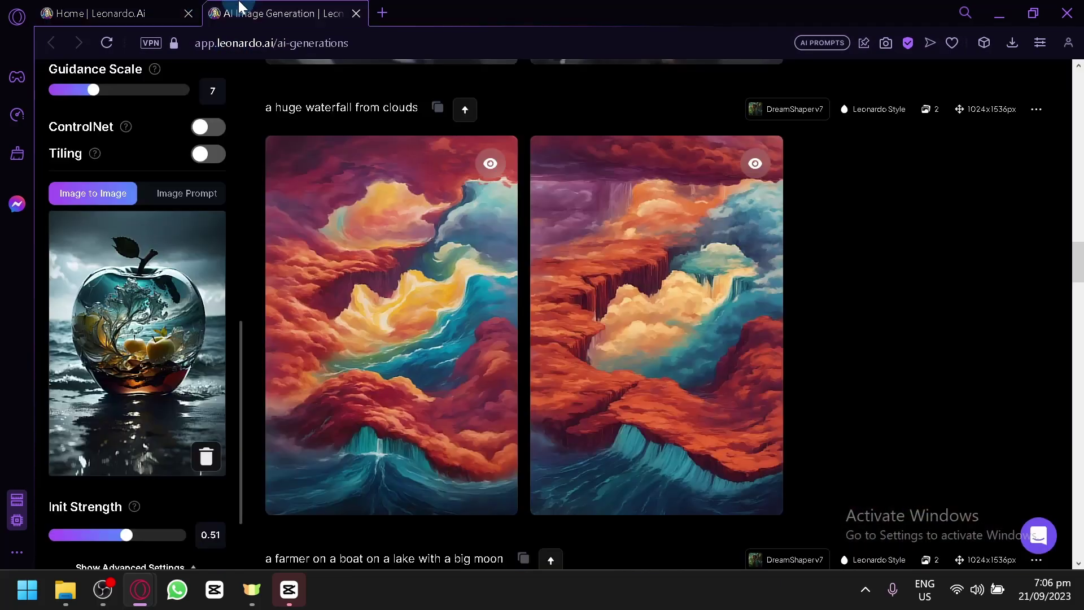
{"action": "scroll", "coordinate": [513, 314], "scroll_direction": "down", "scroll_amount": 10}
Drop the Init Strength slider to 0.29, keeping the glass apple init image.
{"action": "scroll", "coordinate": [528, 354], "scroll_direction": "up", "scroll_amount": 10}
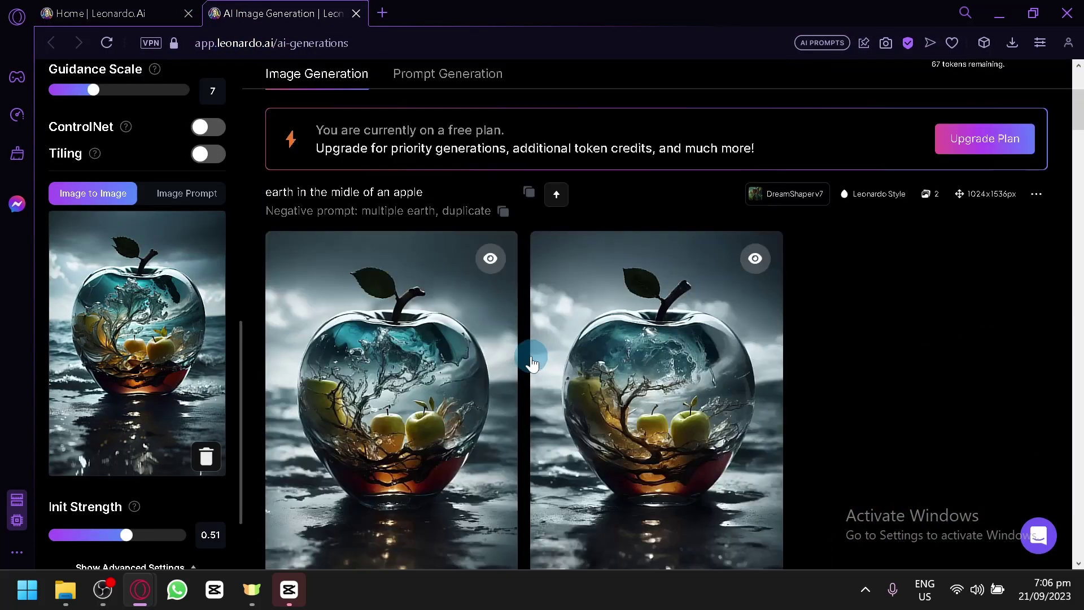
{"action": "scroll", "coordinate": [530, 358], "scroll_direction": "down", "scroll_amount": 2}
{"action": "scroll", "coordinate": [435, 324], "scroll_direction": "up", "scroll_amount": 2}
{"action": "scroll", "coordinate": [424, 326], "scroll_direction": "down", "scroll_amount": 2}
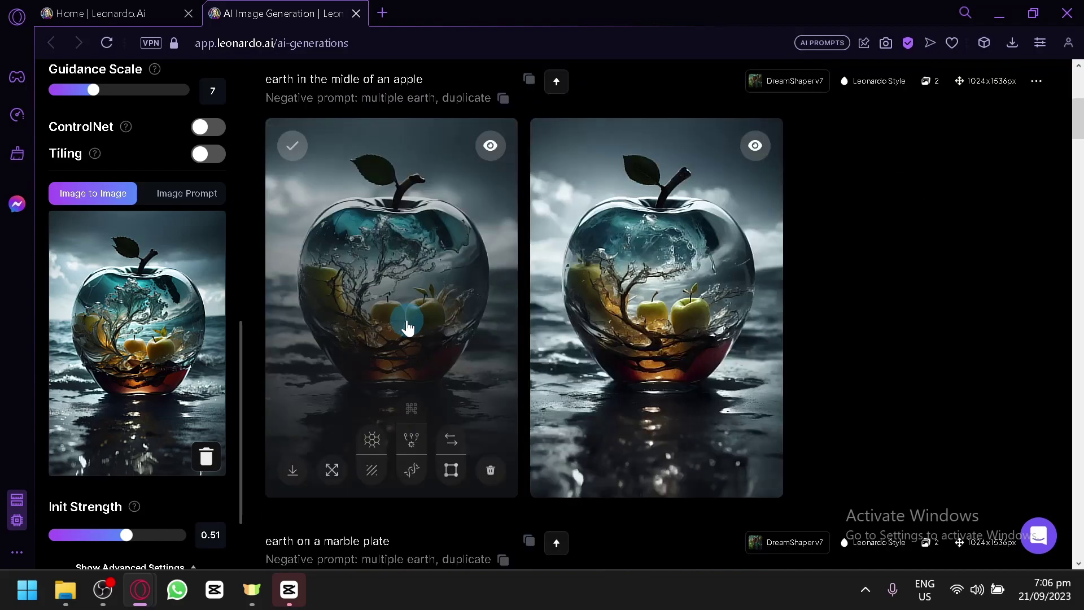
{"action": "scroll", "coordinate": [666, 334], "scroll_direction": "up", "scroll_amount": 2}
{"action": "scroll", "coordinate": [666, 334], "scroll_direction": "up", "scroll_amount": 2}
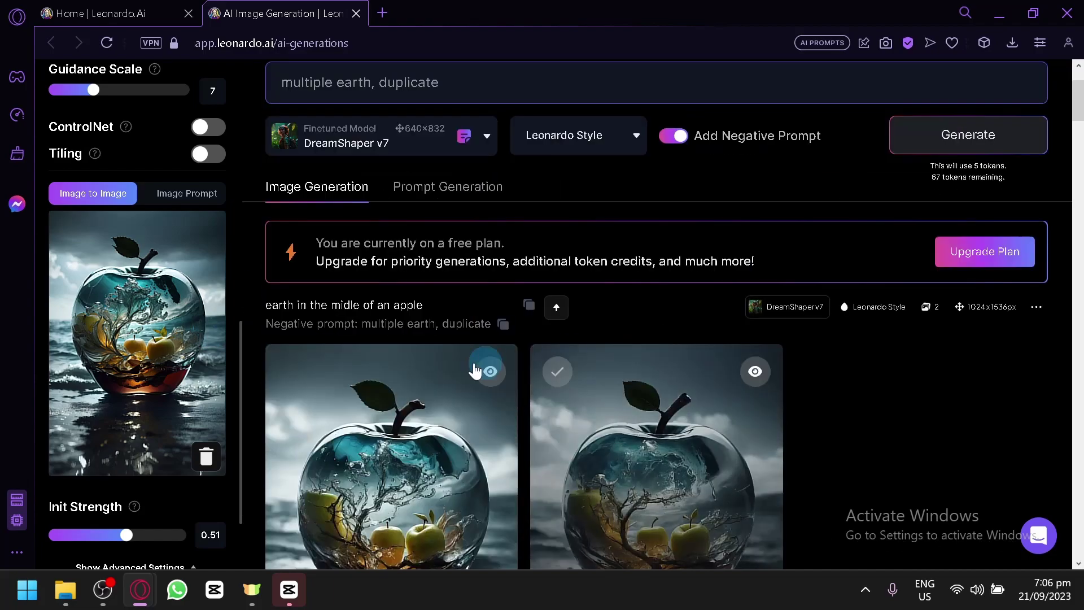
{"action": "scroll", "coordinate": [480, 362], "scroll_direction": "down", "scroll_amount": 4}
{"action": "left_click", "coordinate": [96, 535]}
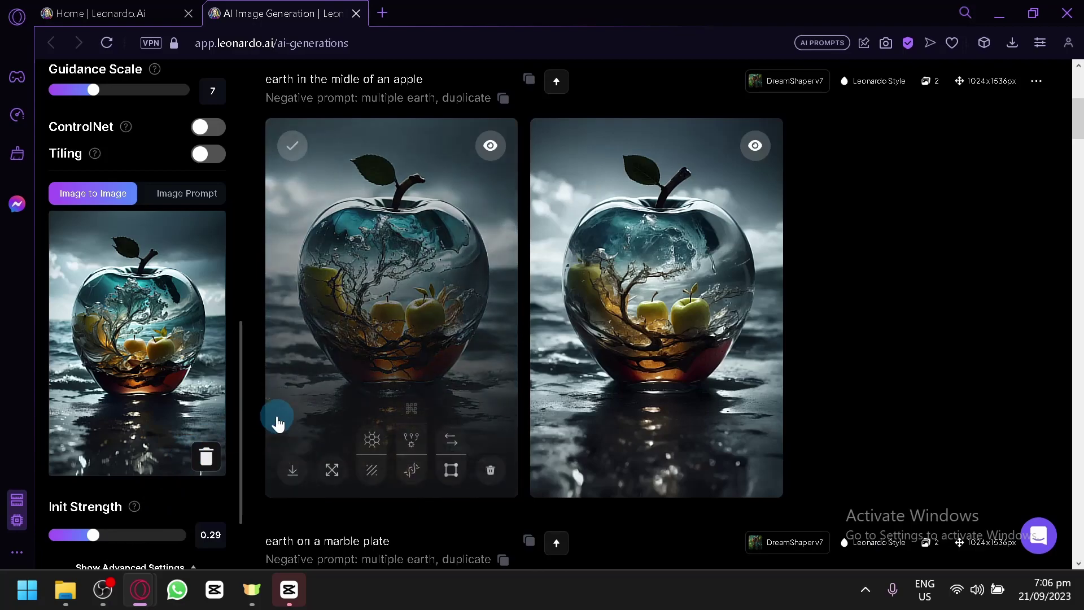